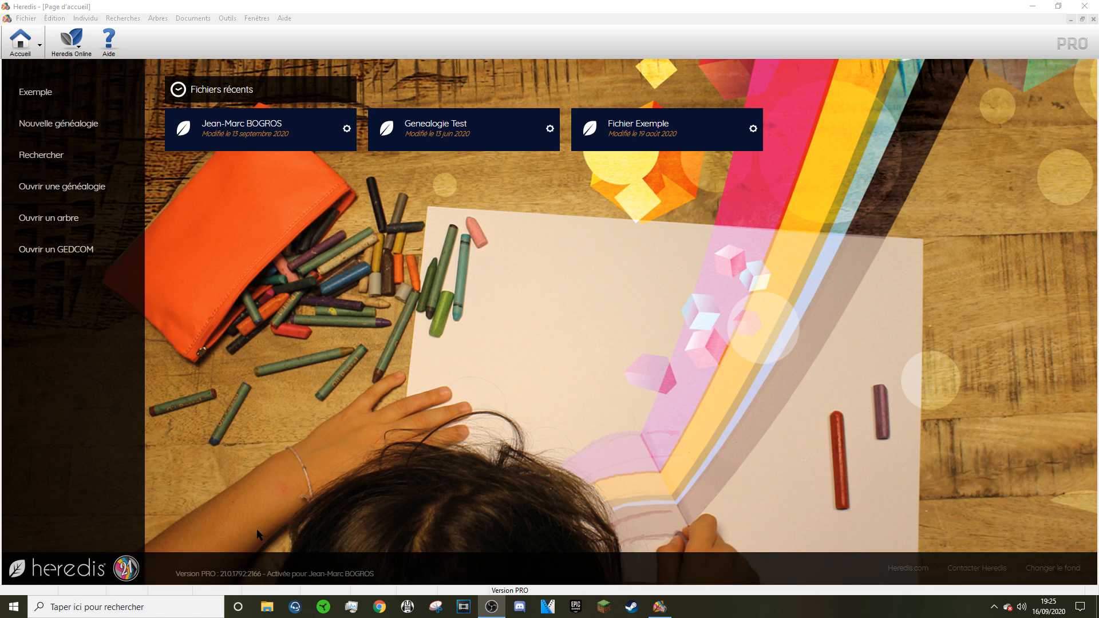
Open the first recent genealogy and select the 1740-1812 ancestor by searching for his surname and partial first name
click(250, 131)
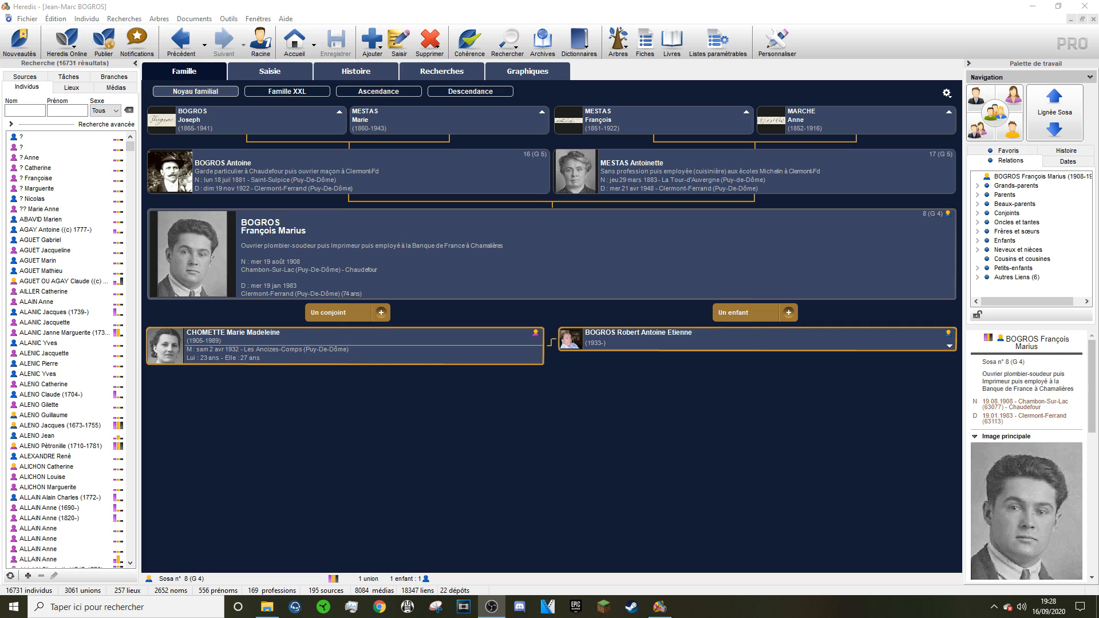
click(32, 114)
text(thoraval)
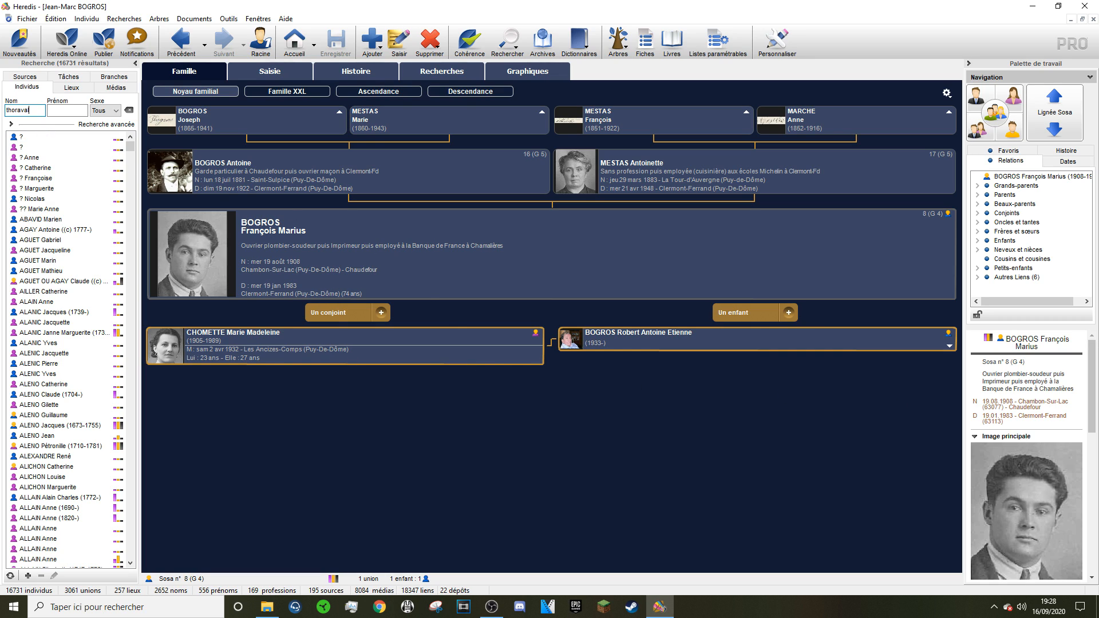
key(Tab)
text(mathu)
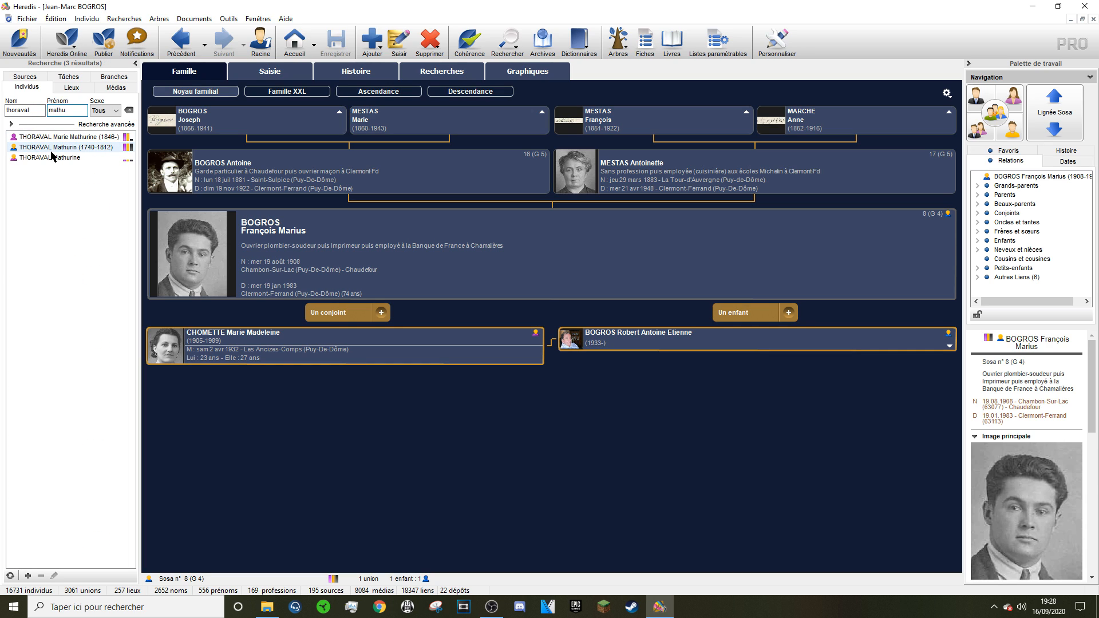
click(51, 150)
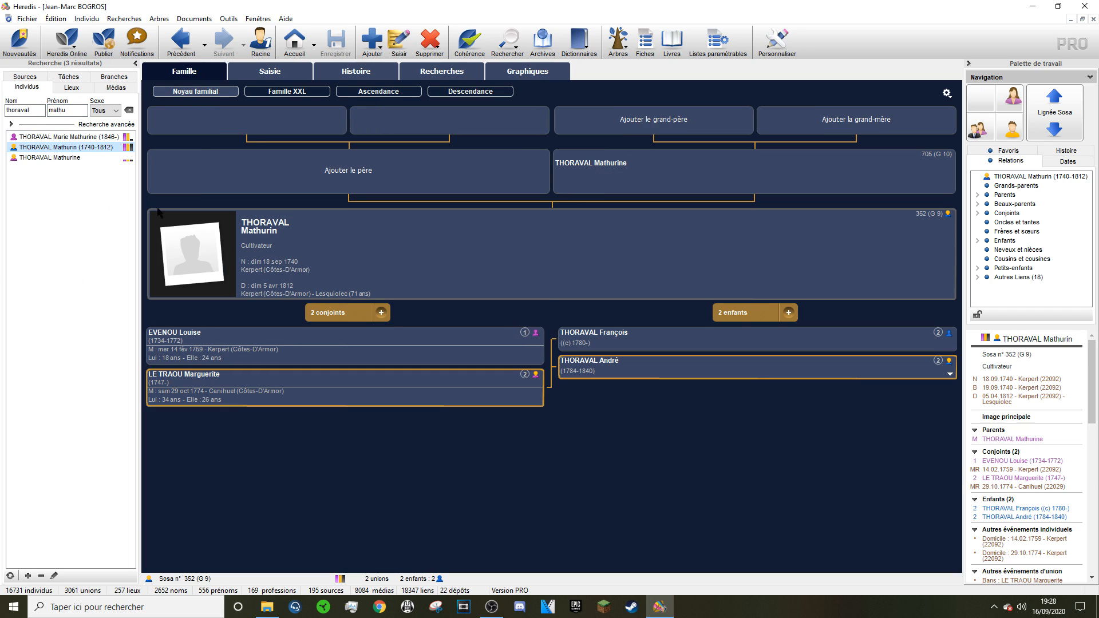
Open the selected ancestor's individual data entry and flag his father as untraceable (Père introuvable)
double_click(319, 268)
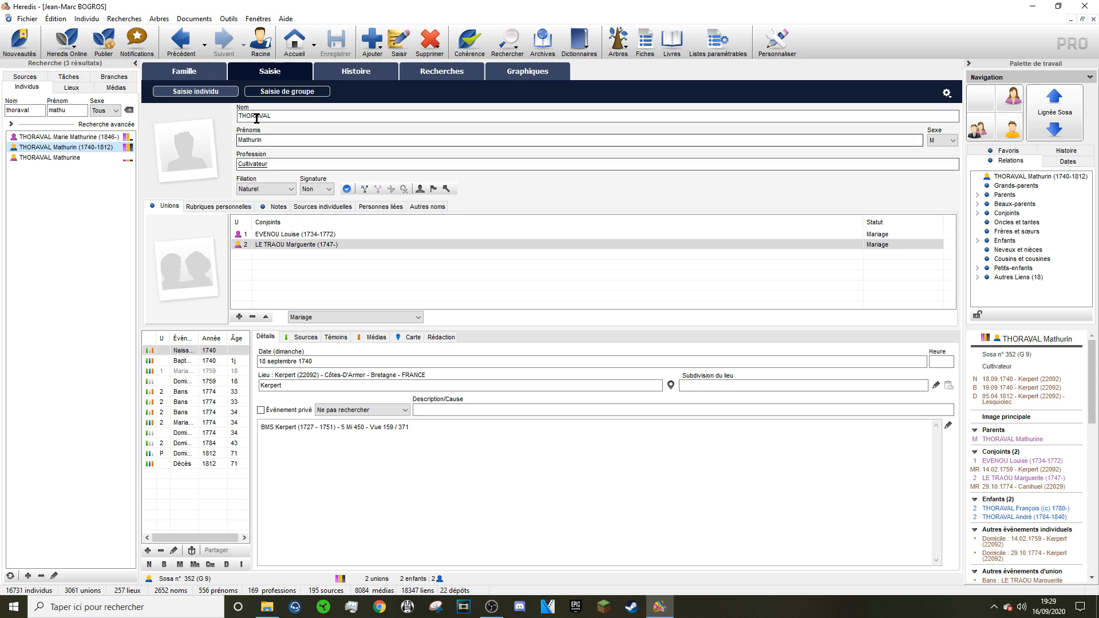
click(367, 193)
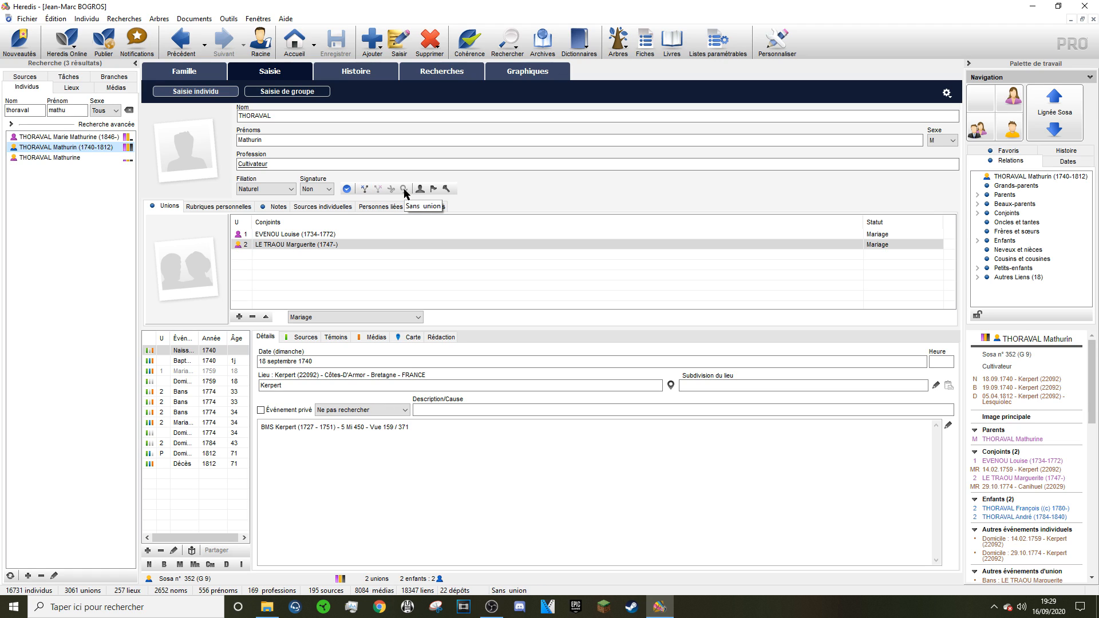
click(364, 189)
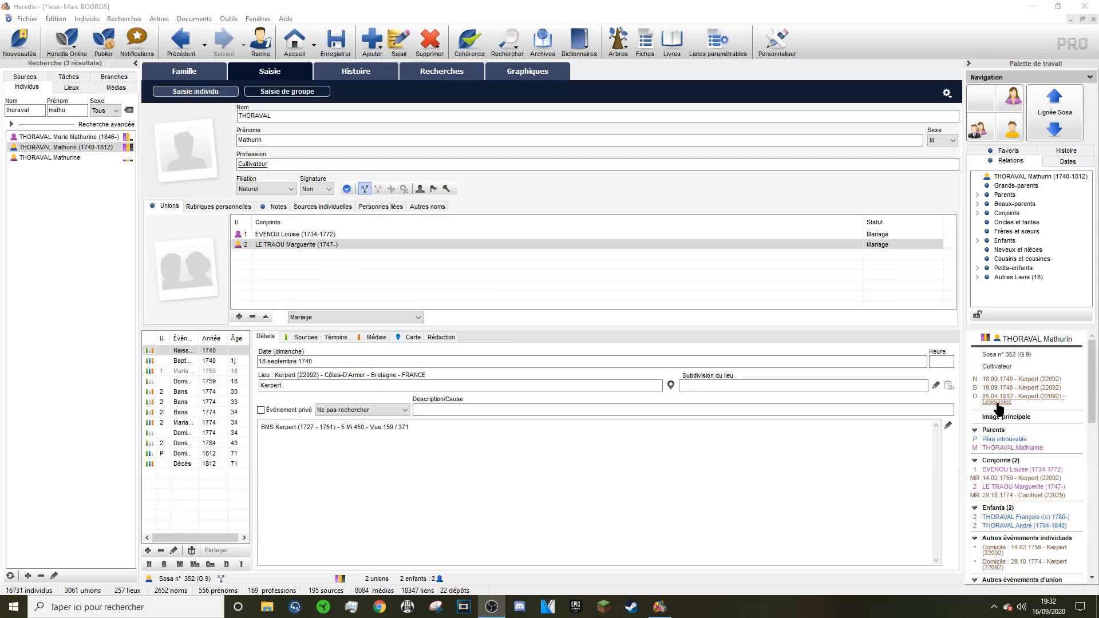
click(921, 413)
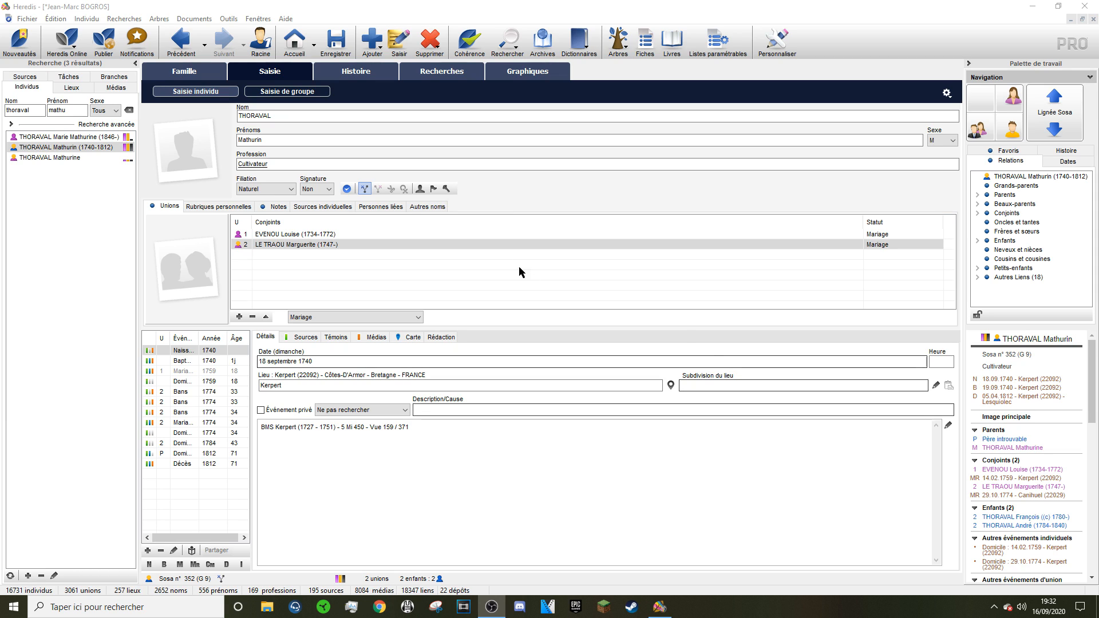
Return to the immediate family view, request adding a father in the "Père introuvable" box, and decline removing the flag
click(198, 70)
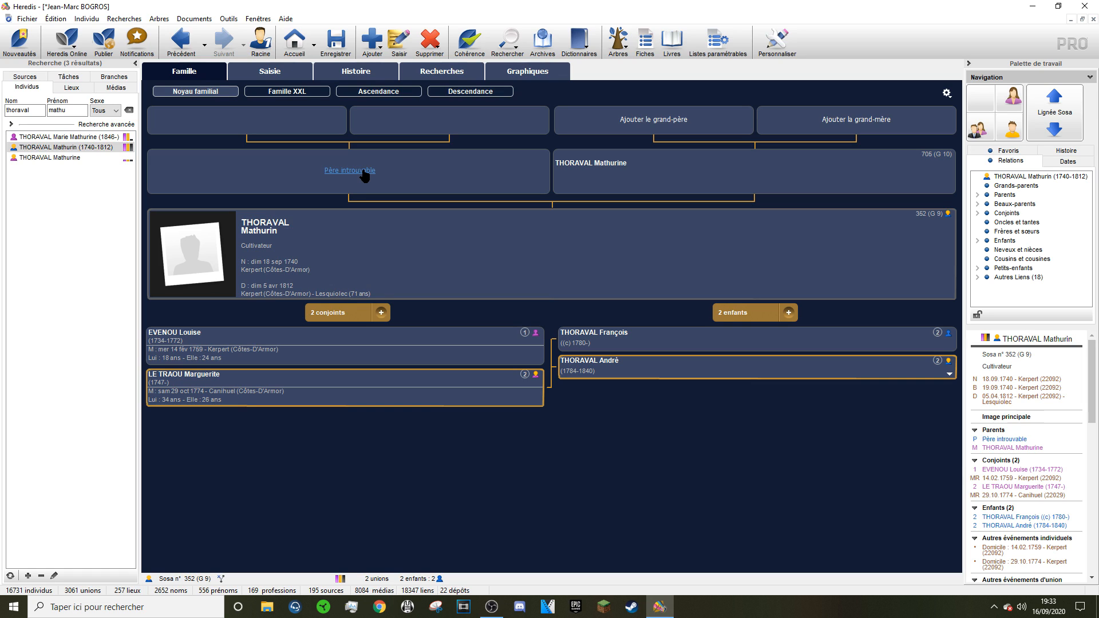
click(364, 173)
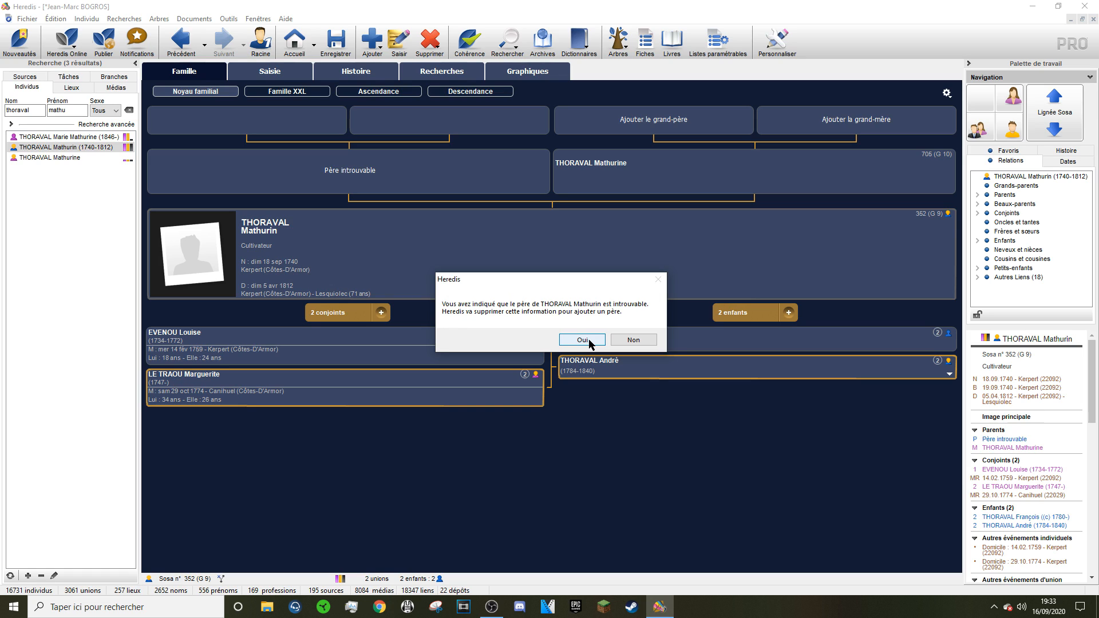
click(622, 343)
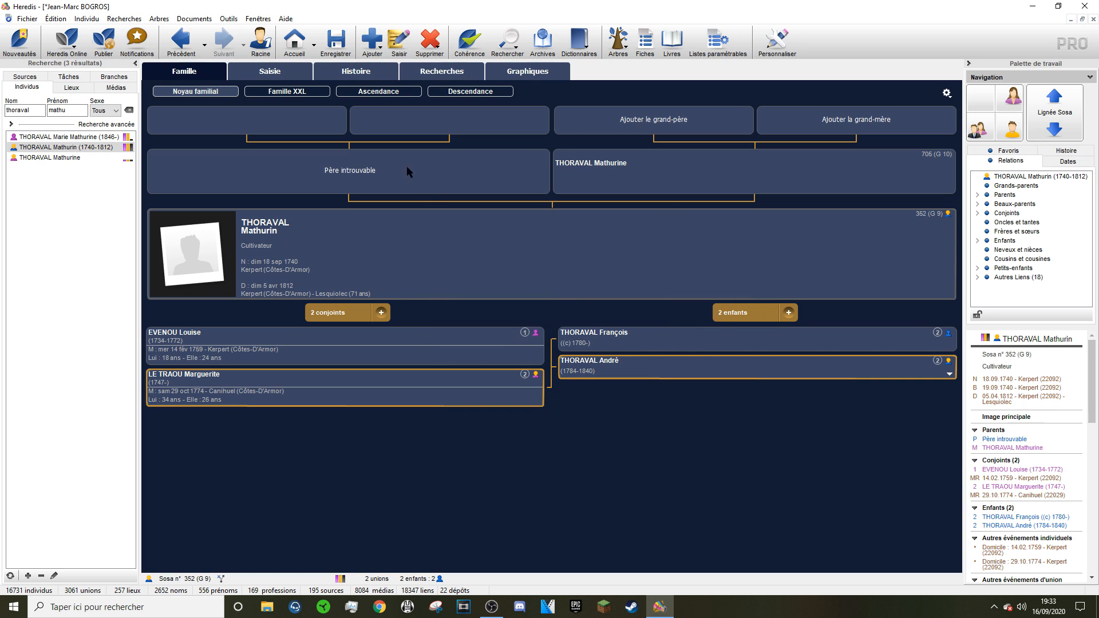
Display the ancestor's ascendance with empty boxes hidden, and move the chart down to his child
click(379, 92)
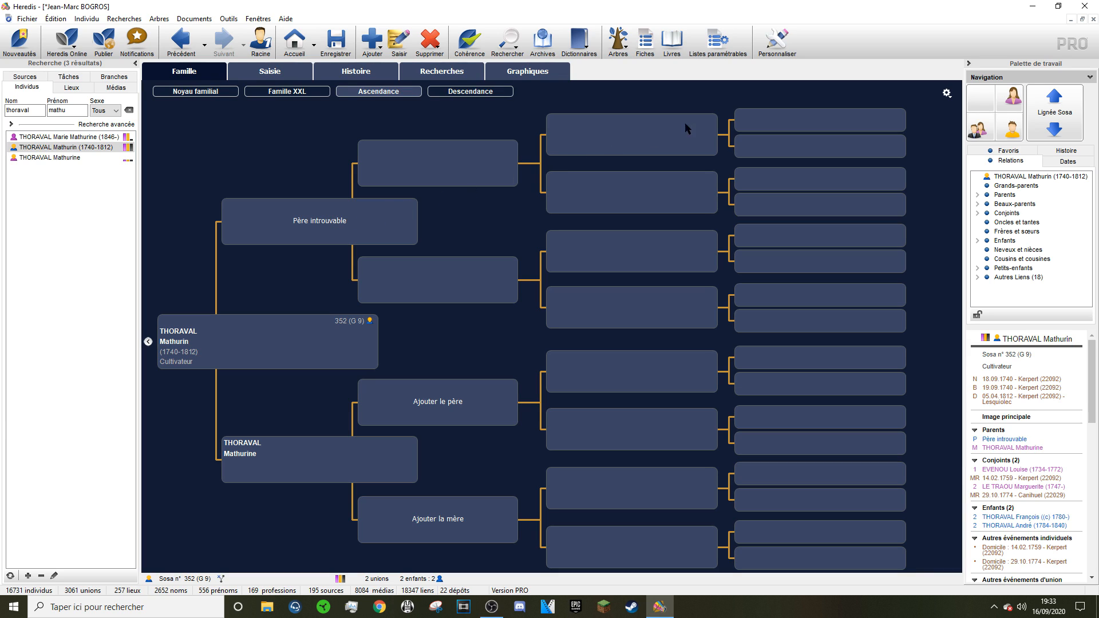
click(945, 93)
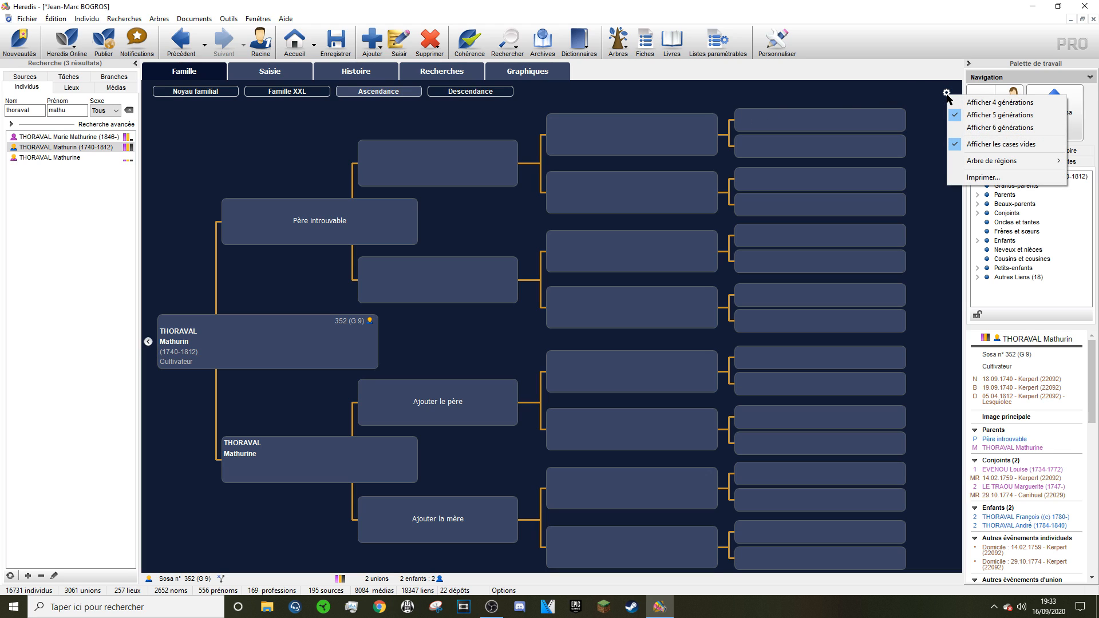
click(974, 148)
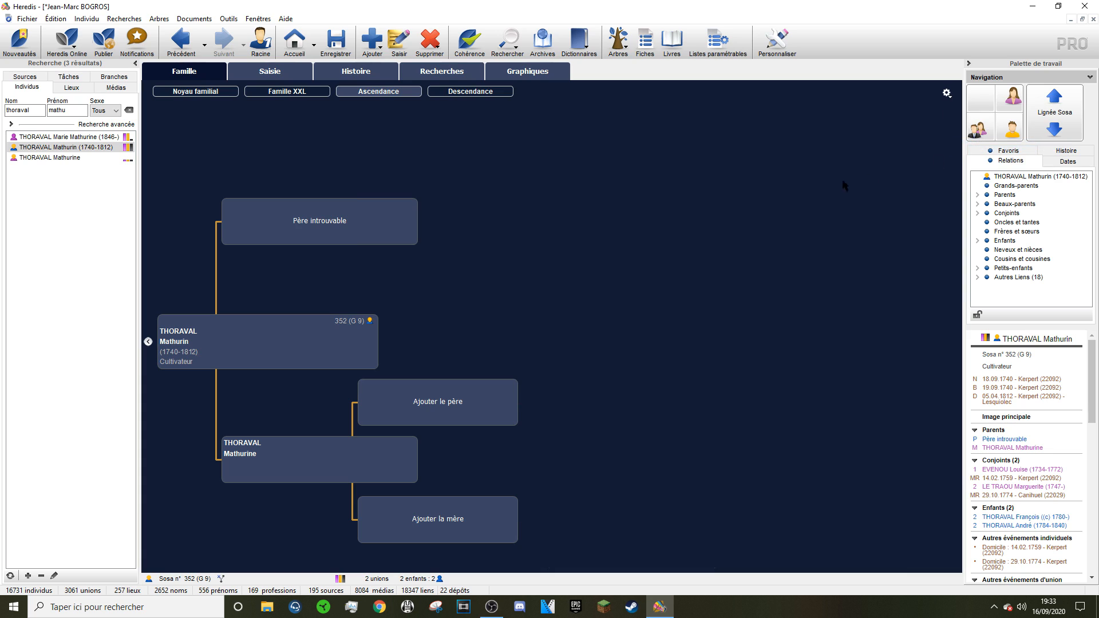
click(148, 342)
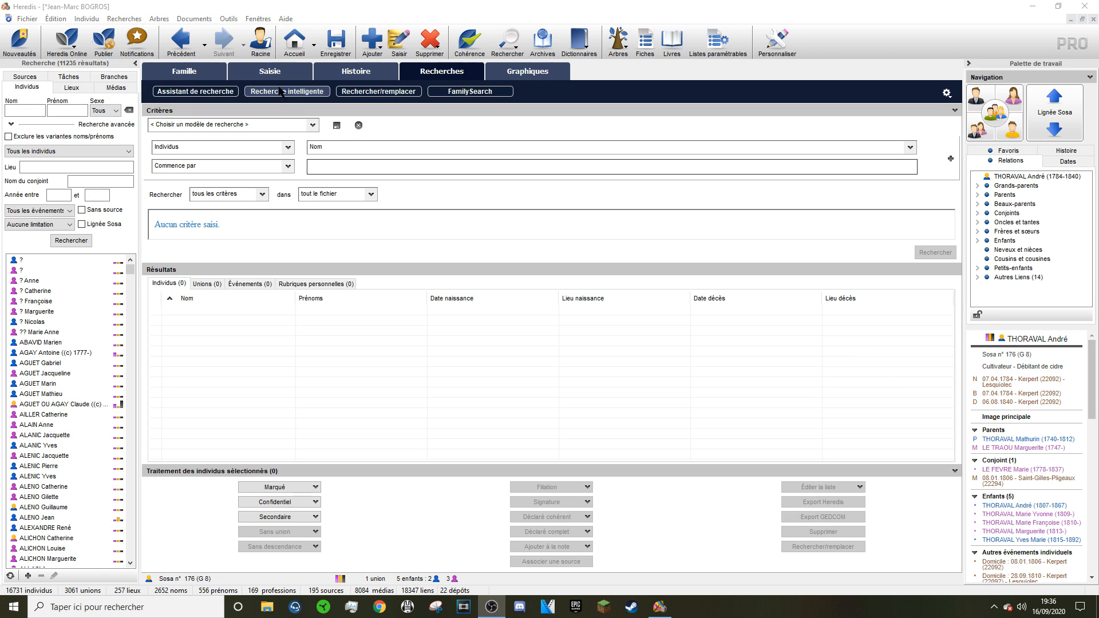
Open the research tracking dashboard (Suivi des recherches) full screen, dismiss its help message, and collapse generation G2
click(230, 20)
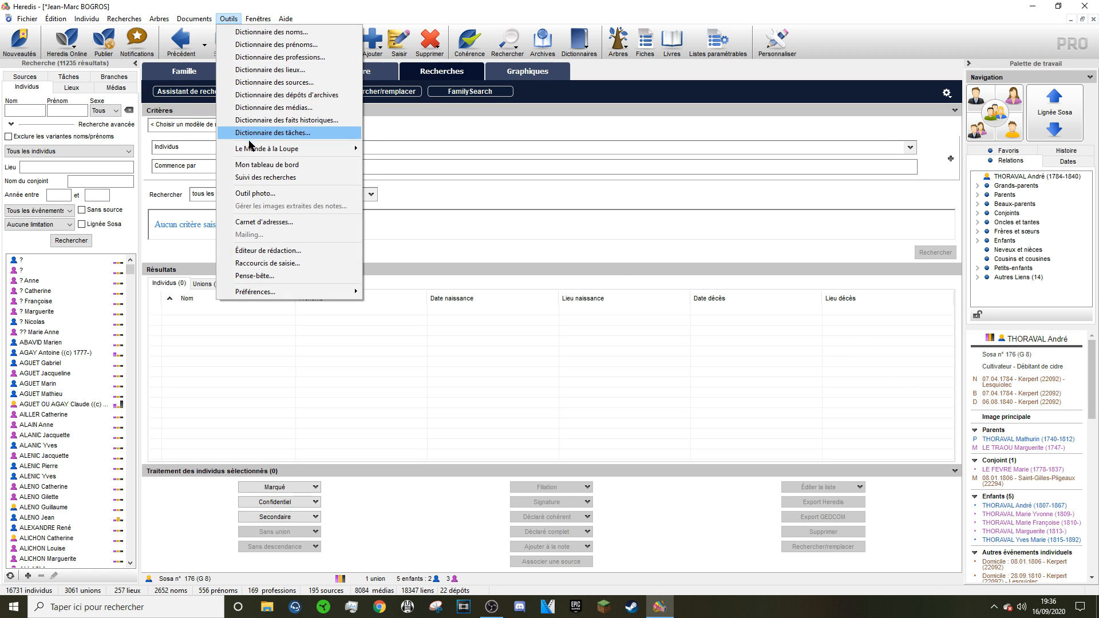
click(254, 178)
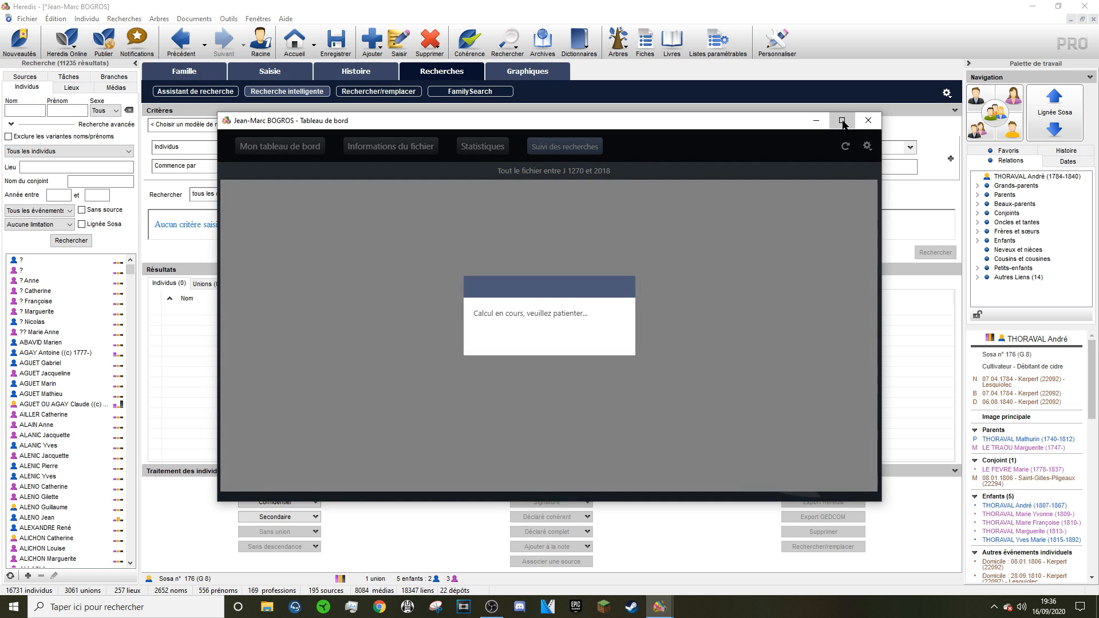
click(842, 120)
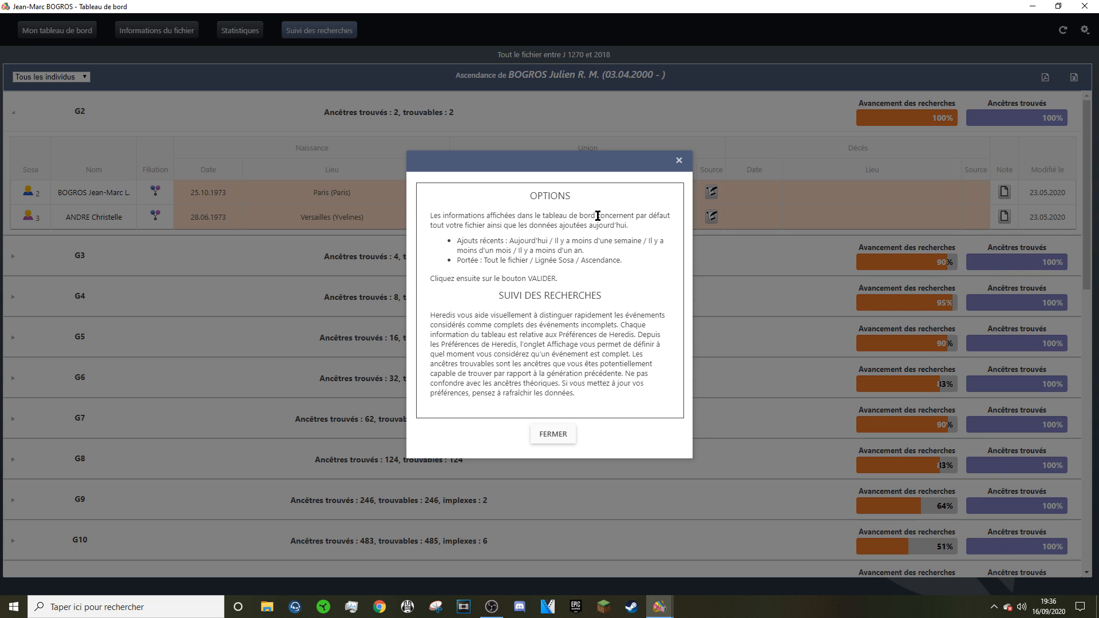
click(680, 161)
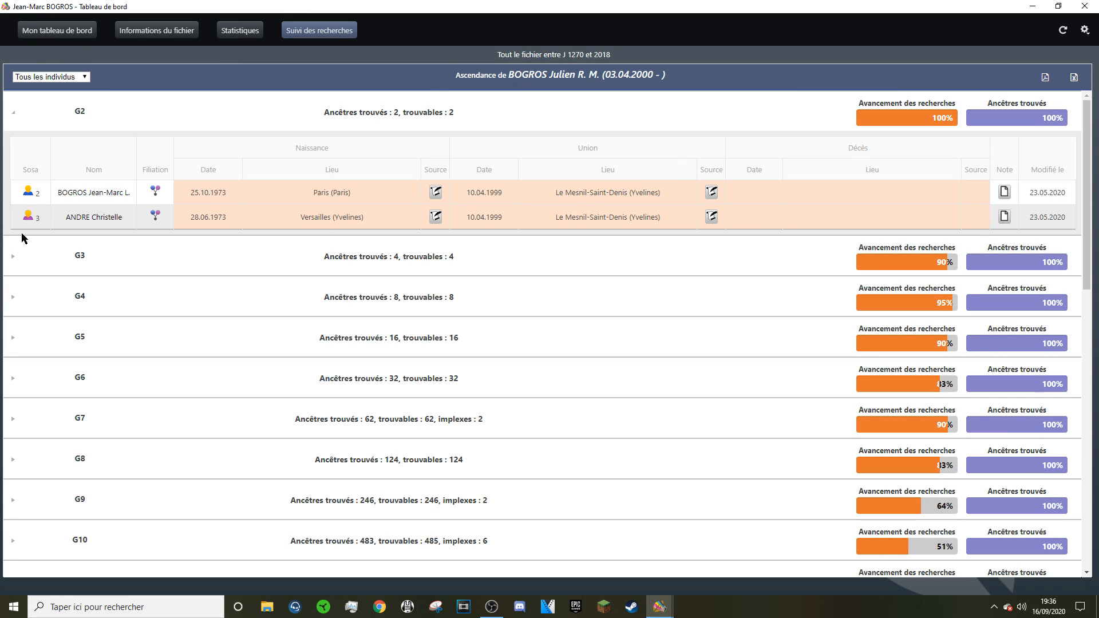
click(16, 114)
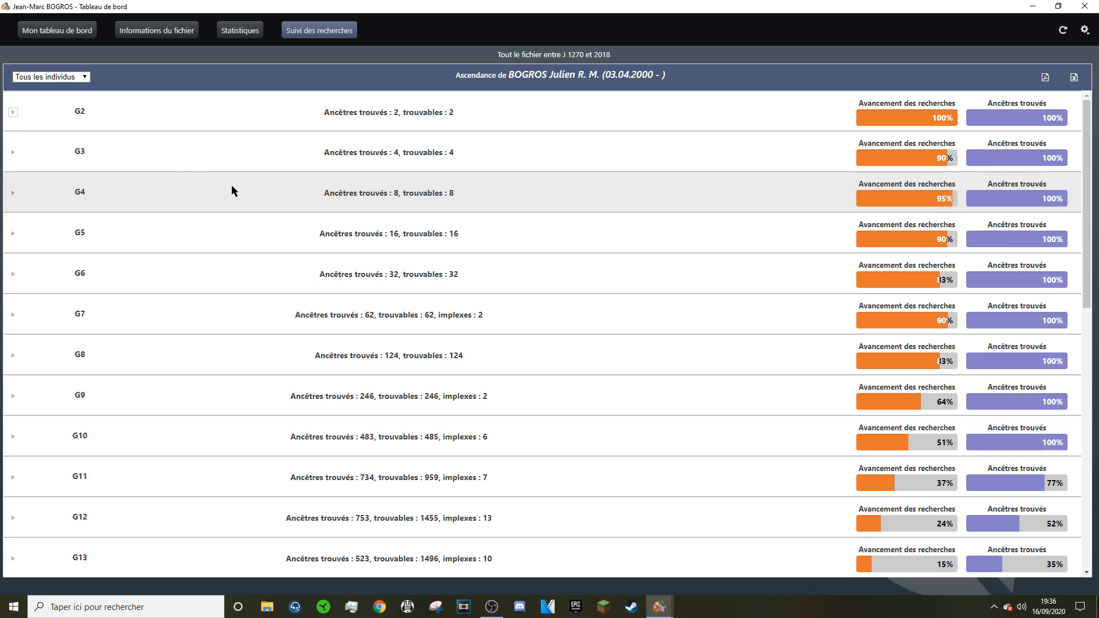
Filter the research tracking by "Branches mortes", review the individuals in generation G9, and close the dashboard
click(85, 78)
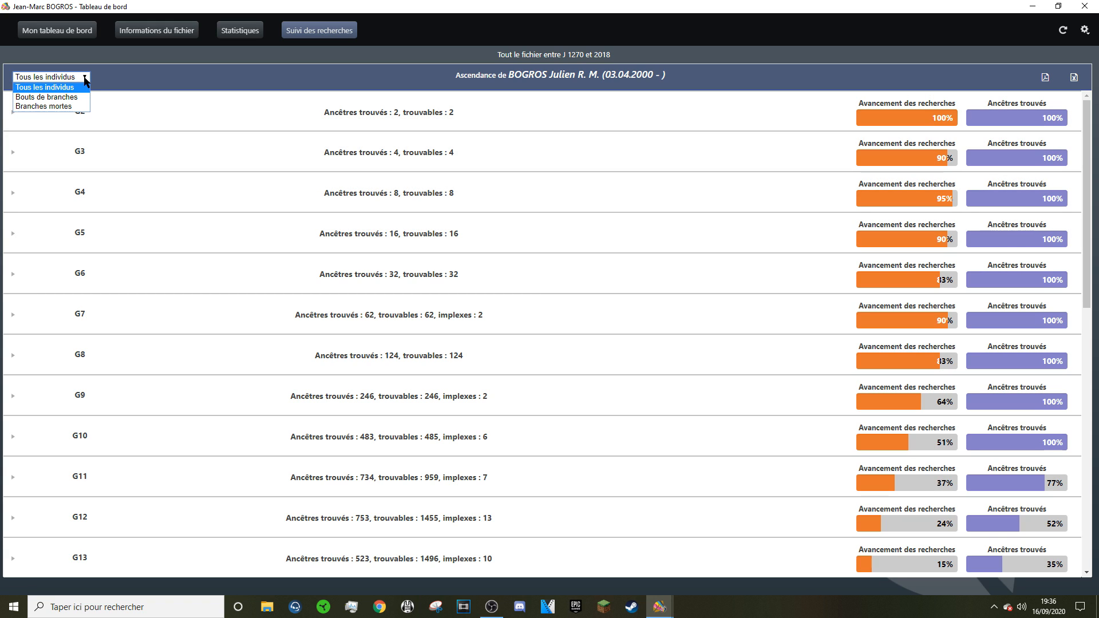
click(81, 106)
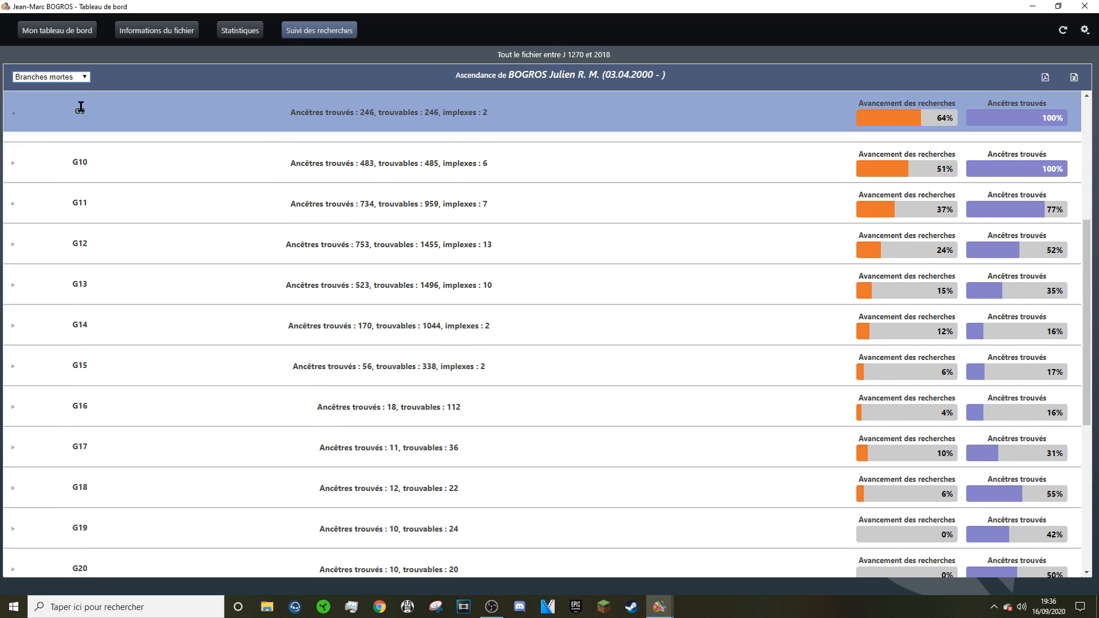
click(14, 116)
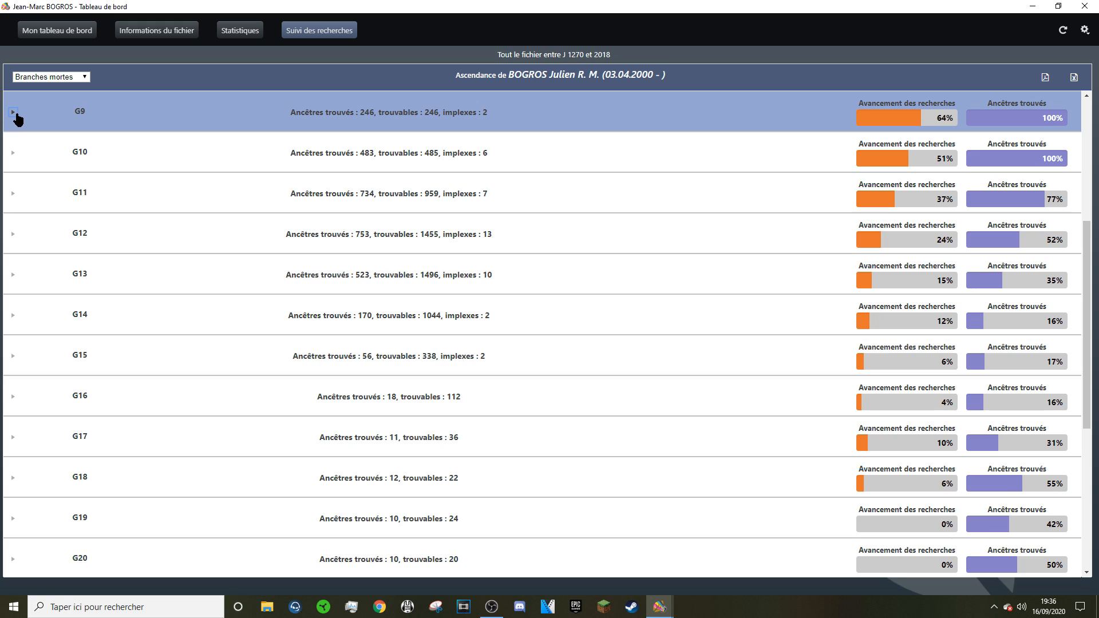
click(13, 116)
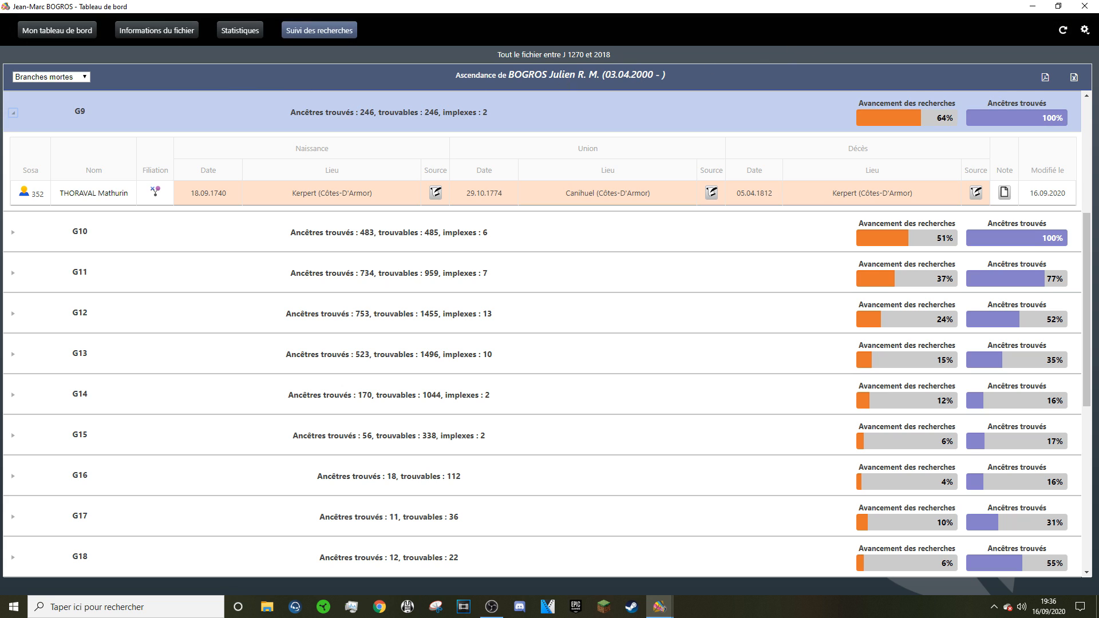
click(1091, 7)
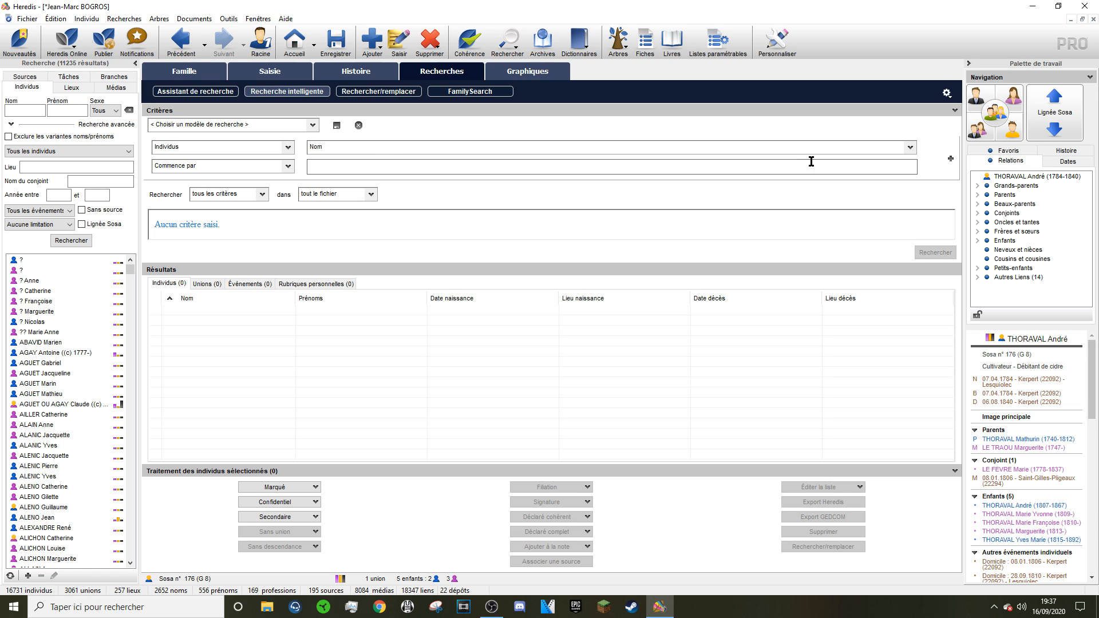
Run a smart search across the whole file for individuals with the "Père introuvable" criterion set to Oui
click(910, 149)
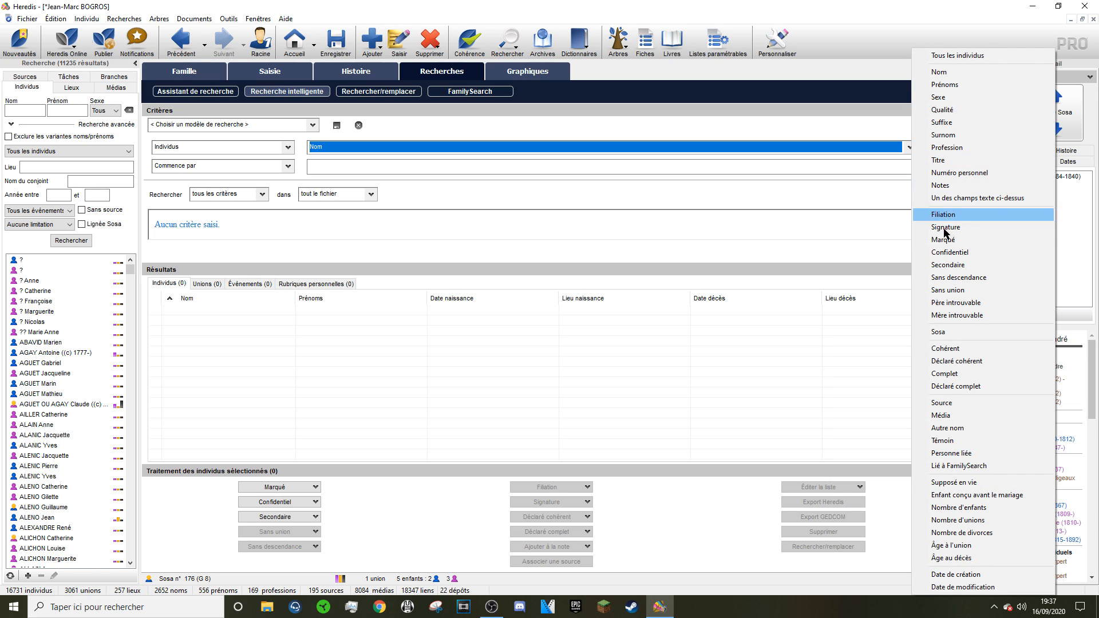
click(951, 304)
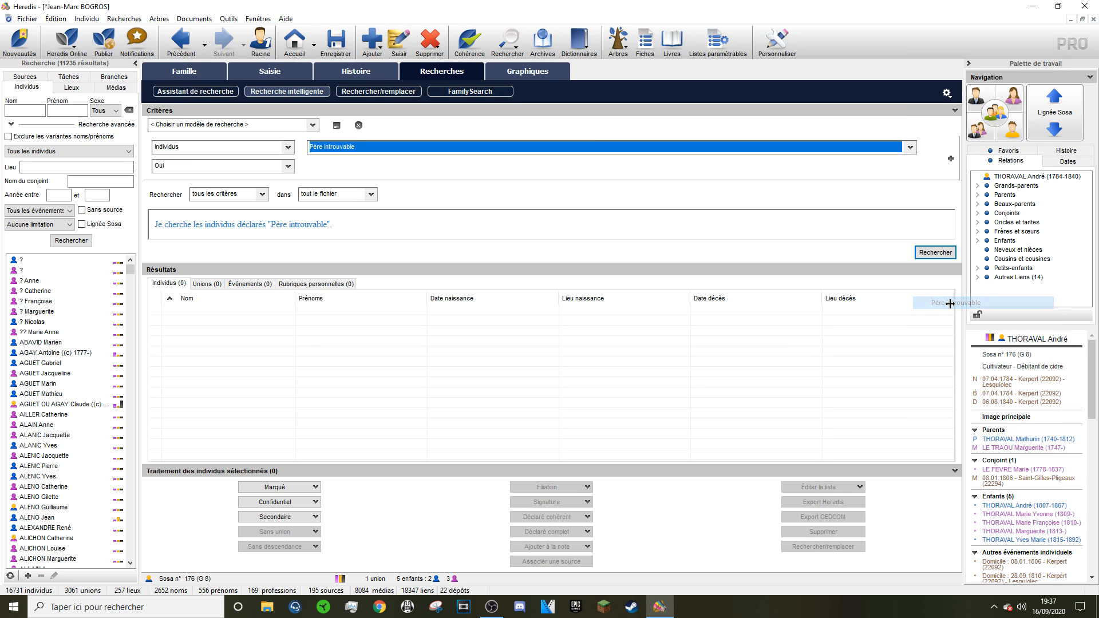
click(923, 253)
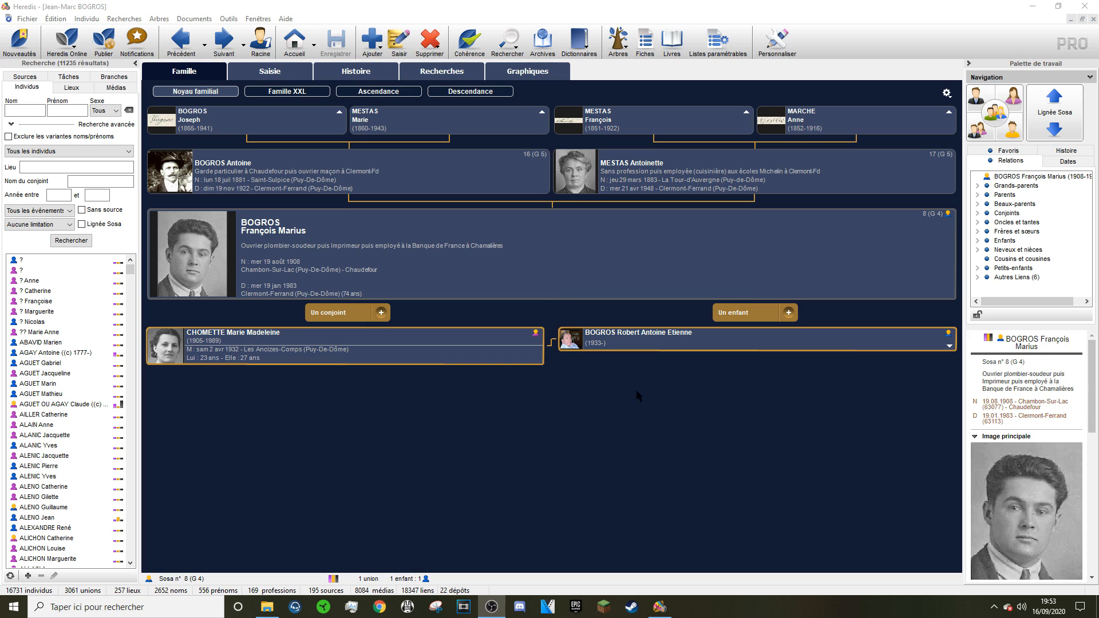
Open the current individual's ancestor wheel chart, preview the partial-circle shapes, and set the form back to the full circle
click(533, 78)
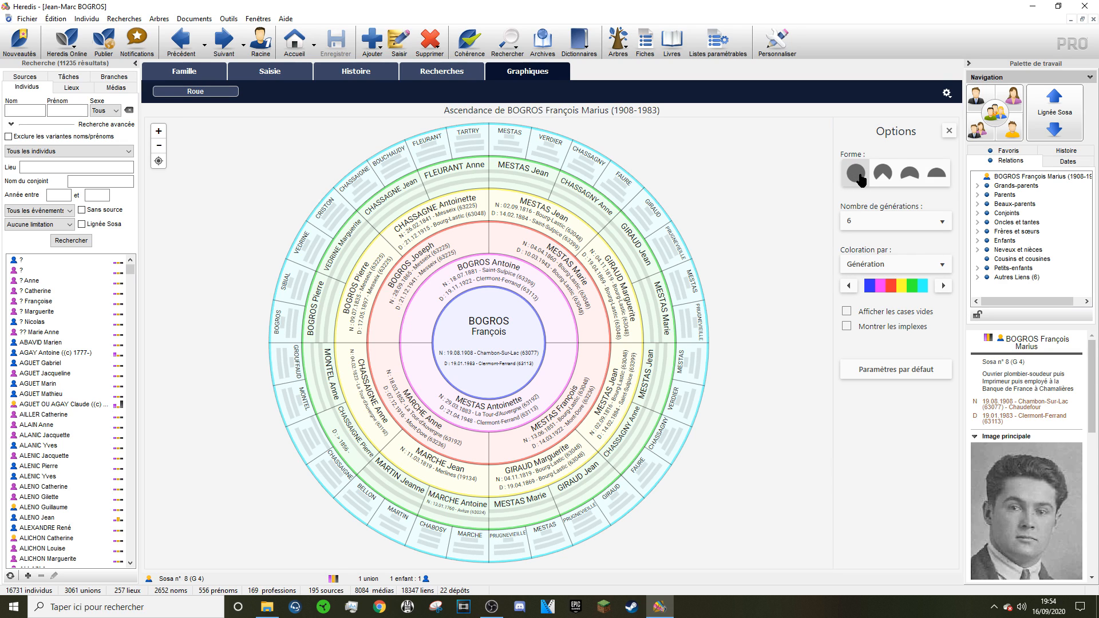
click(882, 173)
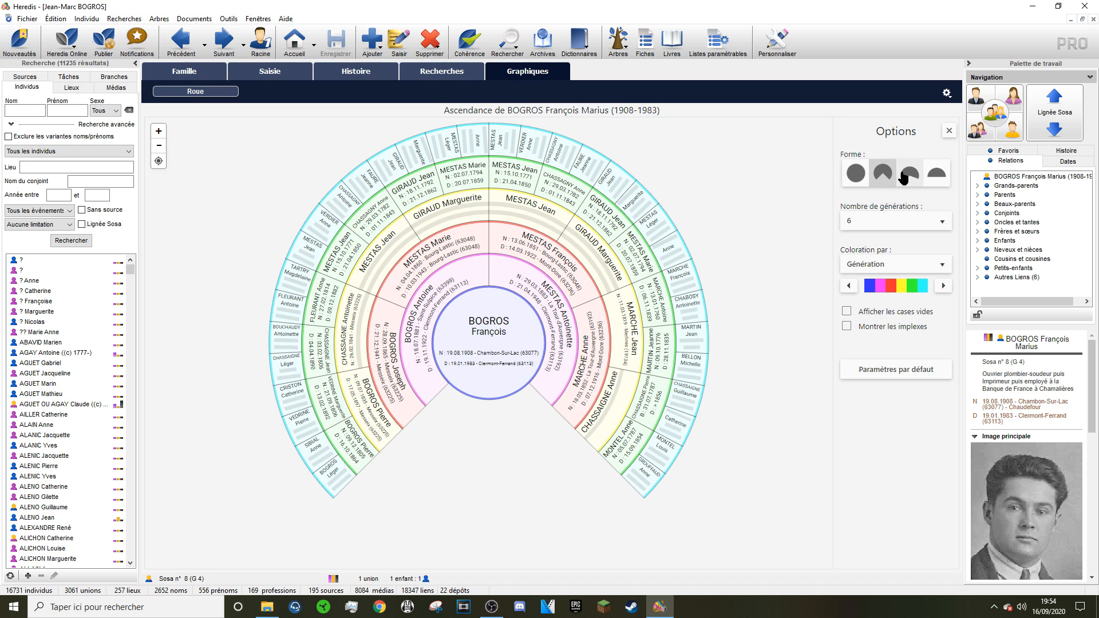
click(905, 176)
click(936, 178)
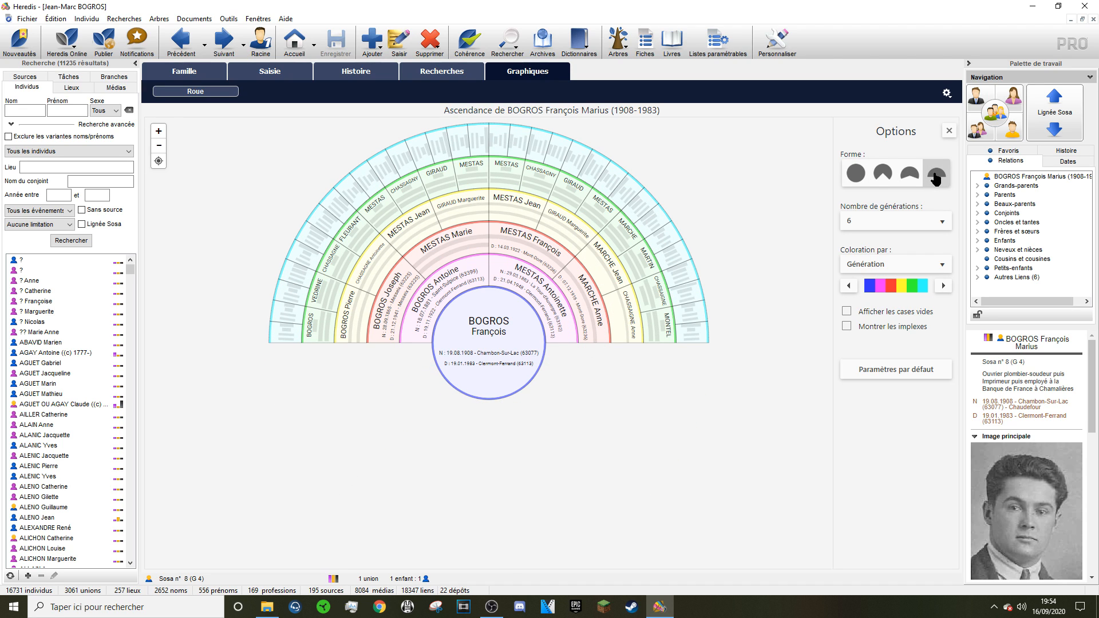
click(857, 180)
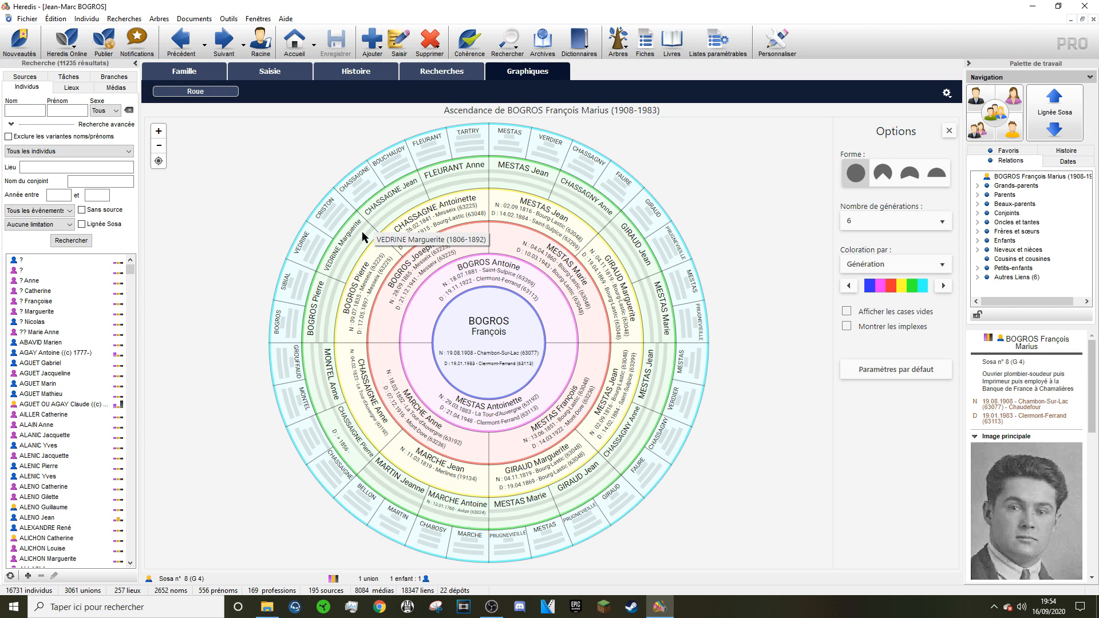
Set the wheel chart to 12 generations and collapse the individual search pane to enlarge the chart
click(893, 225)
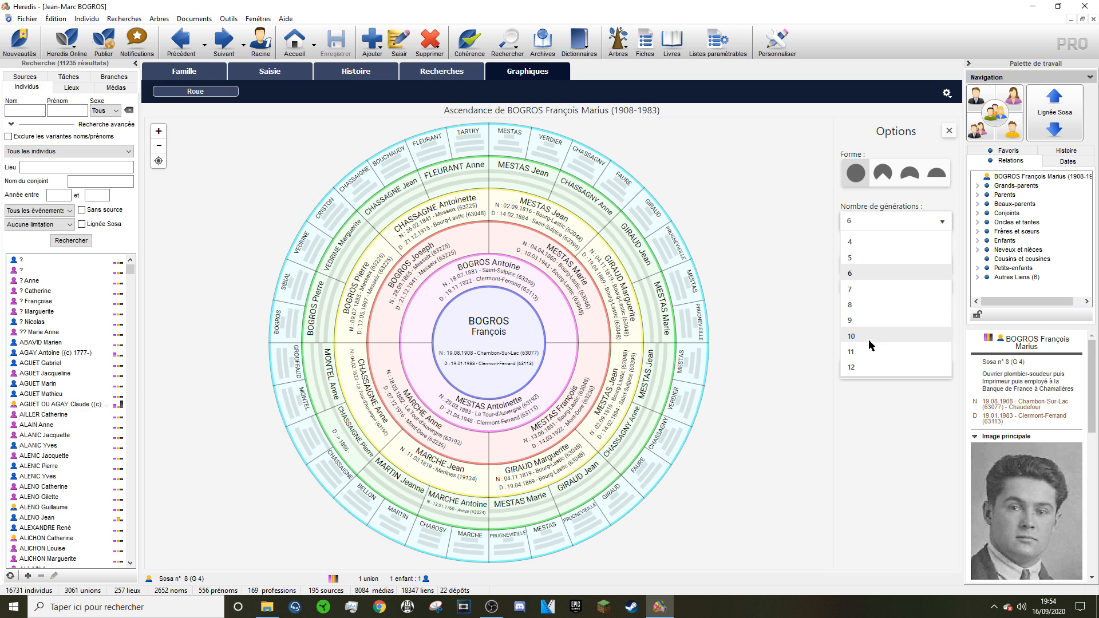
click(861, 369)
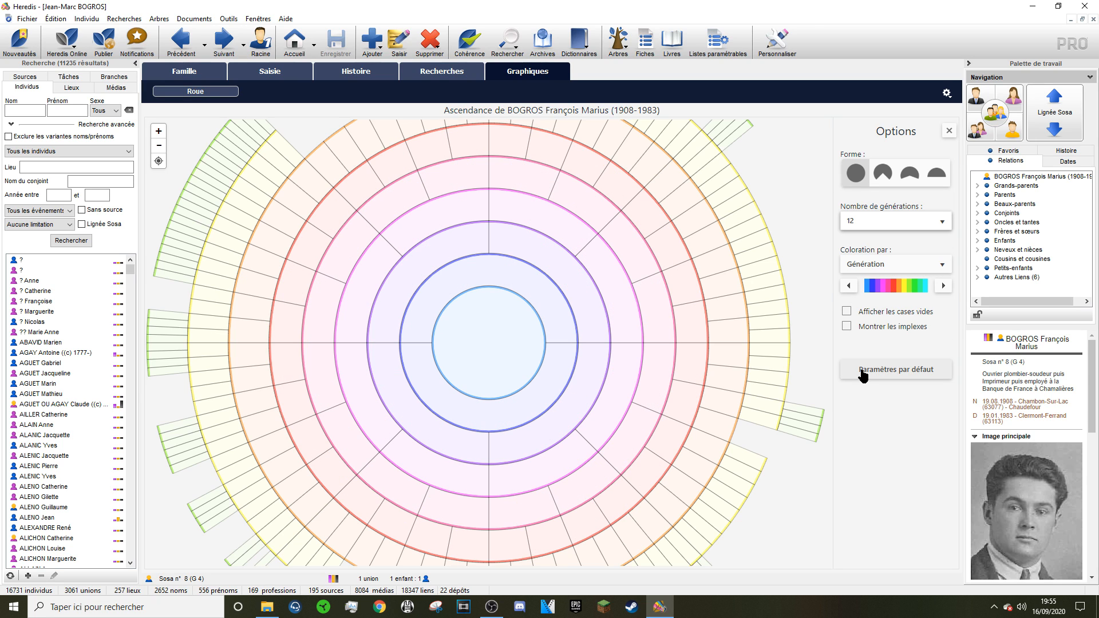
click(135, 63)
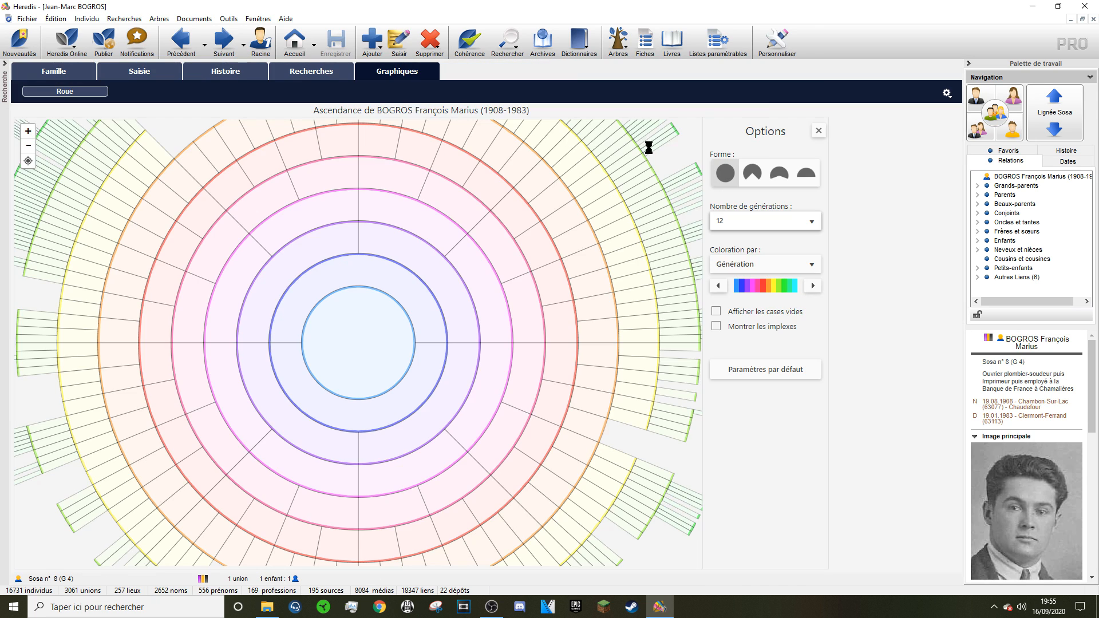
Collapse the work palette and zoom out the wheel chart to show more of its outer generations
click(969, 63)
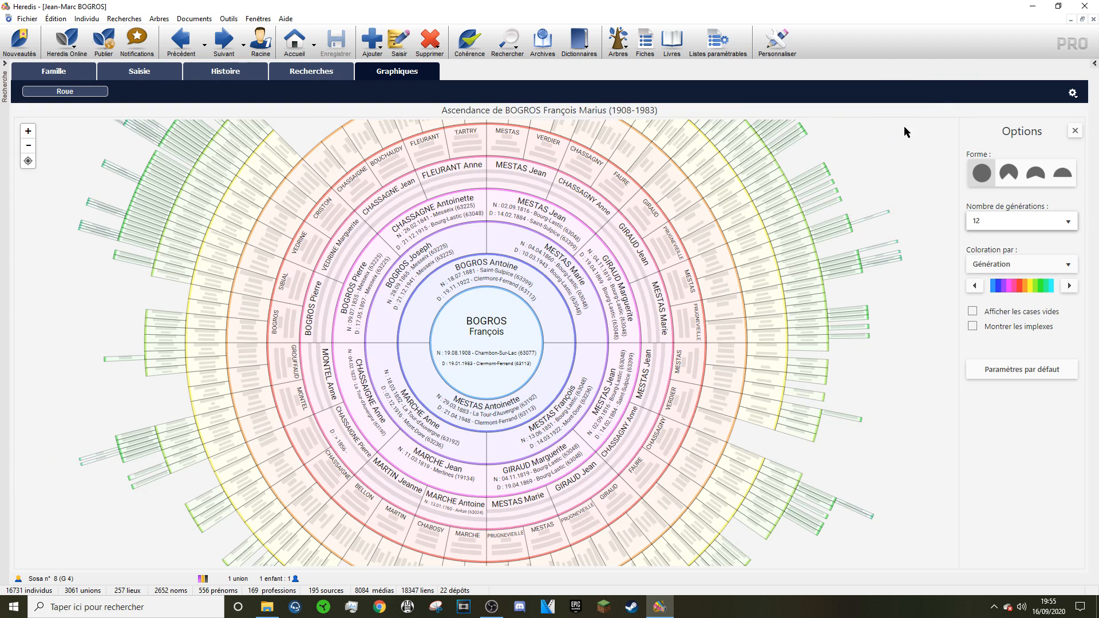
click(28, 146)
click(28, 146)
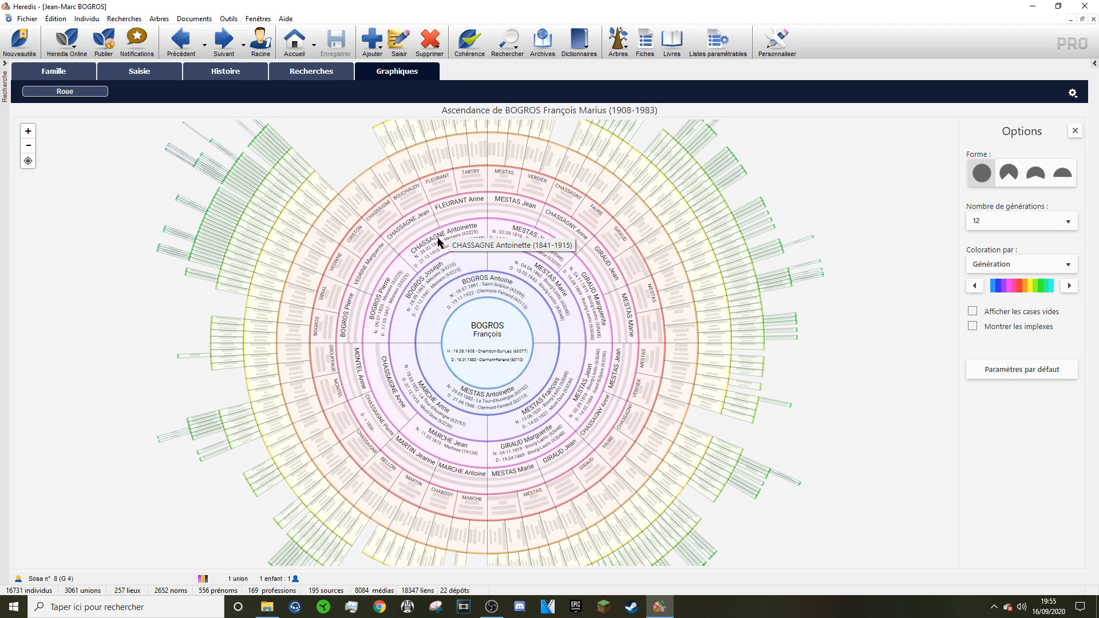
drag(440, 239, 418, 244)
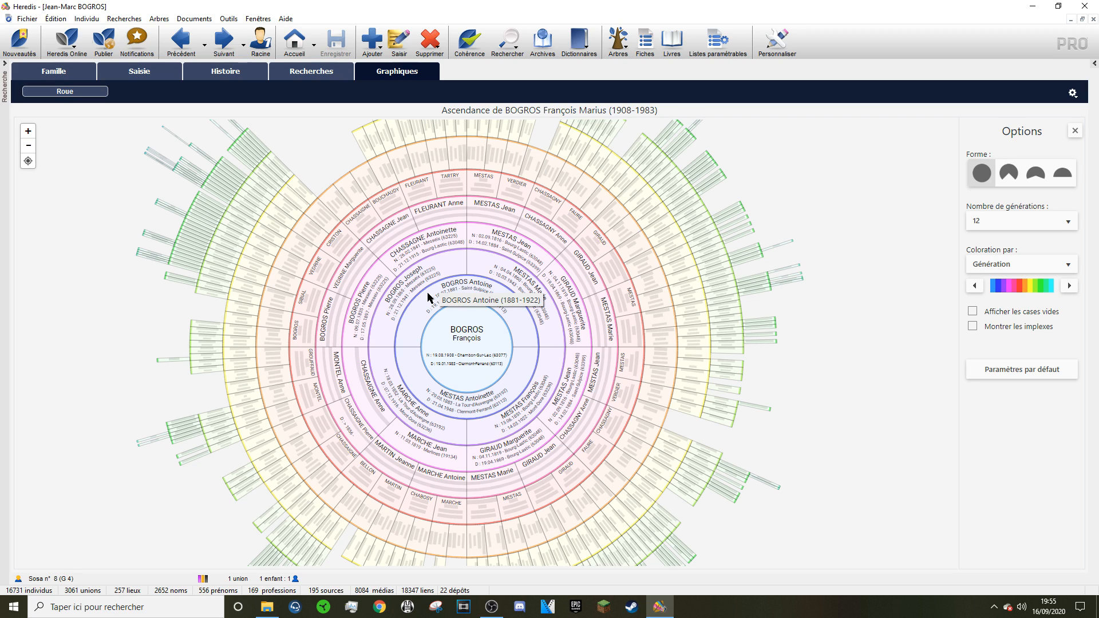
key(alt+Tab)
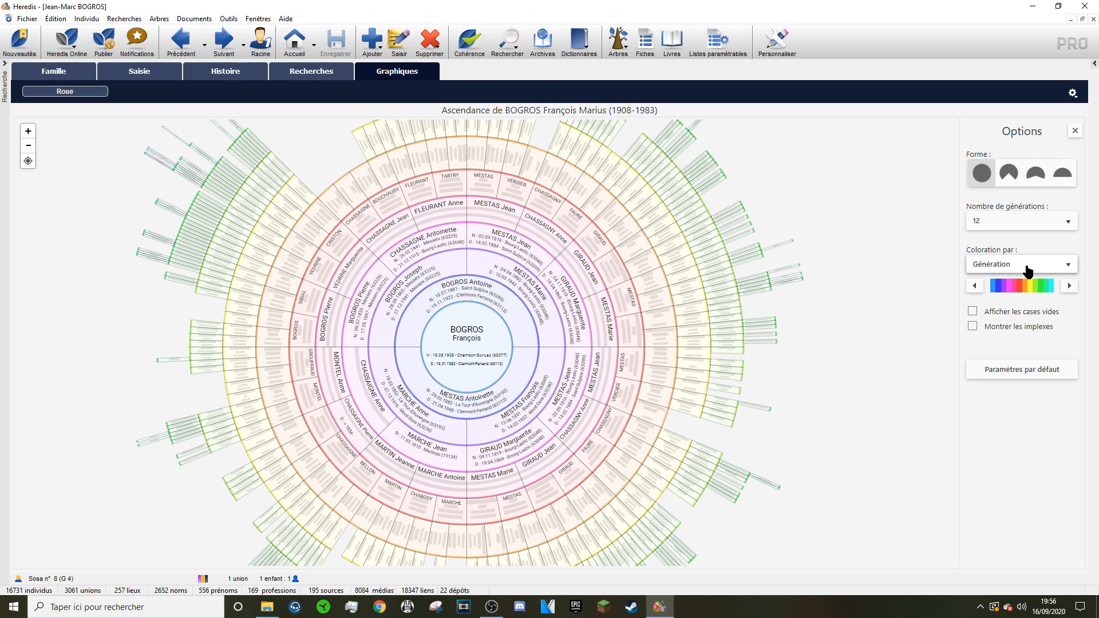
Colour the wheel by Sexe, setting the men's colour to red and changing the women's colour
click(1027, 270)
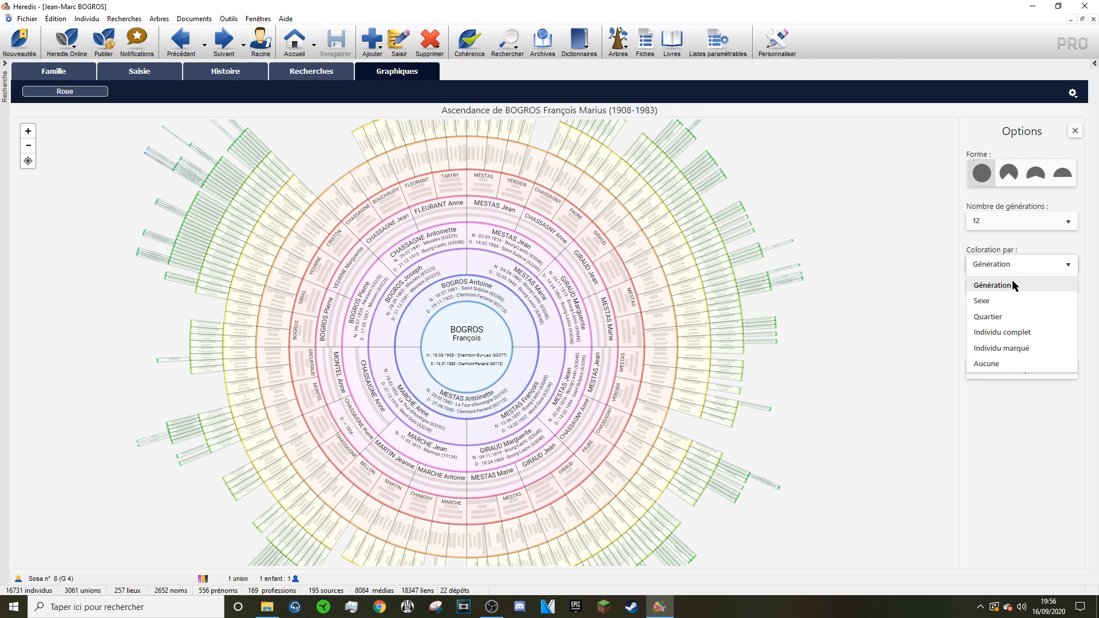
click(981, 302)
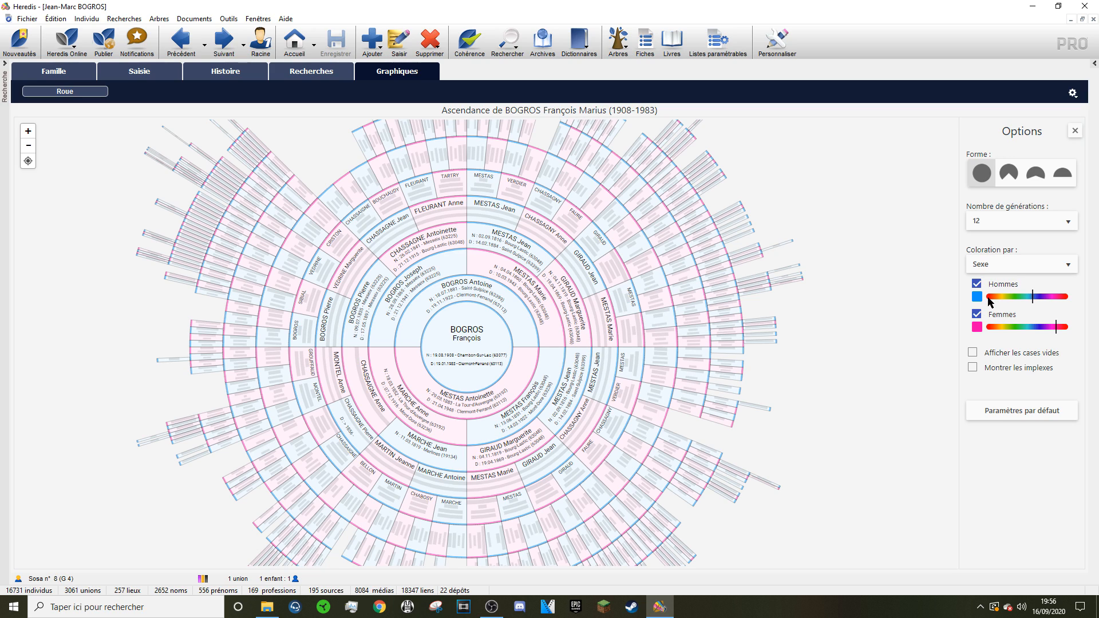
drag(1033, 296, 990, 298)
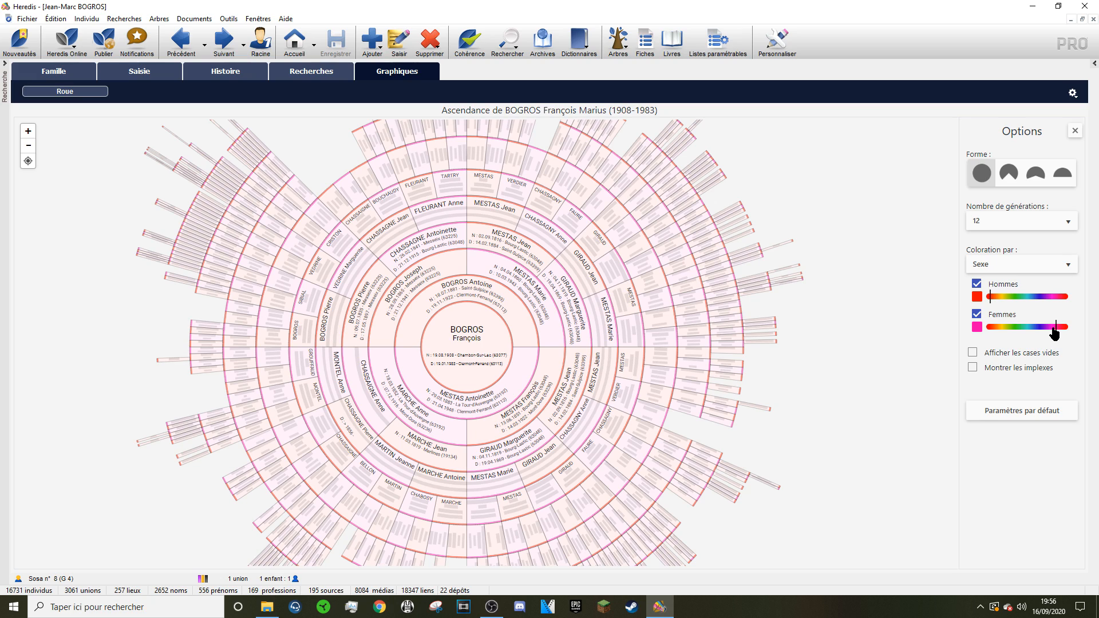
drag(1058, 329, 1020, 331)
Restore the wheel chart's default settings and set the number of generations to 10
click(1020, 420)
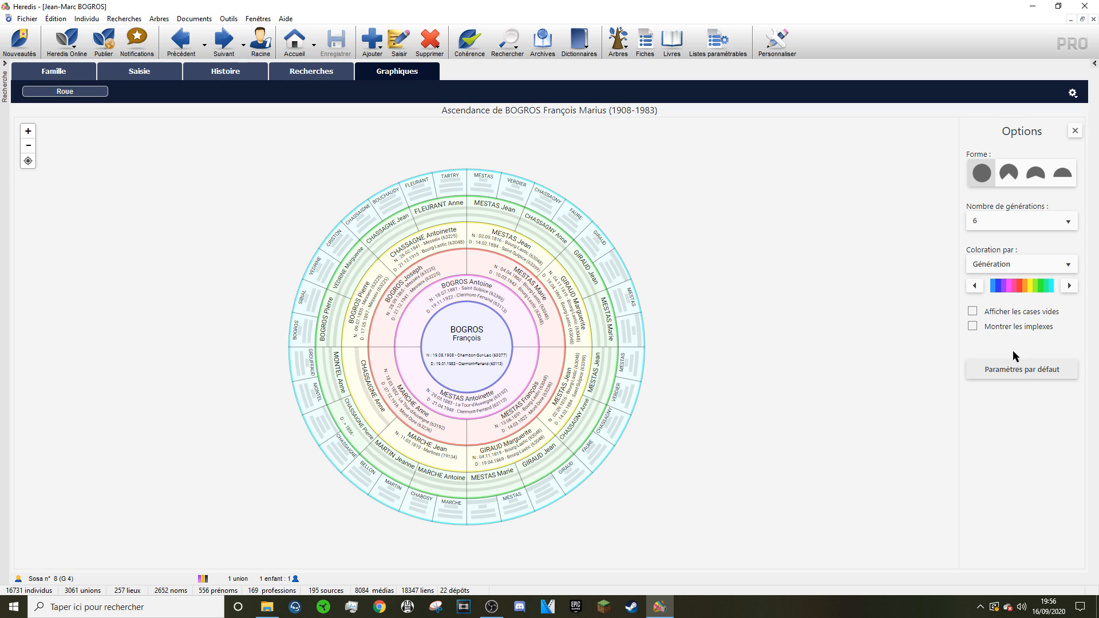
click(1024, 224)
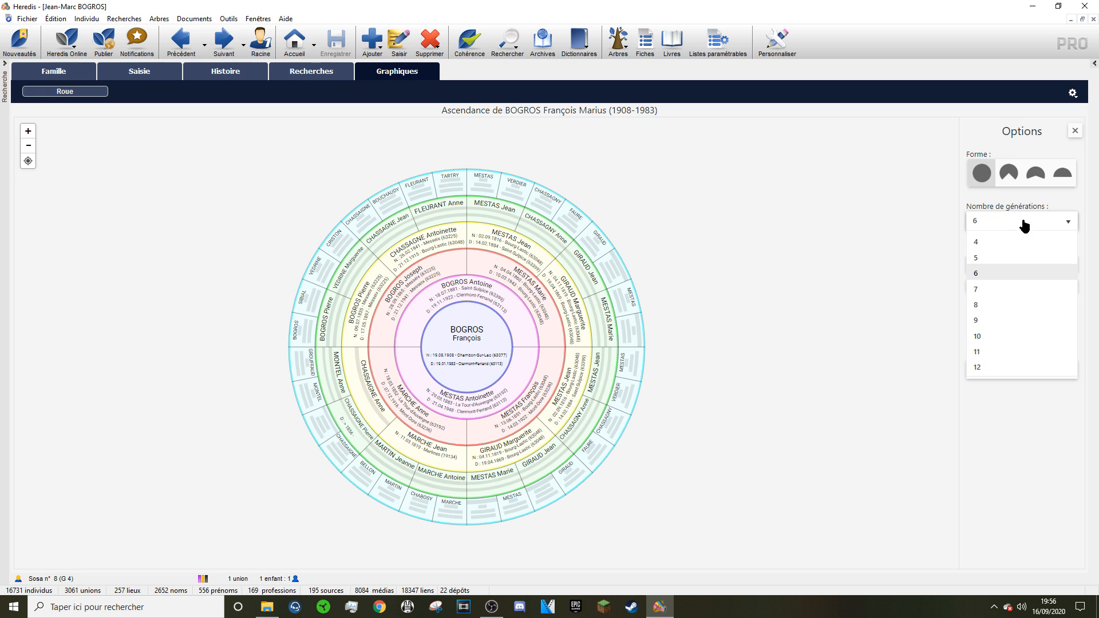
click(1004, 337)
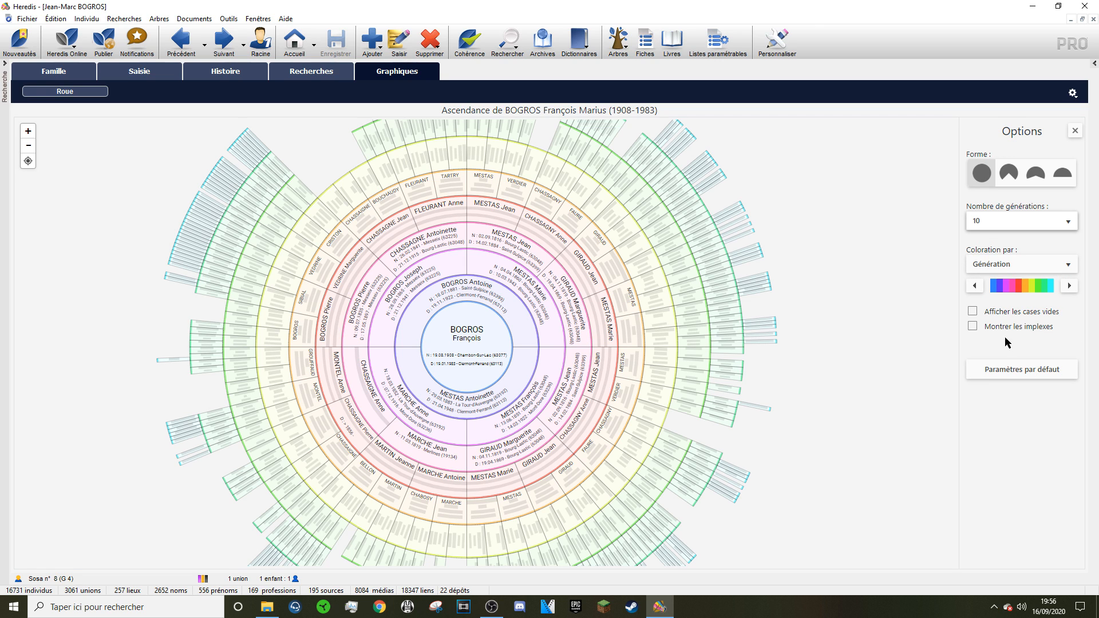
Preview the wheel coloured by Quartier, and switch to Individu complet colouring with the Non complet colour enabled
click(1012, 265)
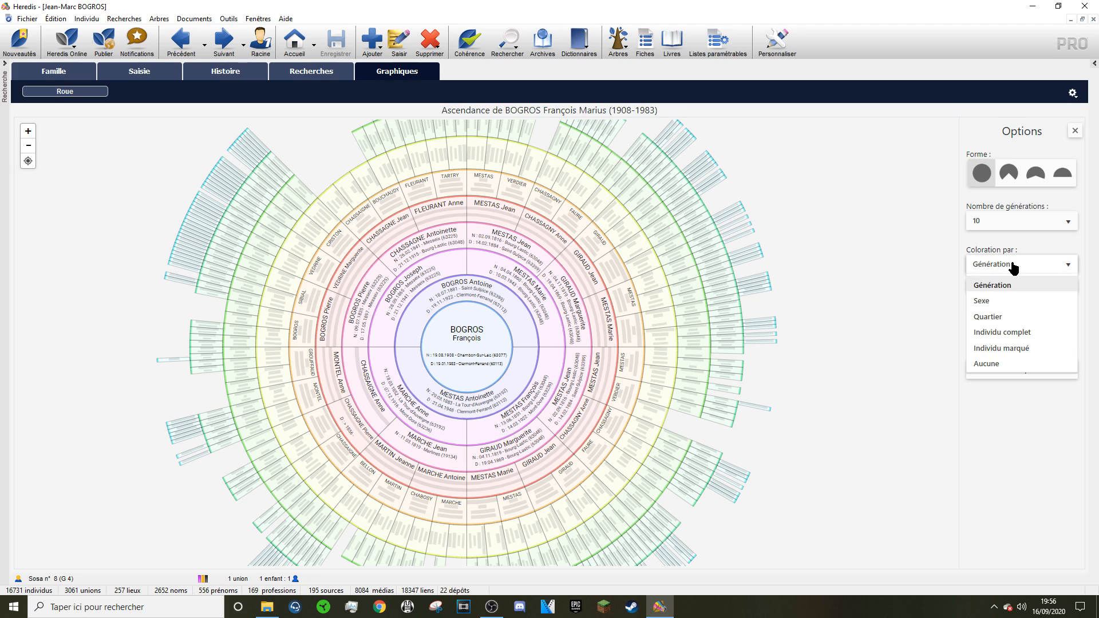
click(989, 319)
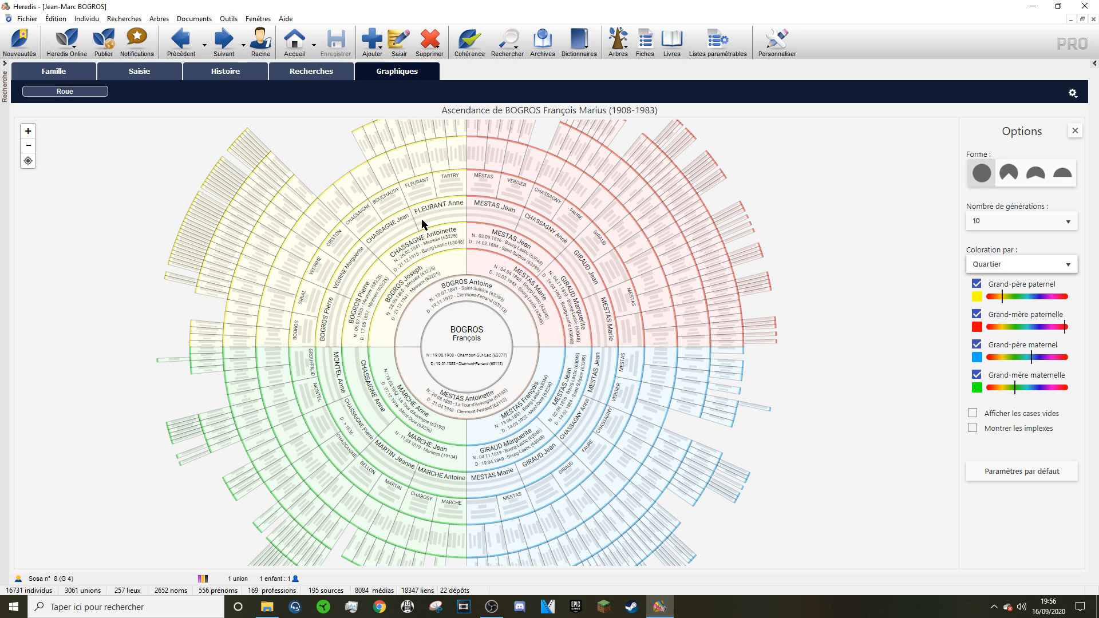
click(986, 273)
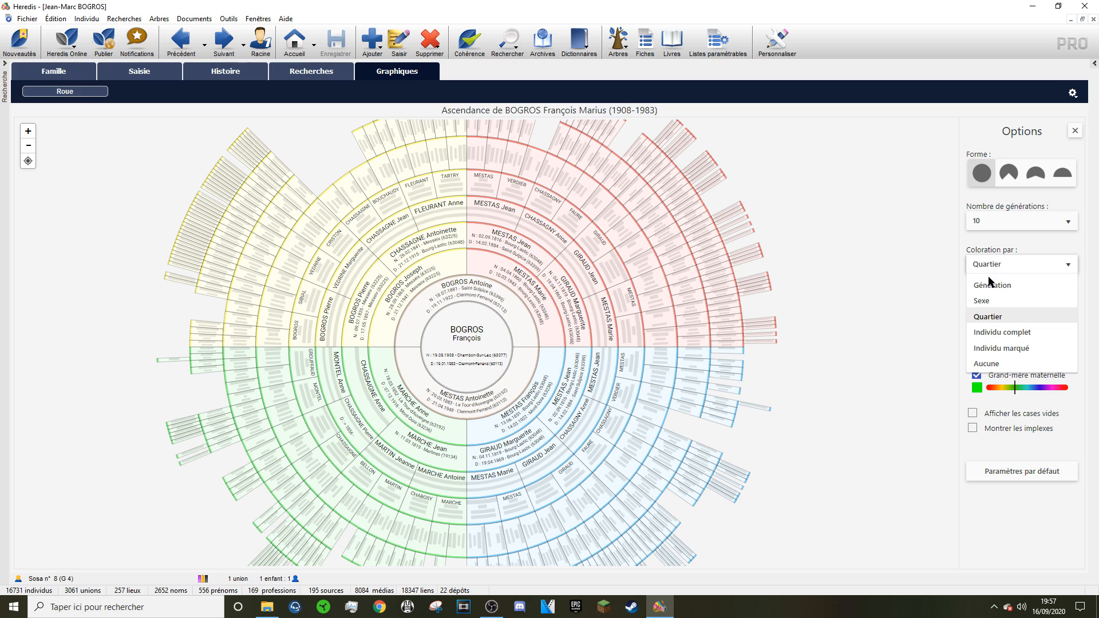
click(1002, 333)
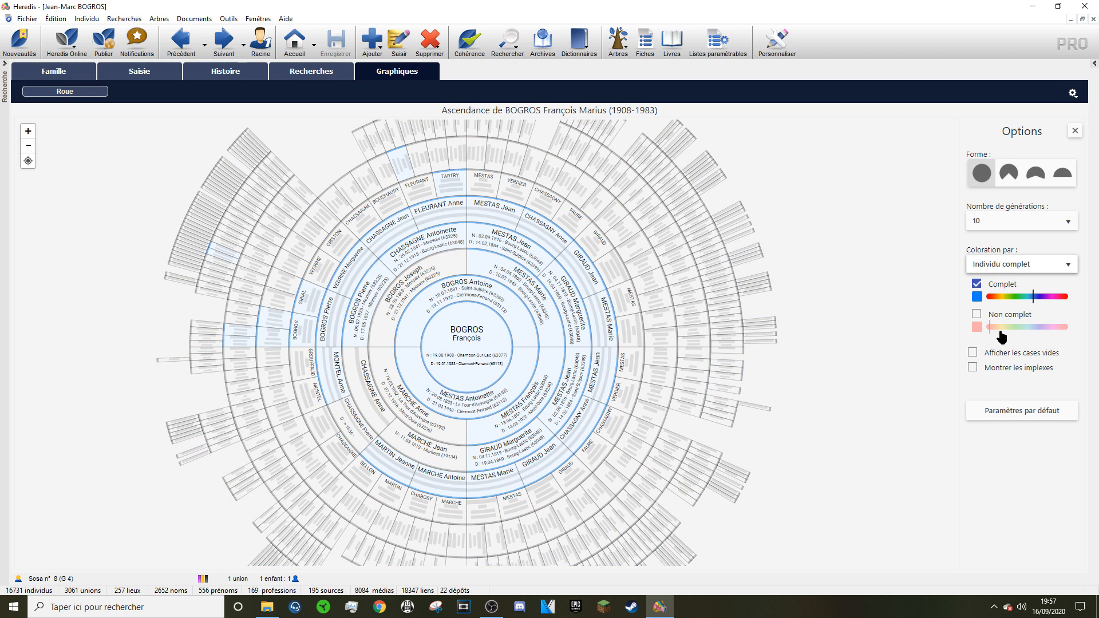
click(976, 315)
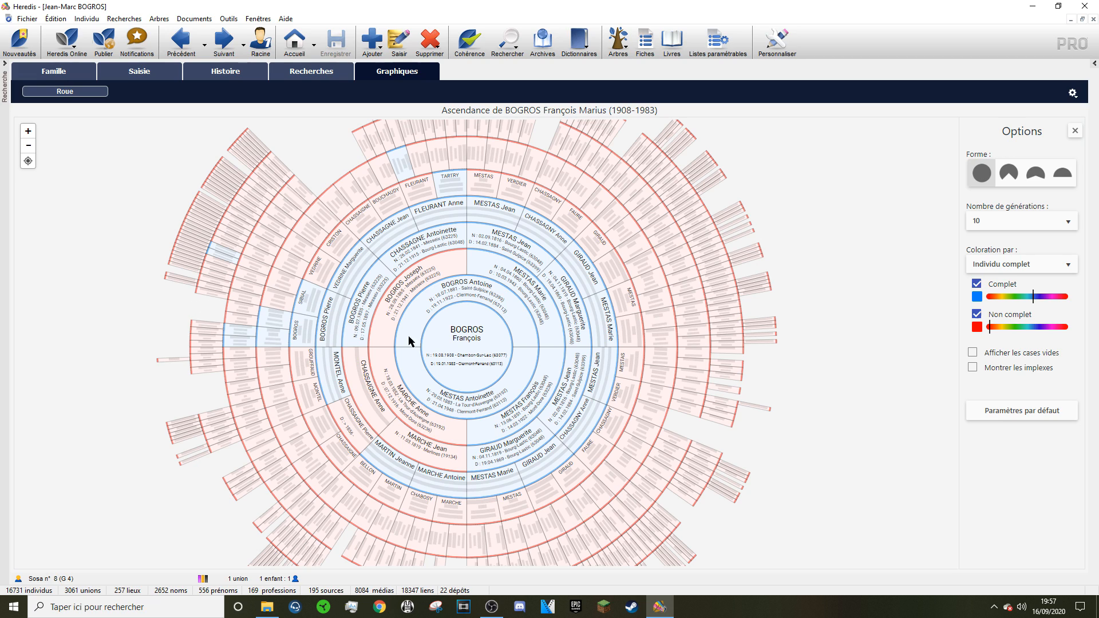
Preview the wheel with empty cells displayed, and with implexes marked instead, leaving both options disabled
click(974, 353)
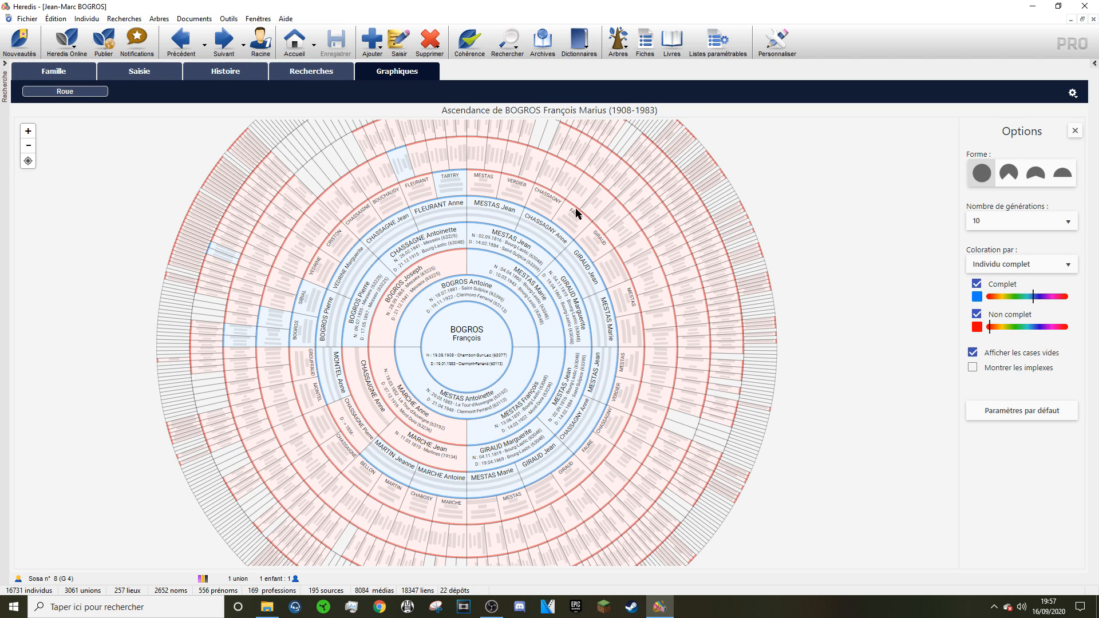
click(974, 353)
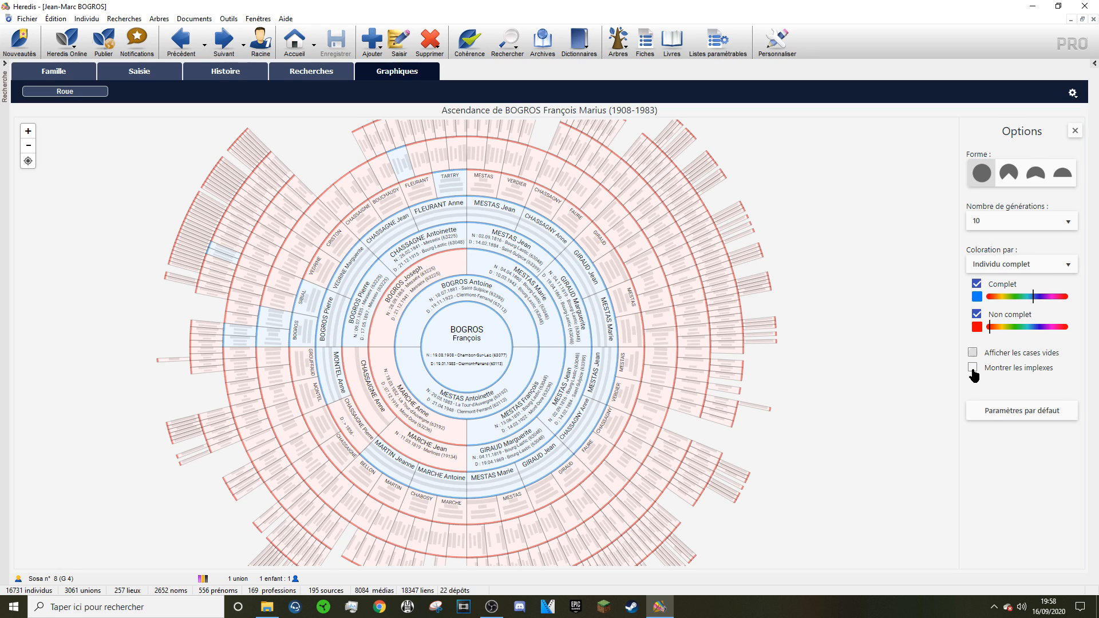
click(974, 369)
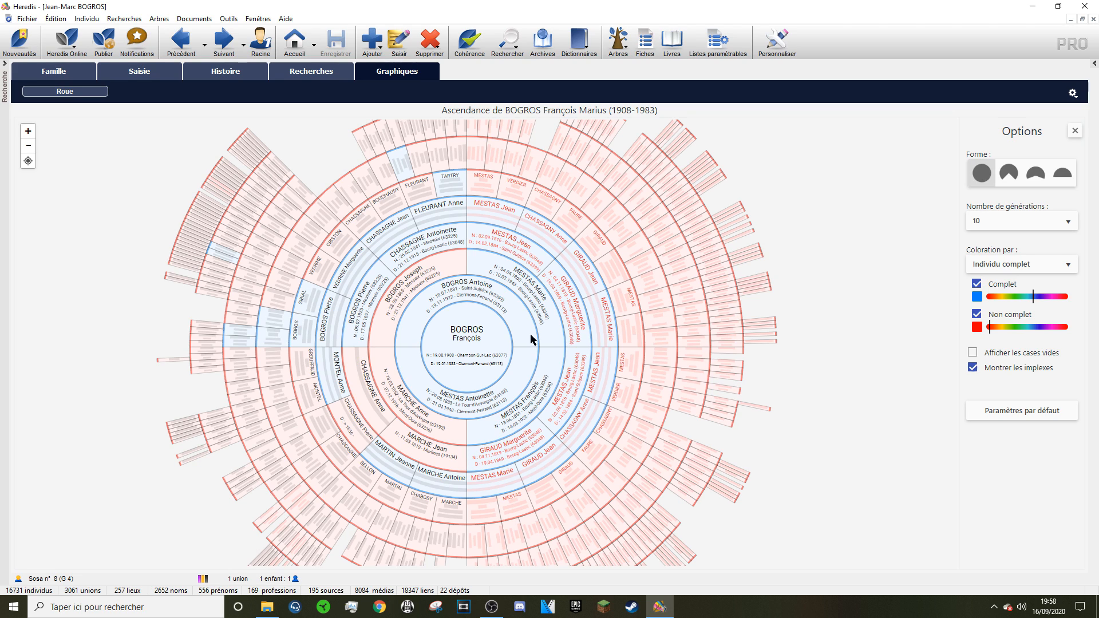
click(972, 368)
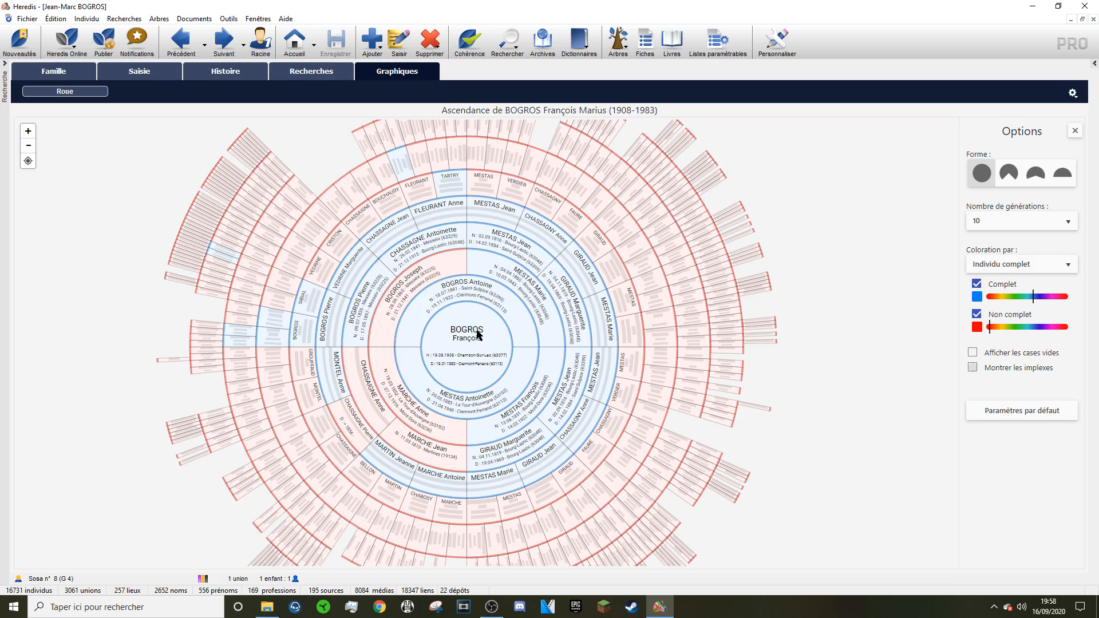
Highlight all occurrences of a fifth-generation ancestor on the paternal side of the wheel, and remove the highlighting
scroll(462, 334, up, 1)
scroll(462, 333, up, 1)
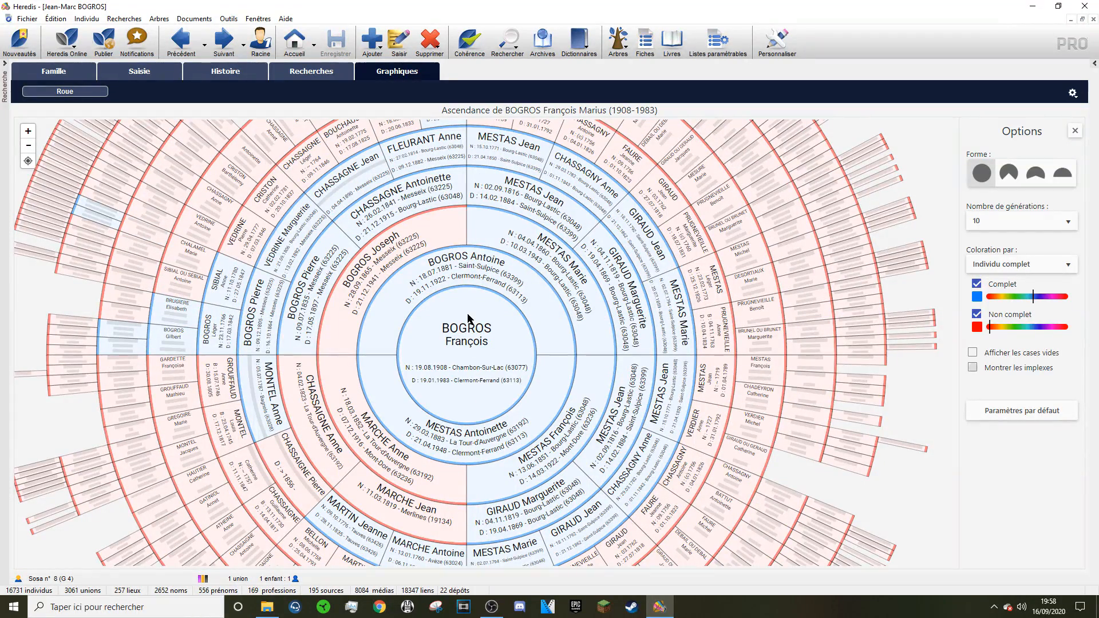
scroll(473, 316, down, 1)
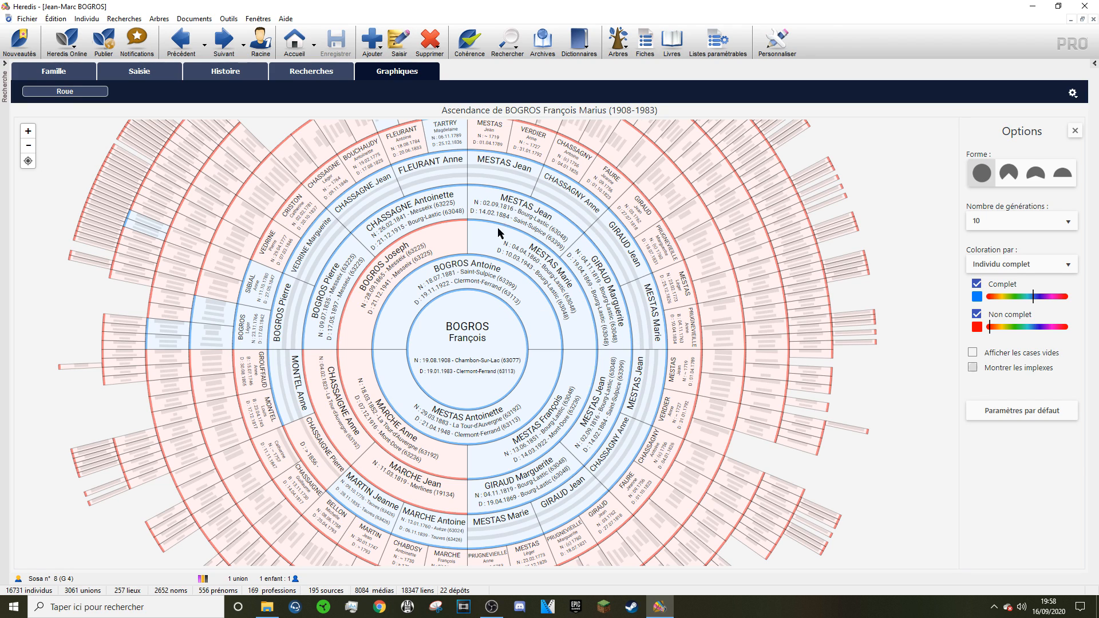
scroll(496, 243, up, 1)
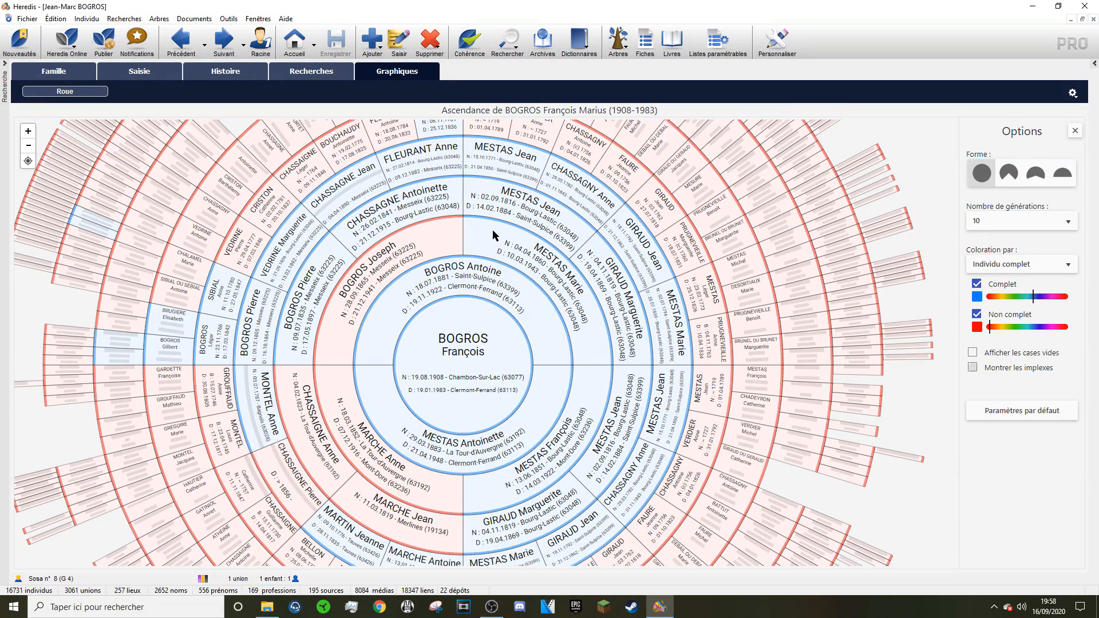
right_click(488, 155)
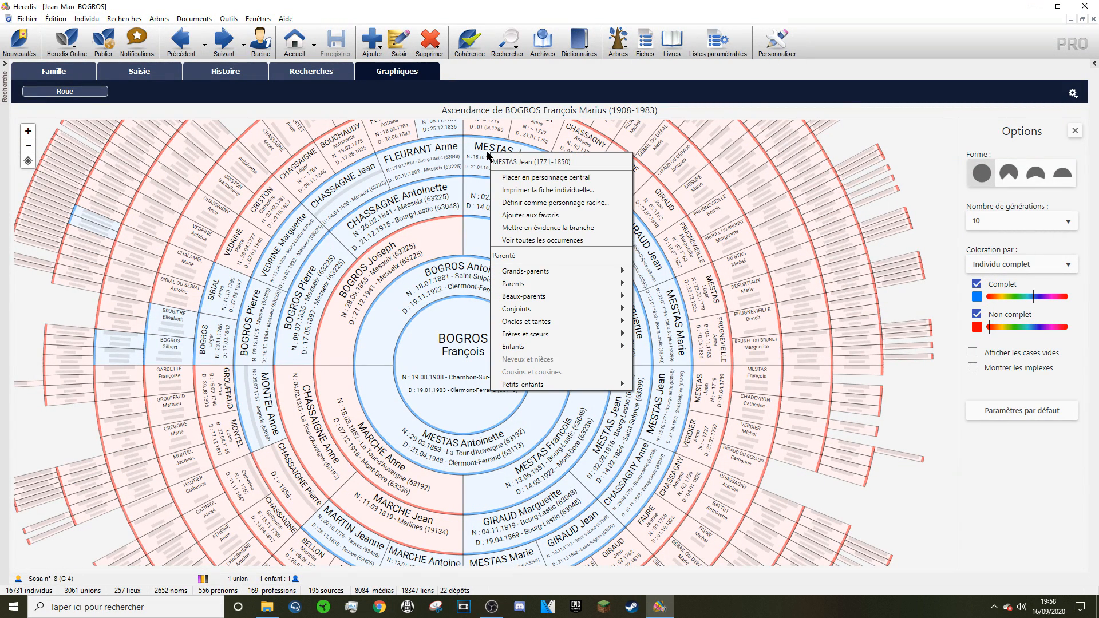
click(531, 243)
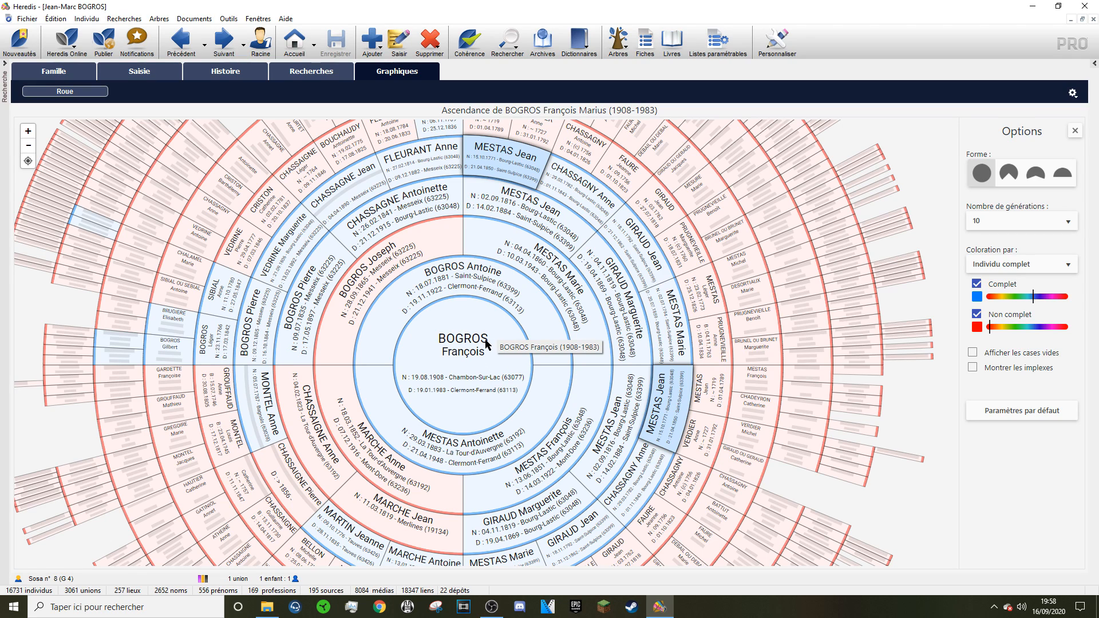
right_click(506, 163)
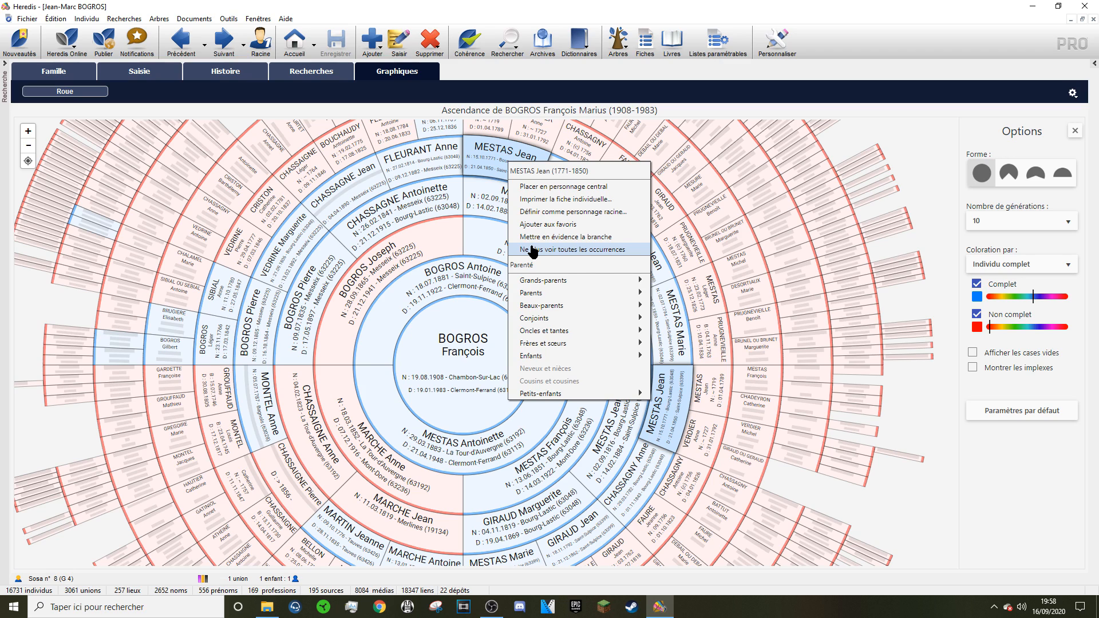
click(533, 250)
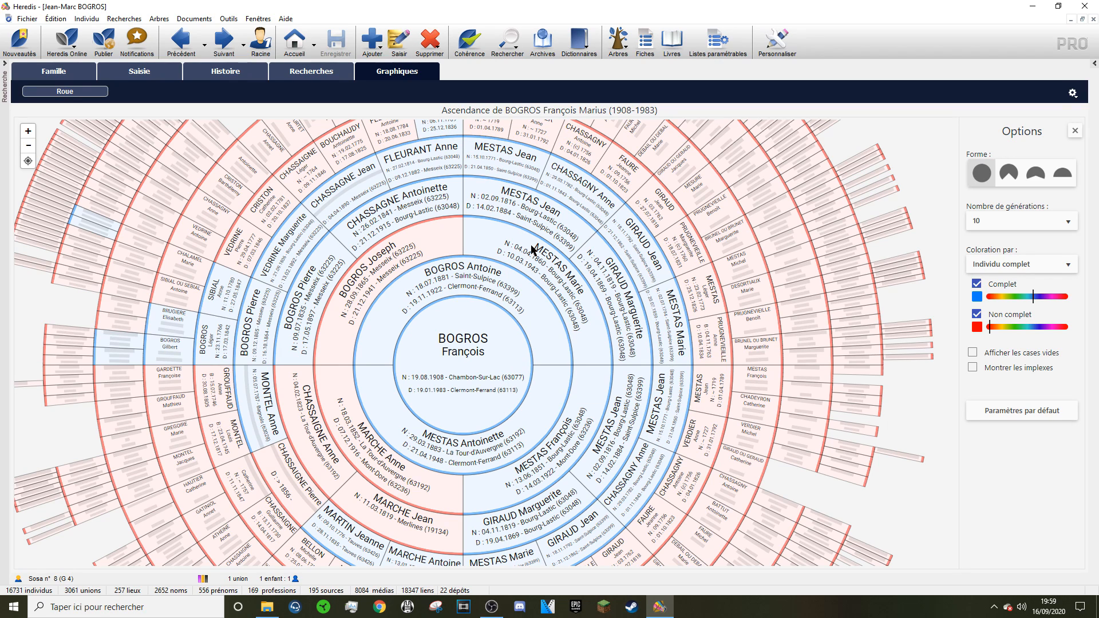
Set the wheel chart's colouring back to Génération
click(989, 264)
click(994, 290)
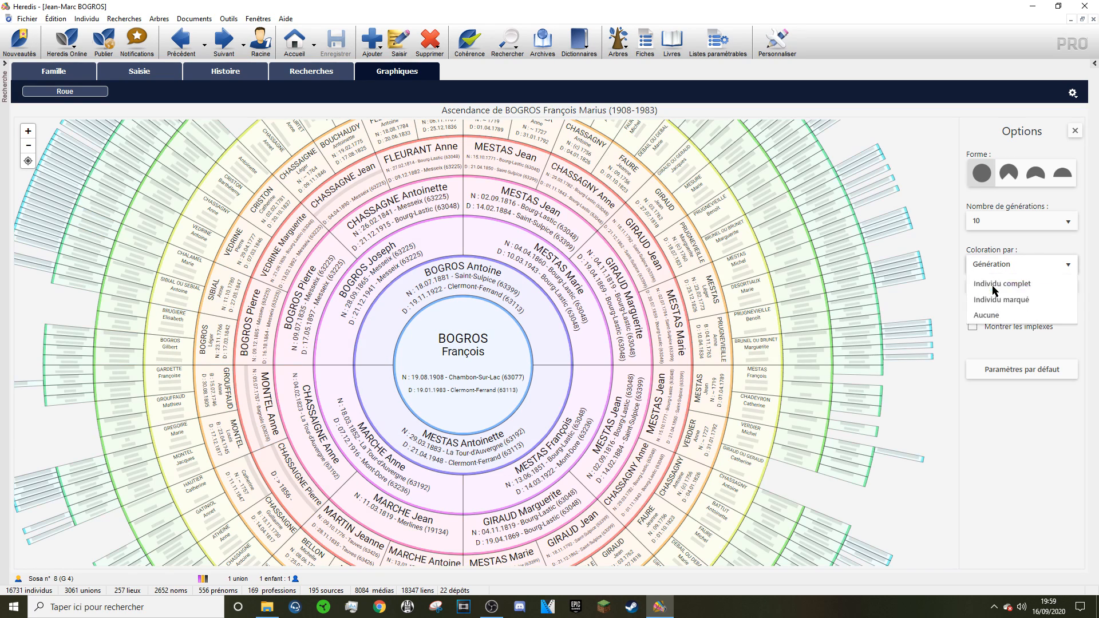
scroll(506, 274, down, 1)
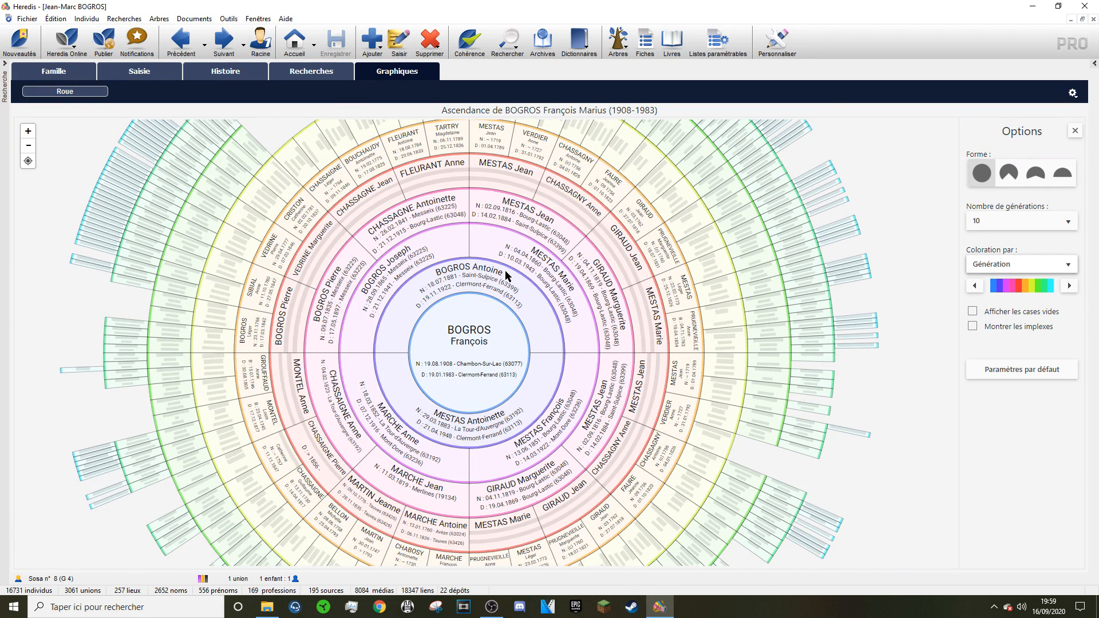
scroll(506, 275, down, 1)
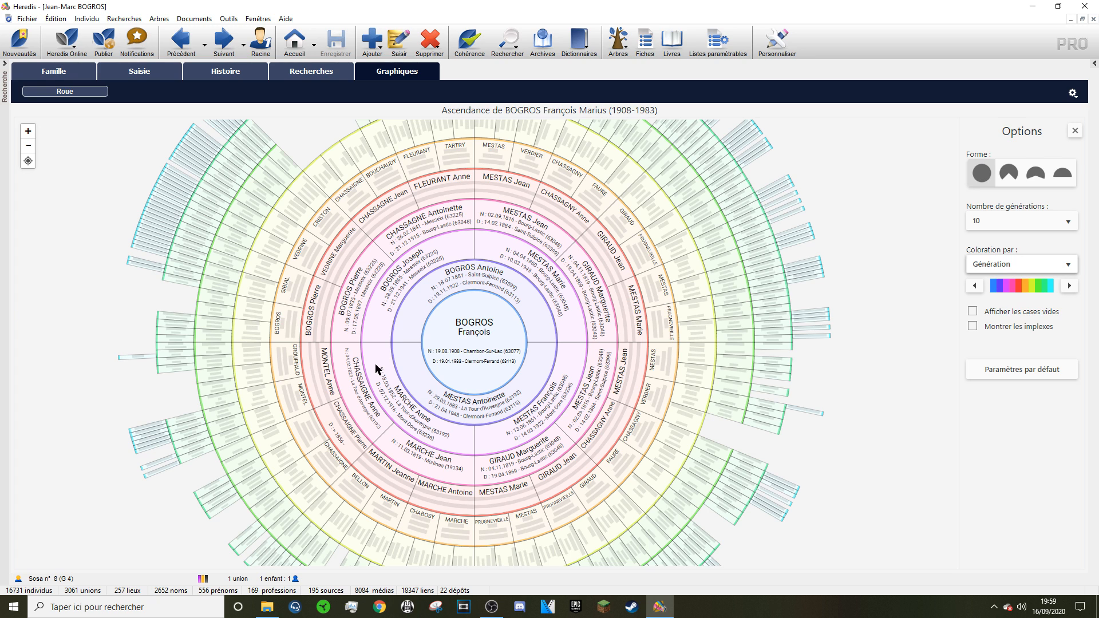
Highlight the branch of the central individual's paternal great-grandfather in the wheel and examine its ancestors up close
scroll(376, 368, up, 1)
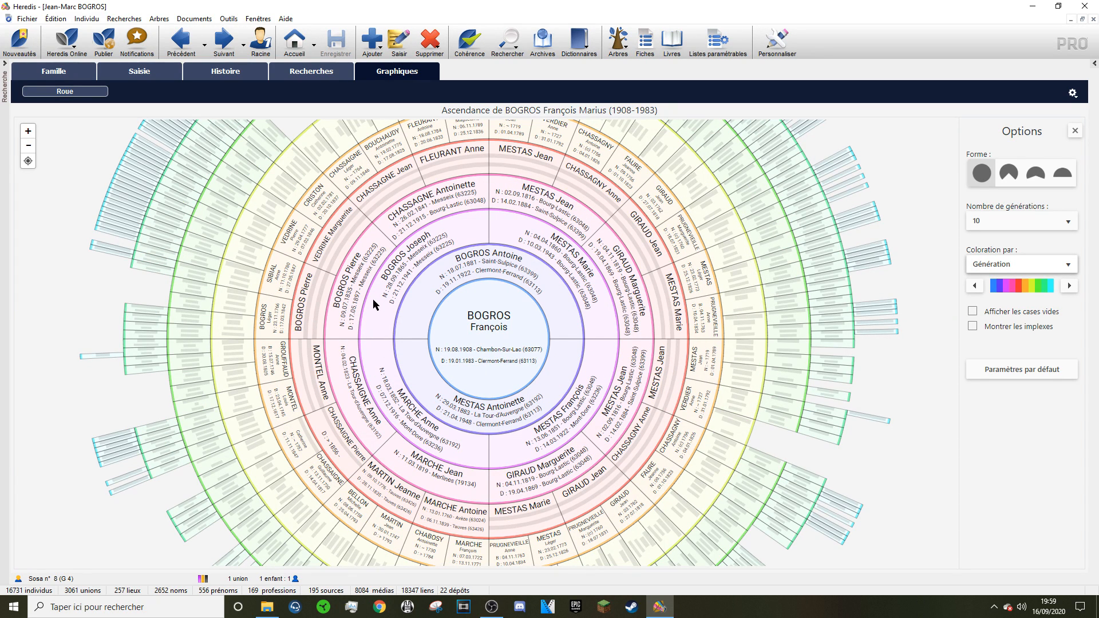
drag(373, 304, 480, 377)
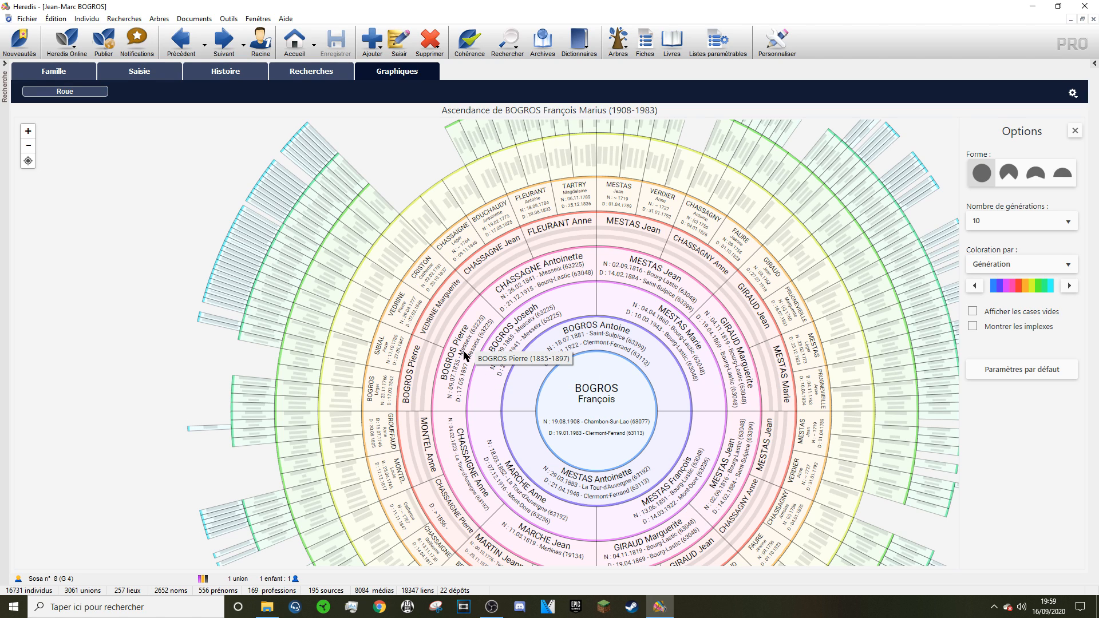
right_click(465, 352)
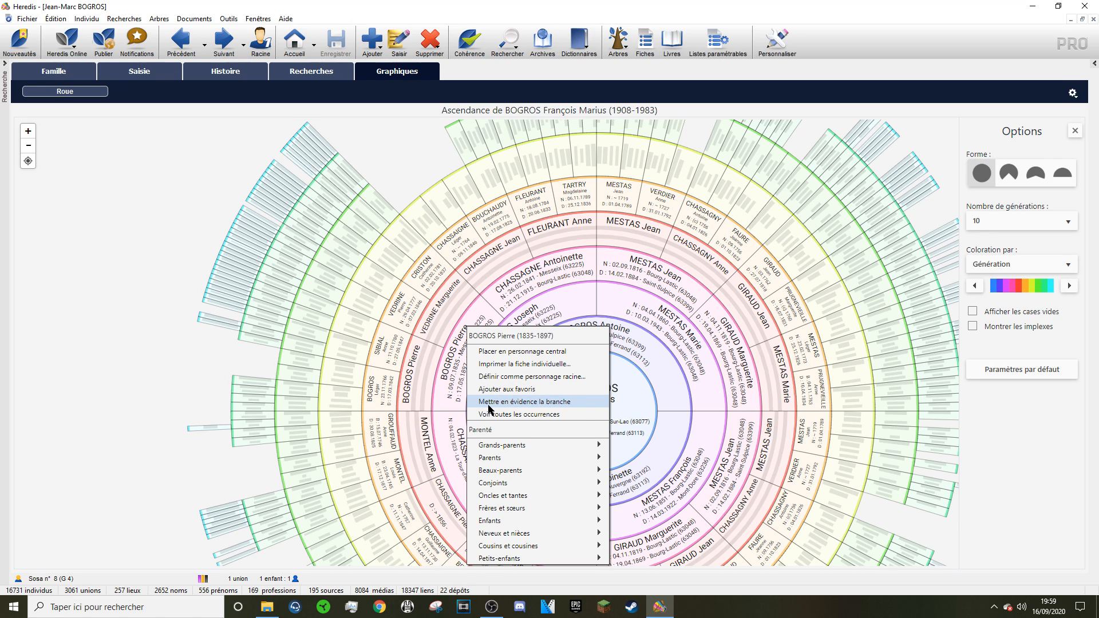
click(487, 405)
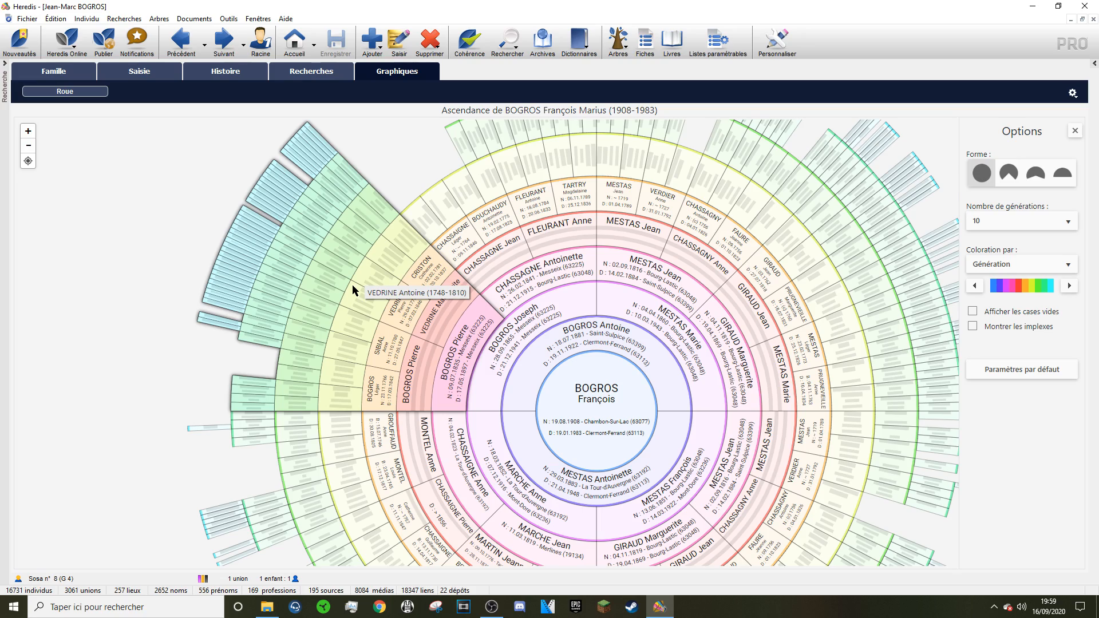
scroll(352, 284, up, 3)
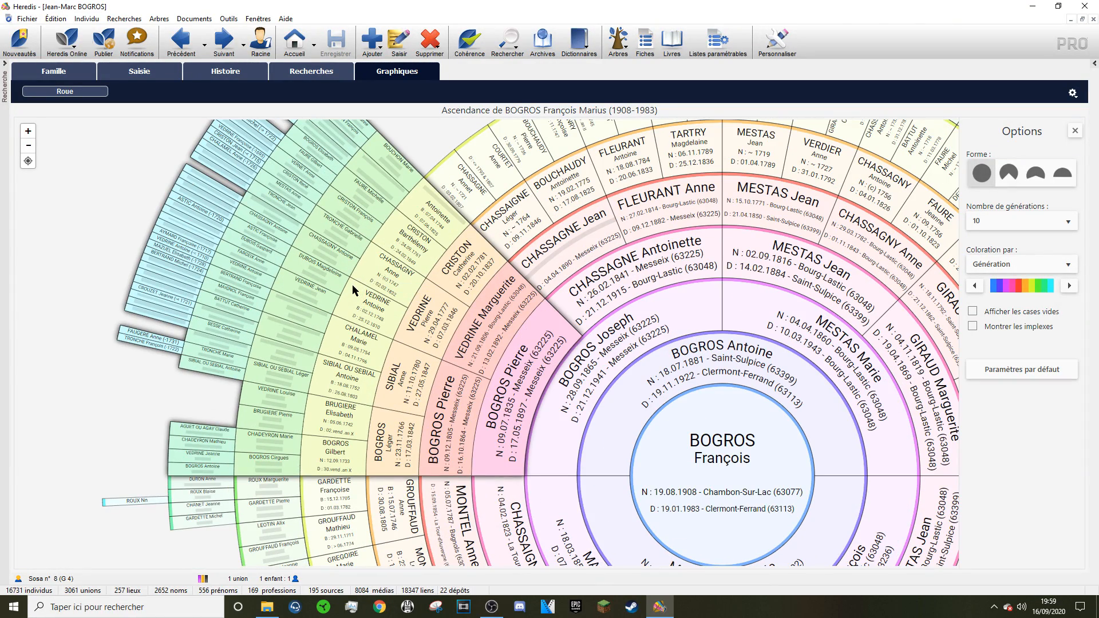
scroll(352, 284, up, 1)
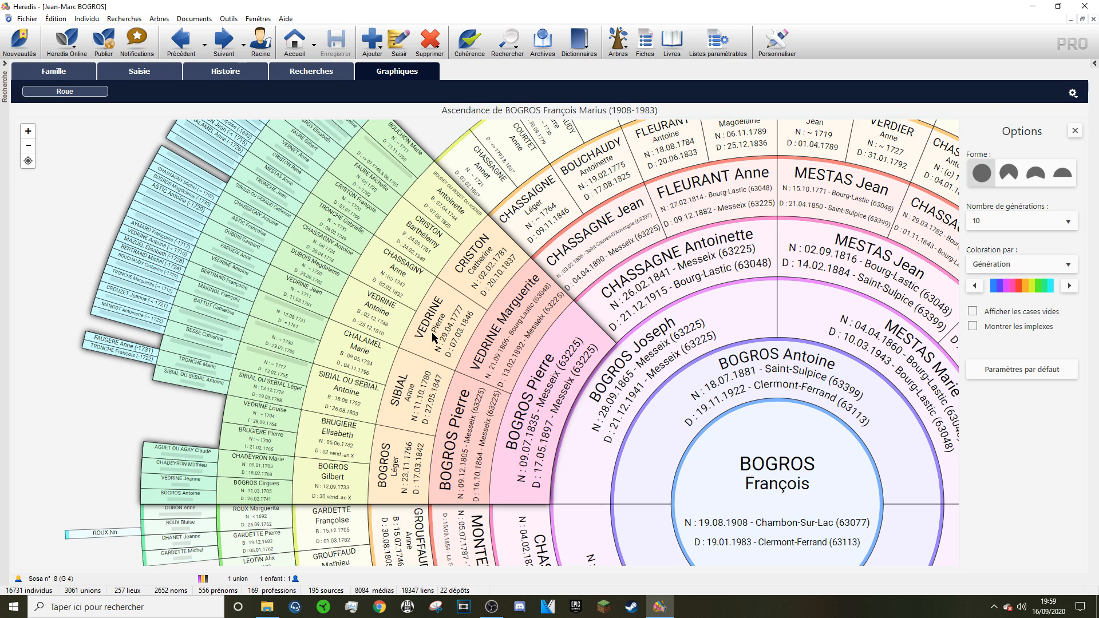
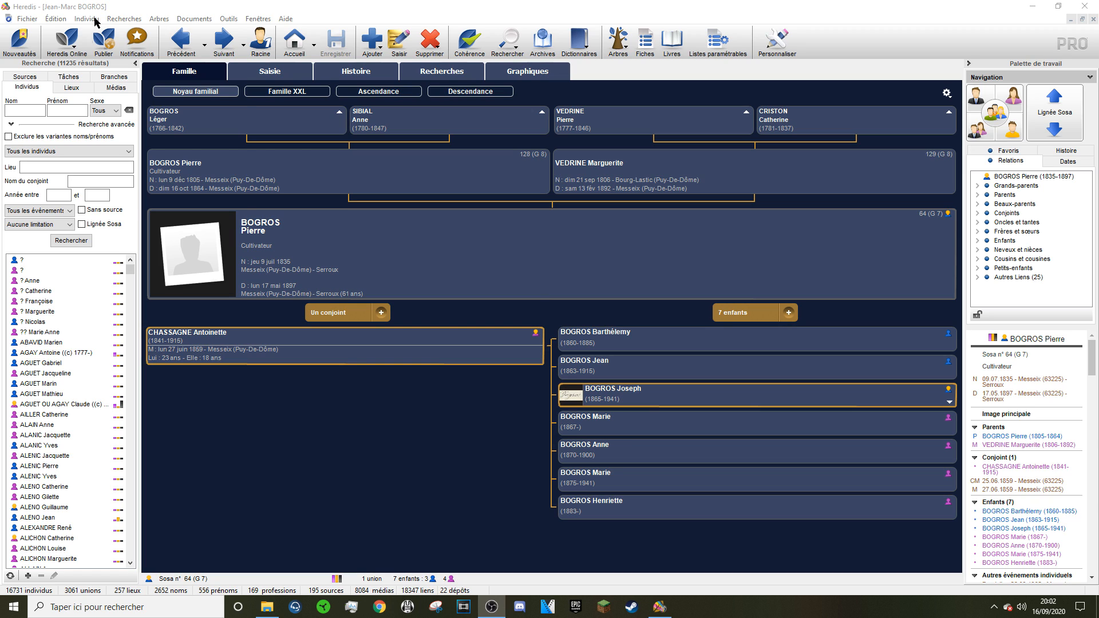
Swap the current individual's father and mother, applying the change to all his siblings
click(96, 23)
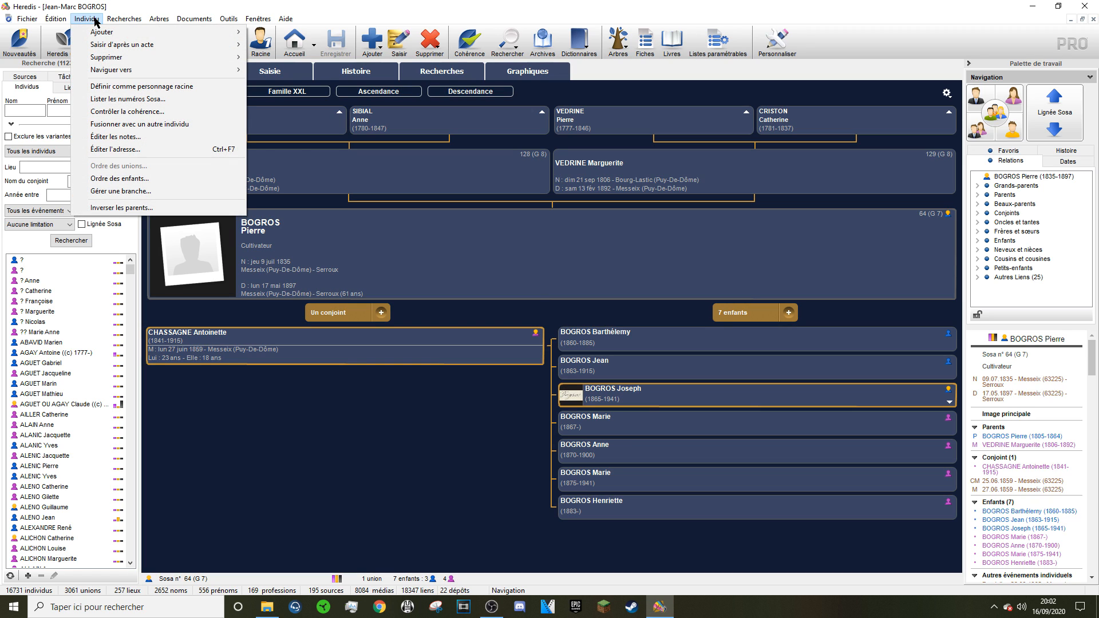
click(121, 208)
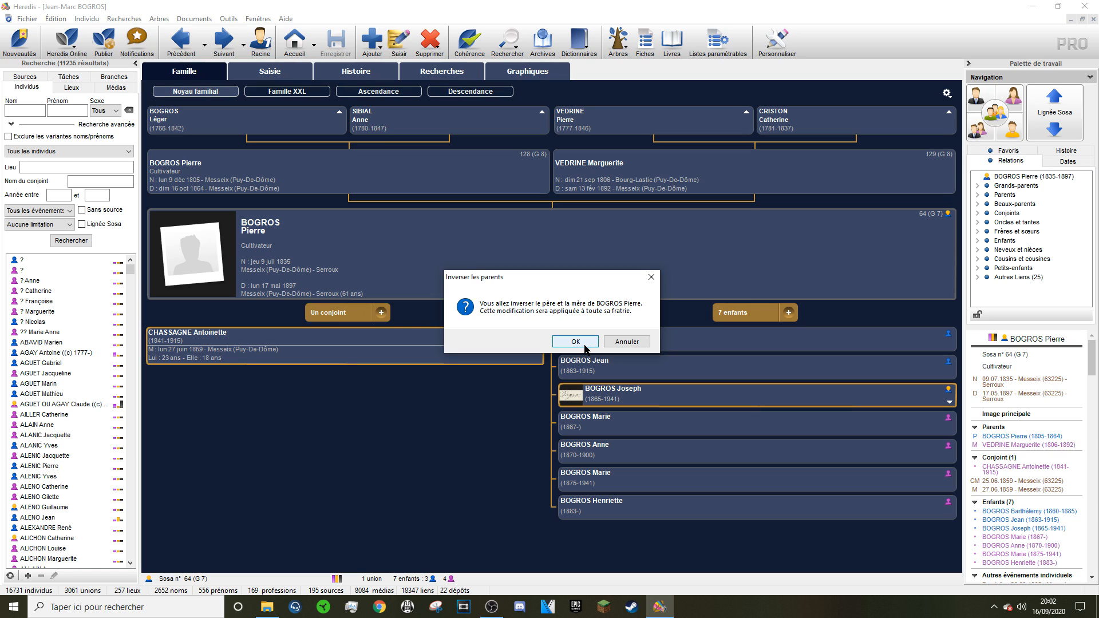
click(584, 344)
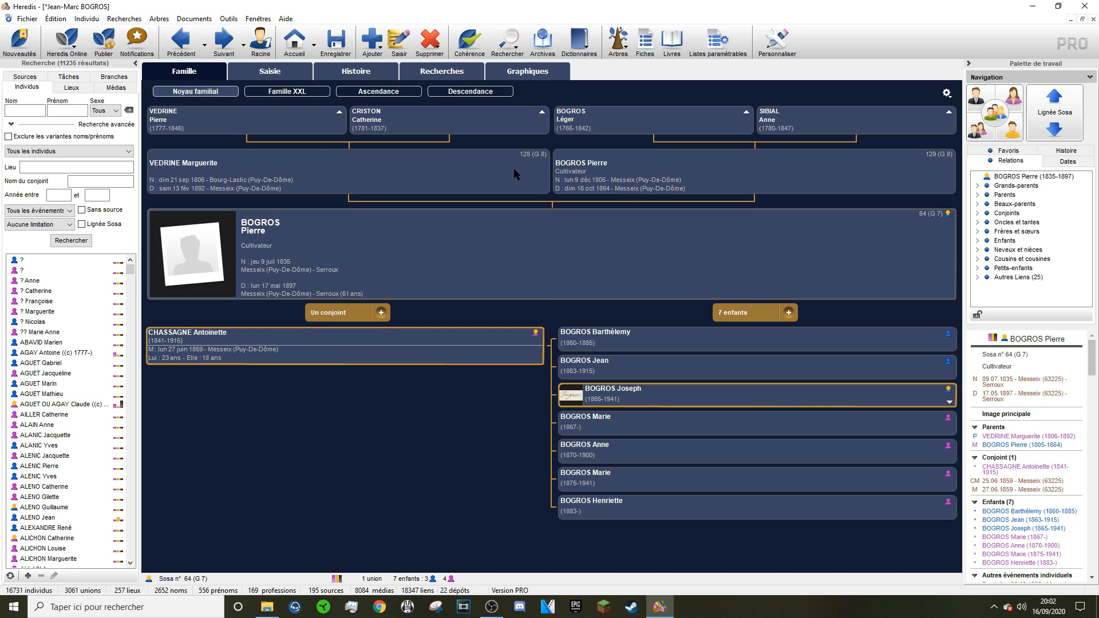
Reverse the parent swap so the current individual's father and mother are back in their original places
click(88, 19)
click(129, 211)
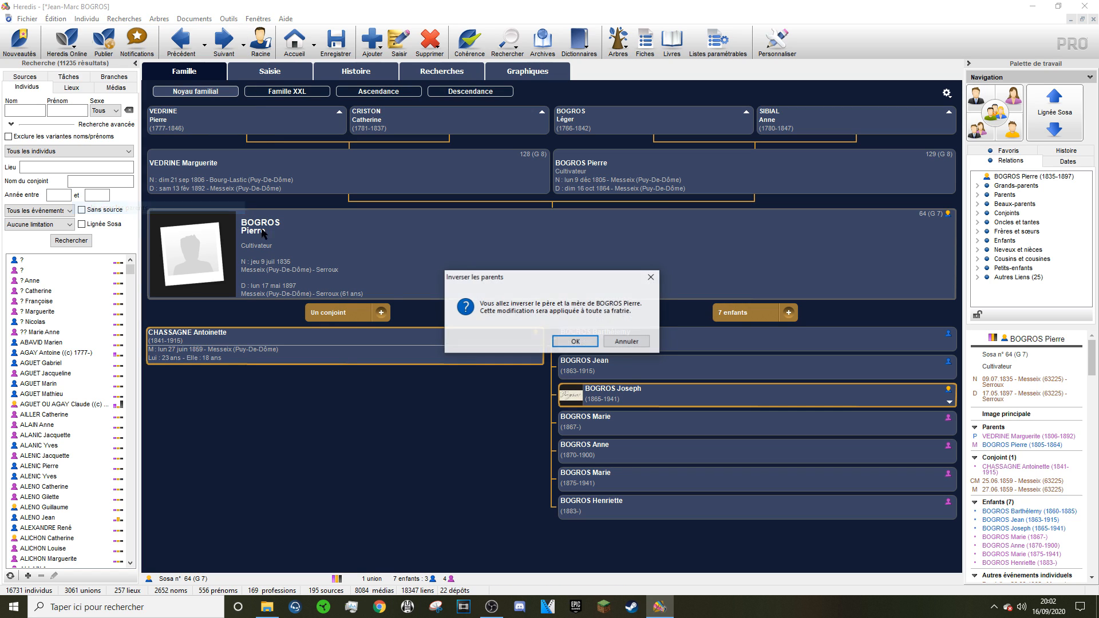
click(576, 341)
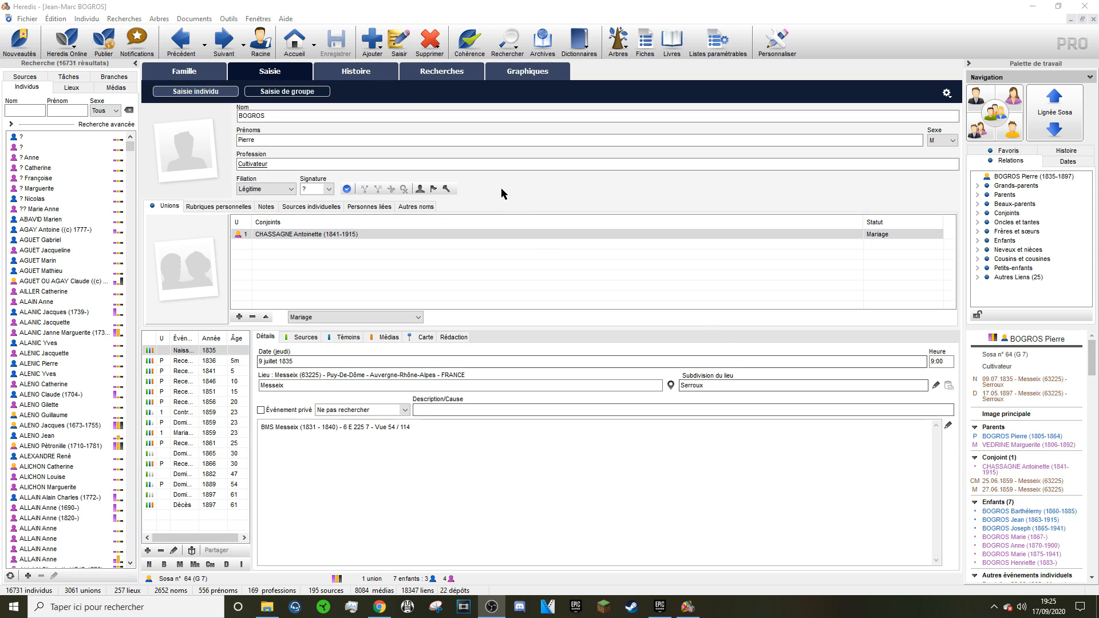
Start an entry from a death record and fill in the deceased's first name, surname and age of 35
click(394, 49)
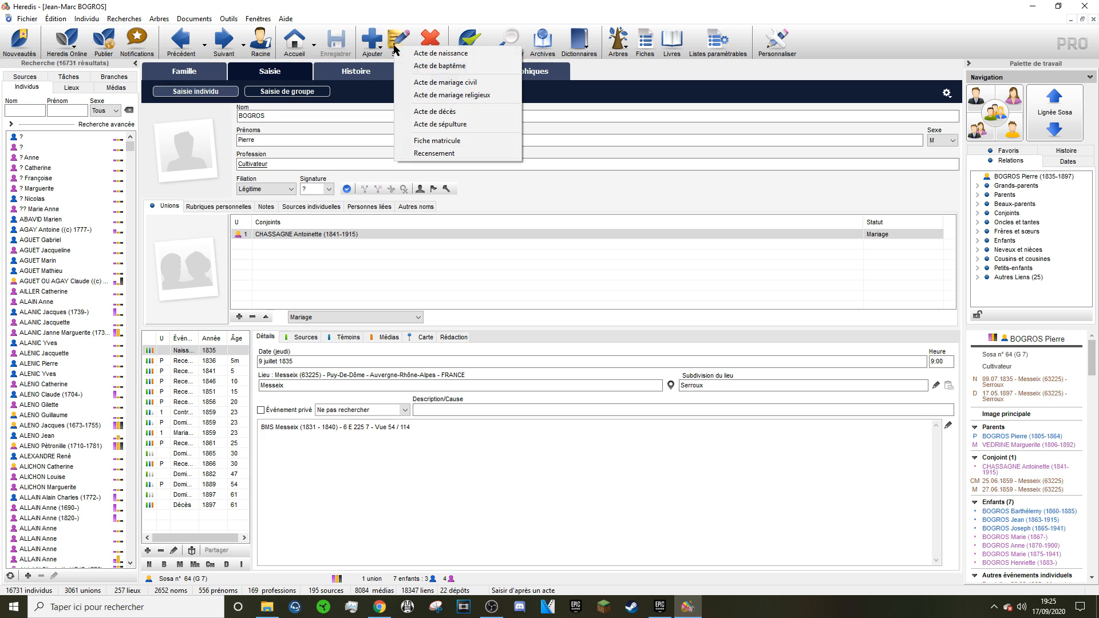
click(425, 112)
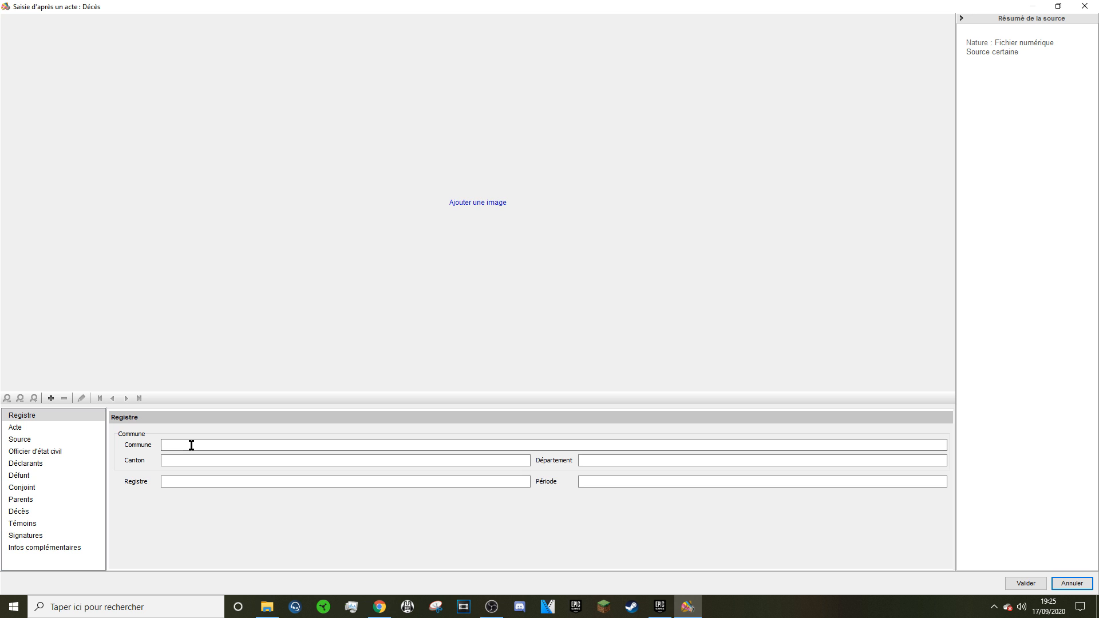
click(33, 475)
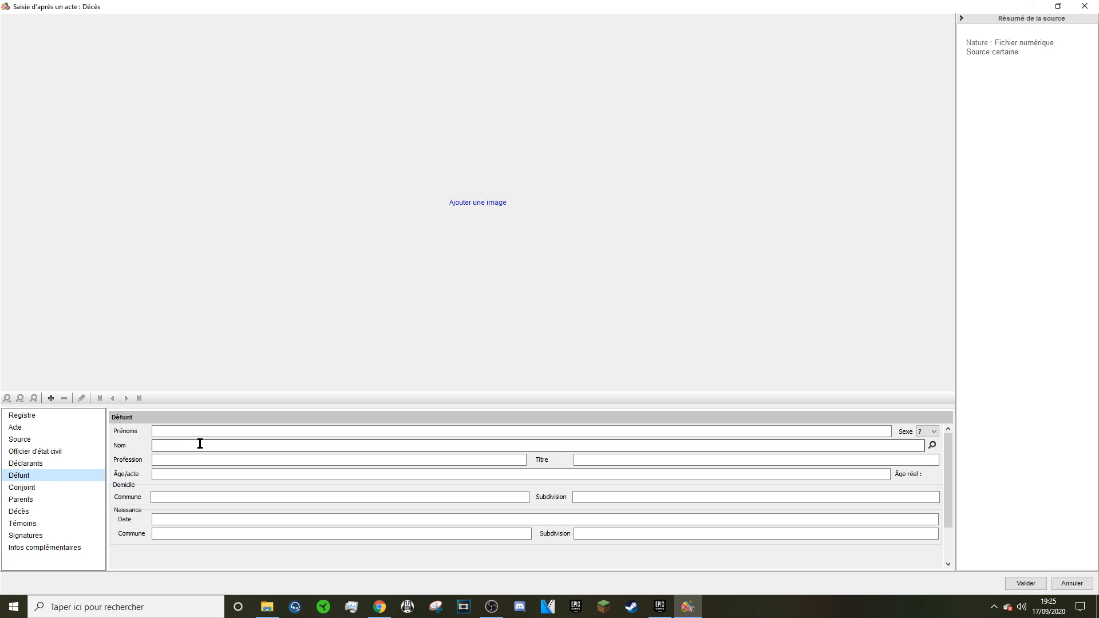
text(Puie)
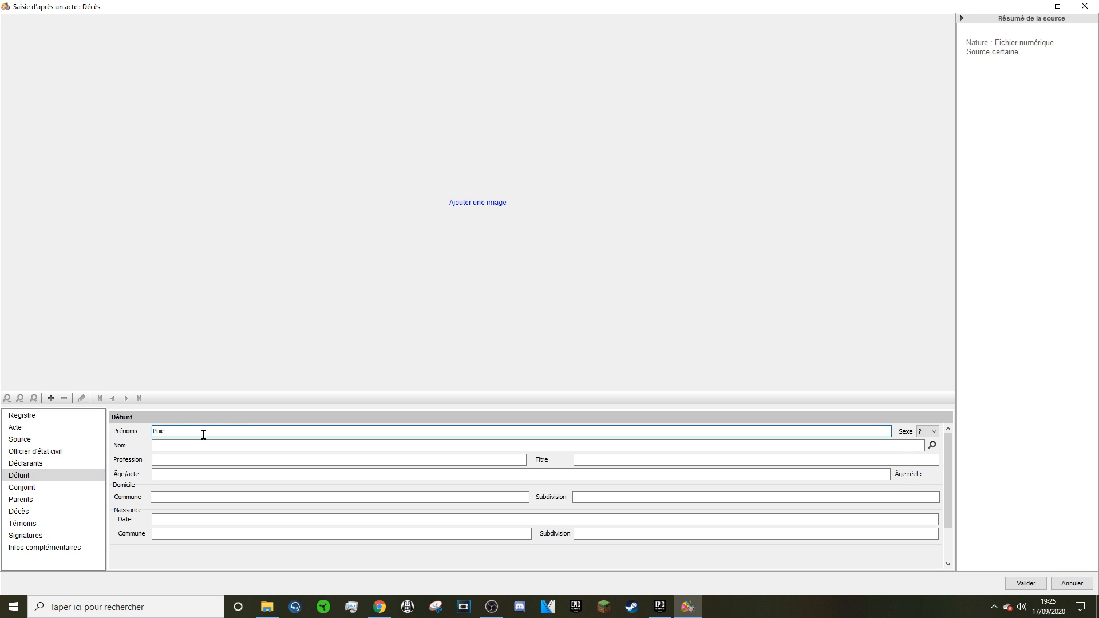
key(BackSpace)
key(BackSpace)
text(ierre)
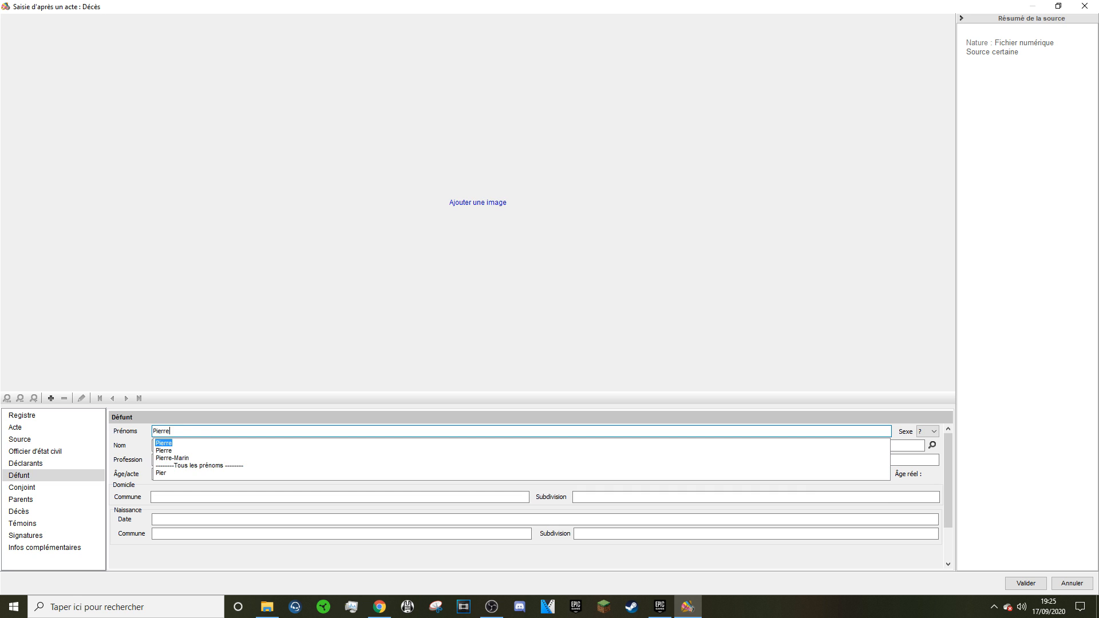
key(Tab)
text(BOGROS)
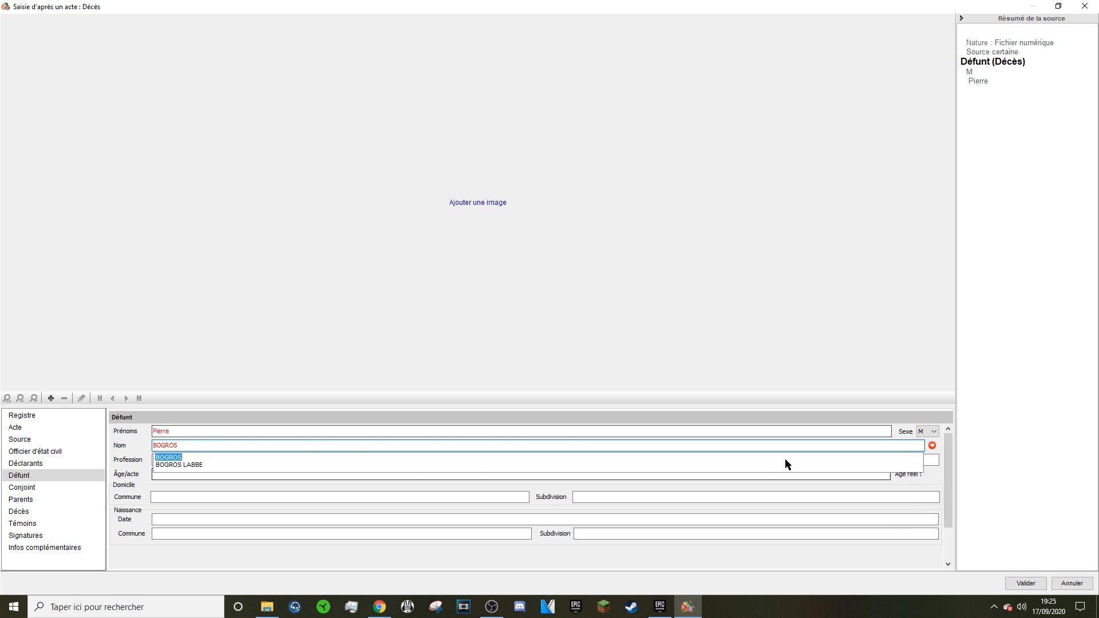
click(209, 497)
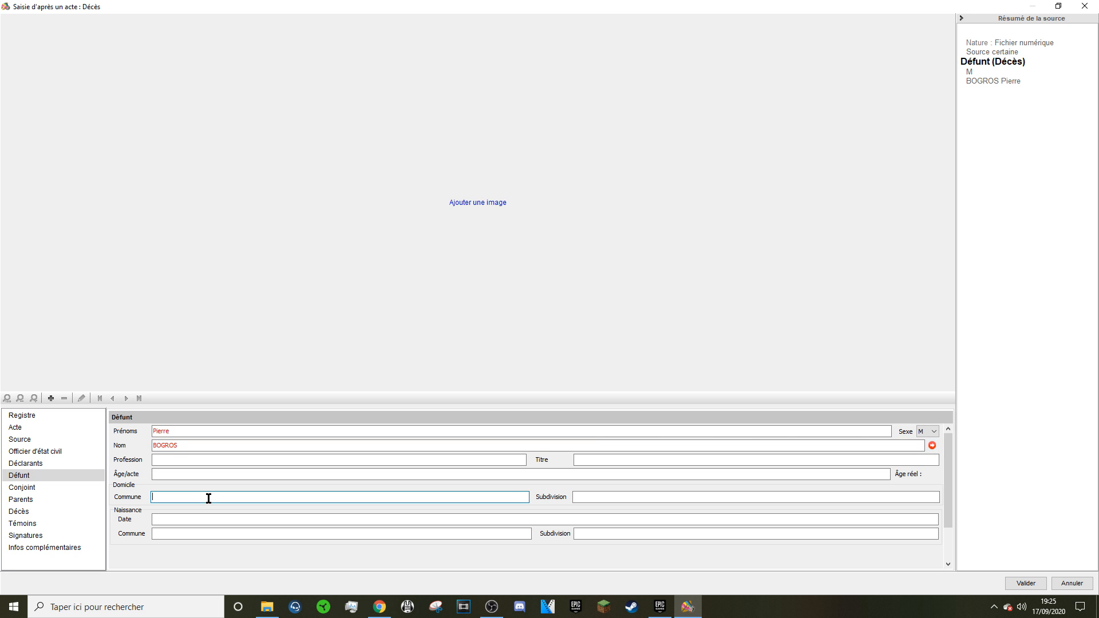
click(168, 476)
text(35)
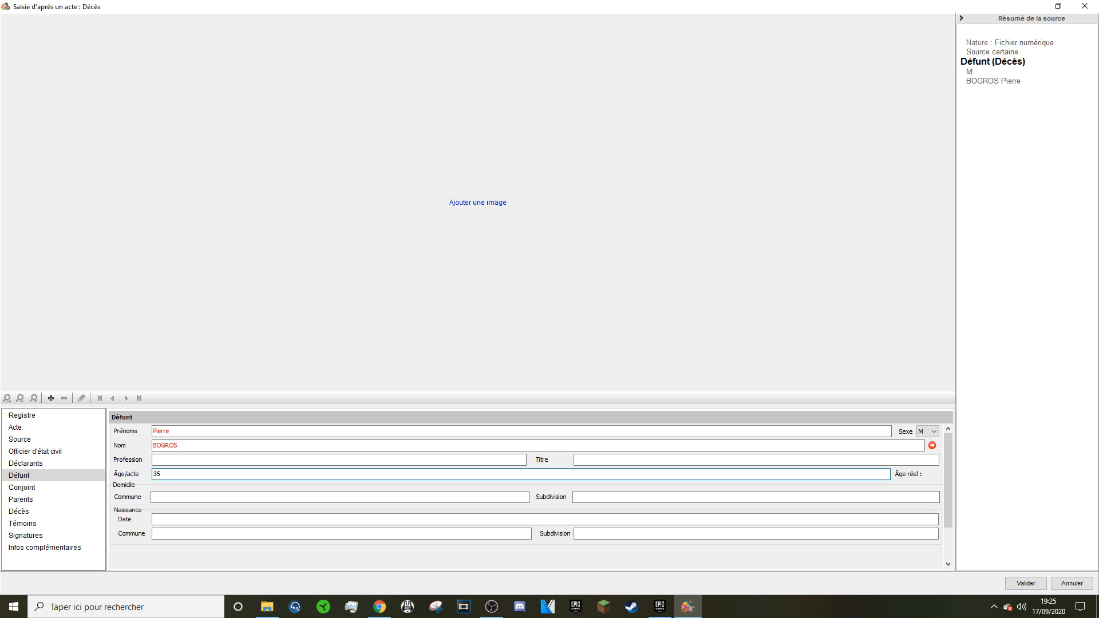
Enter the first name of the deceased's father, keep the family surname and set his presence to Présent
click(184, 433)
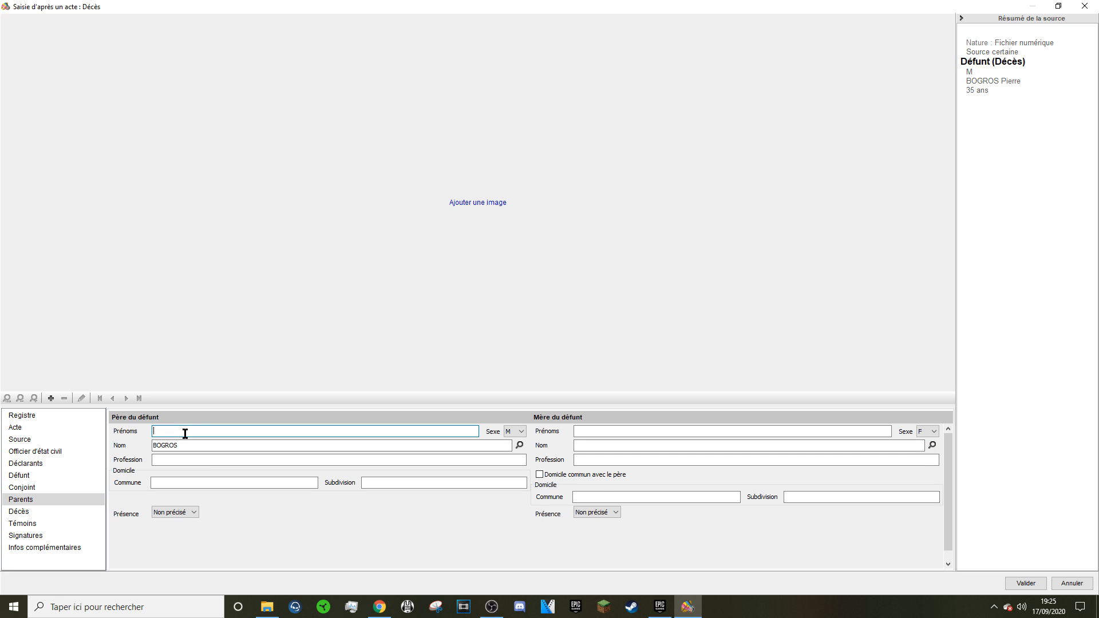
text(Léger)
key(Tab)
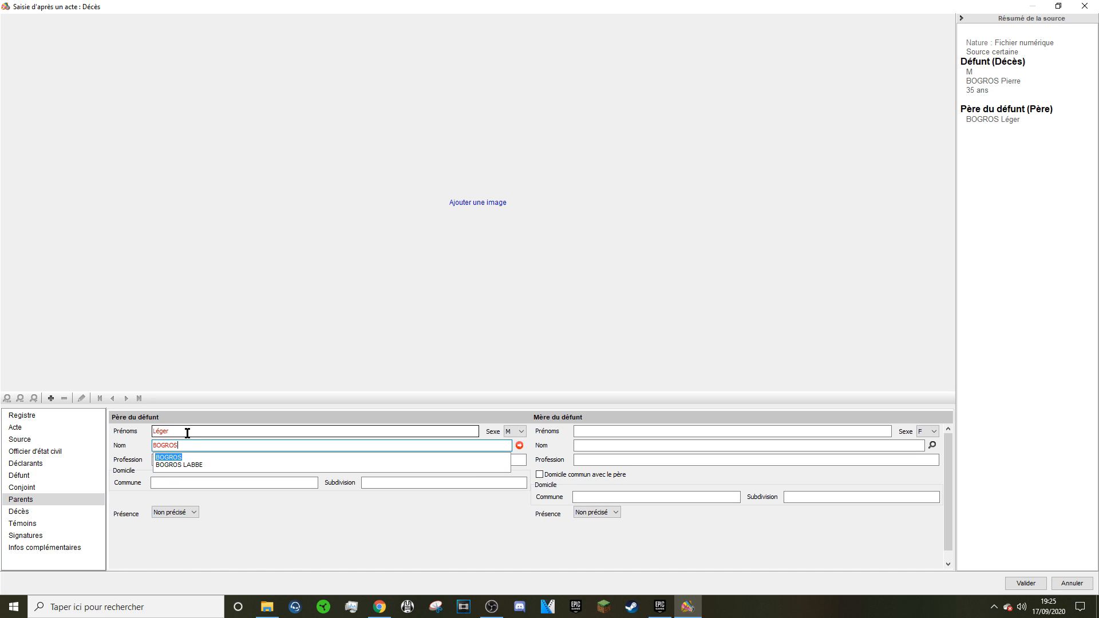
click(193, 513)
click(172, 530)
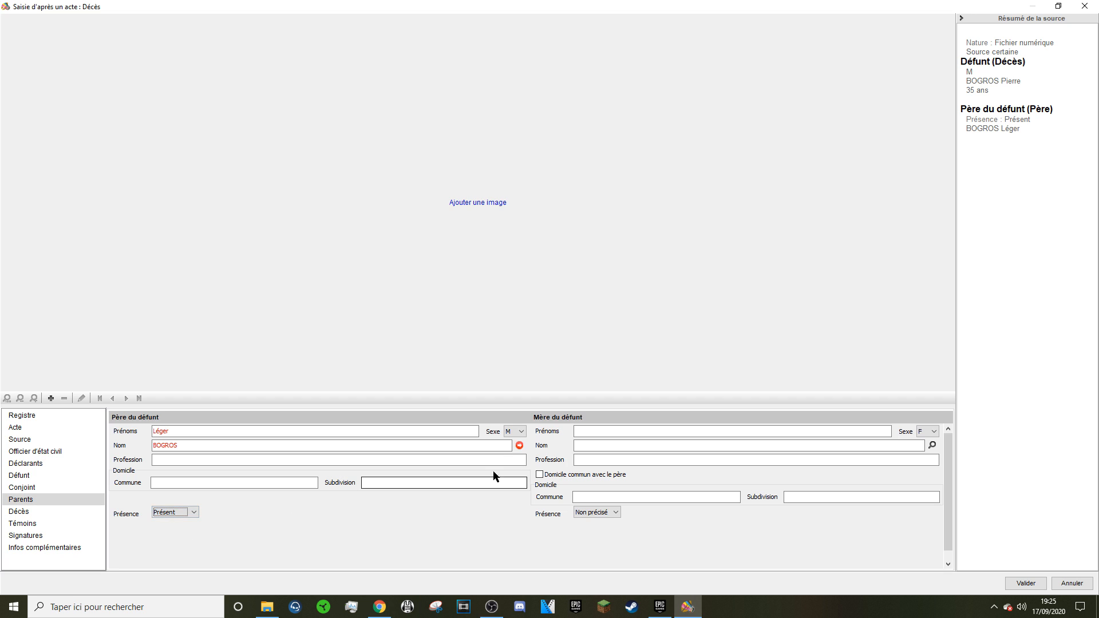
Enter the first name and surname of the deceased's mother and set her presence to Présente
click(602, 430)
text(Marguerite)
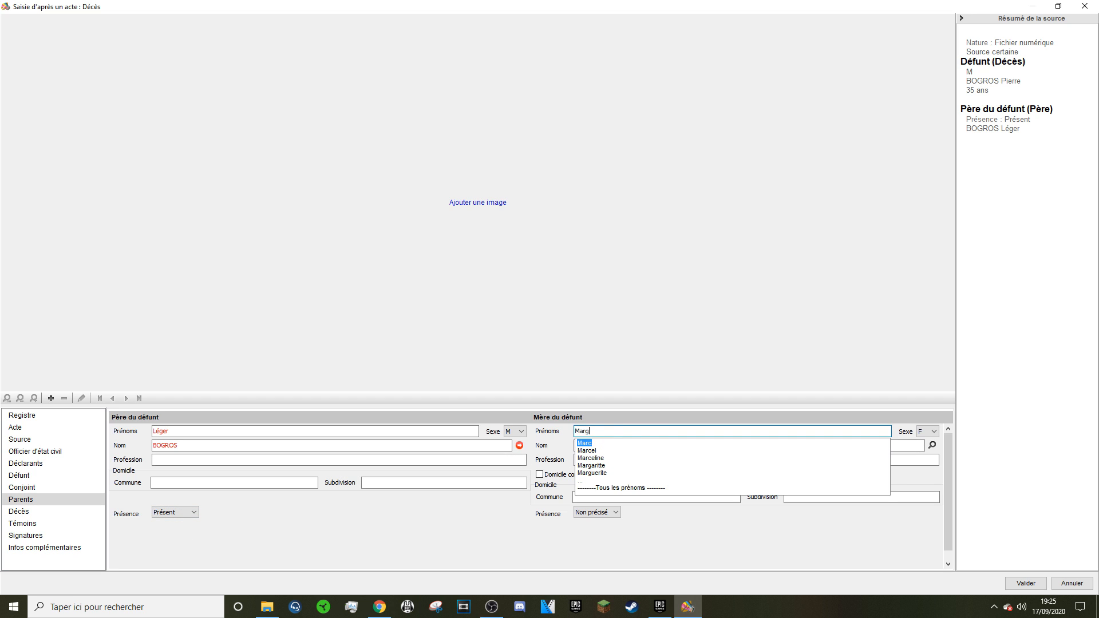
key(Tab)
text(VEDRINE)
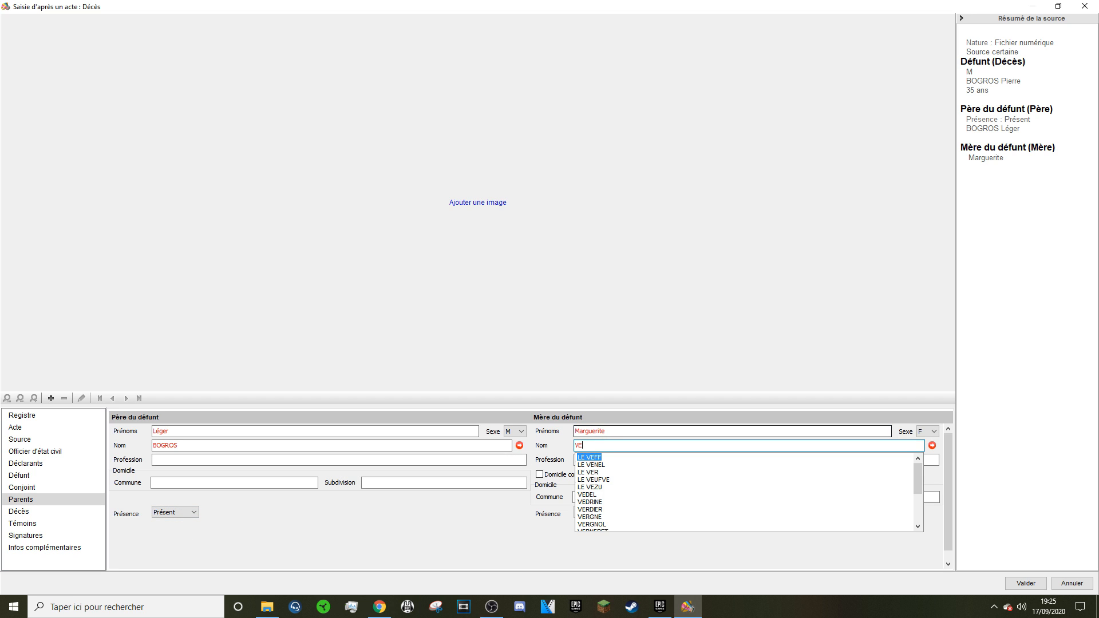
key(Tab)
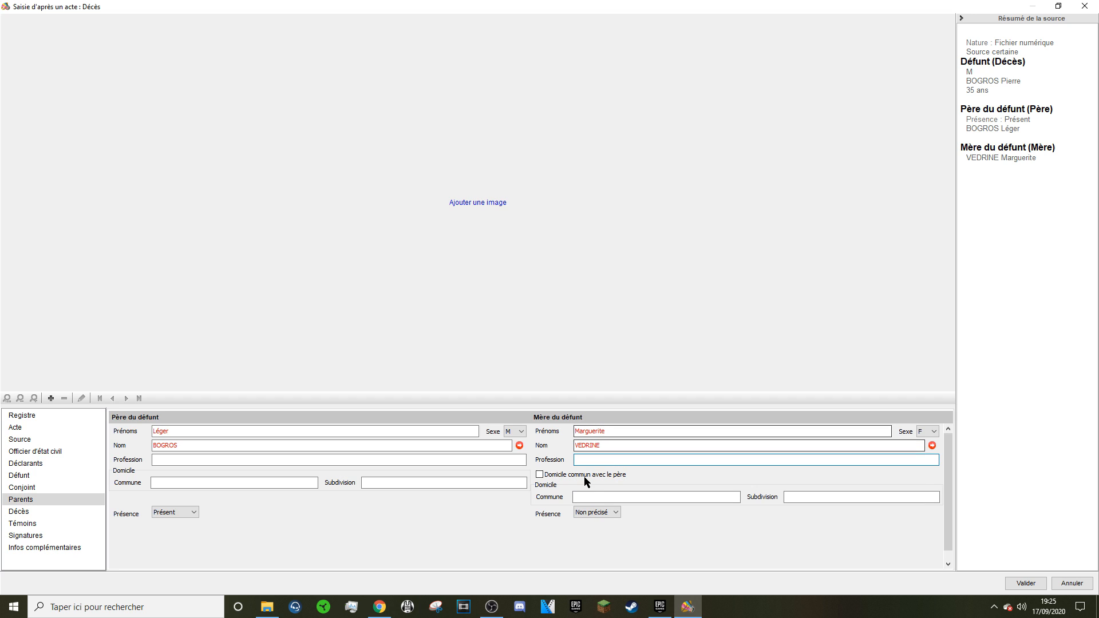
click(598, 517)
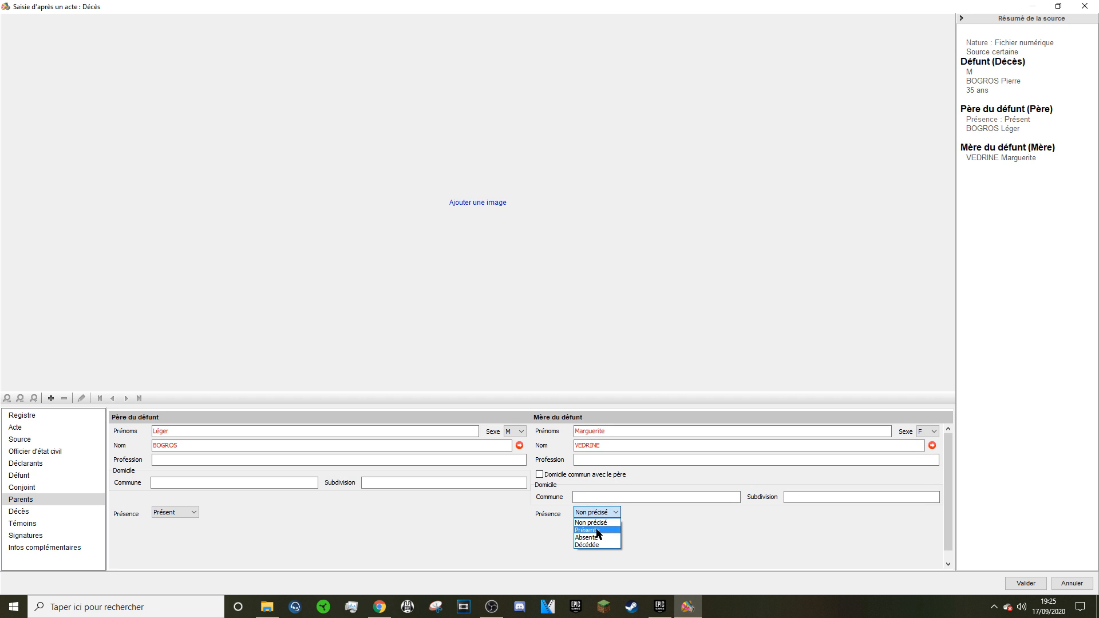
click(597, 529)
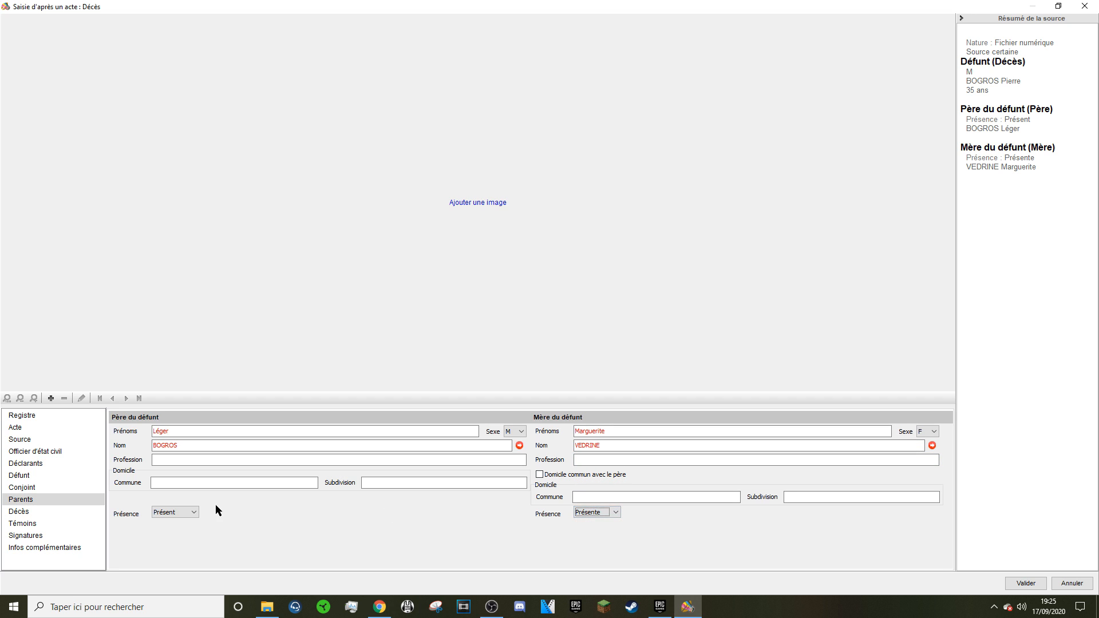
Enter the first name and surname of the deceased's spouse and set the spouse's presence to Présent
click(31, 489)
click(195, 431)
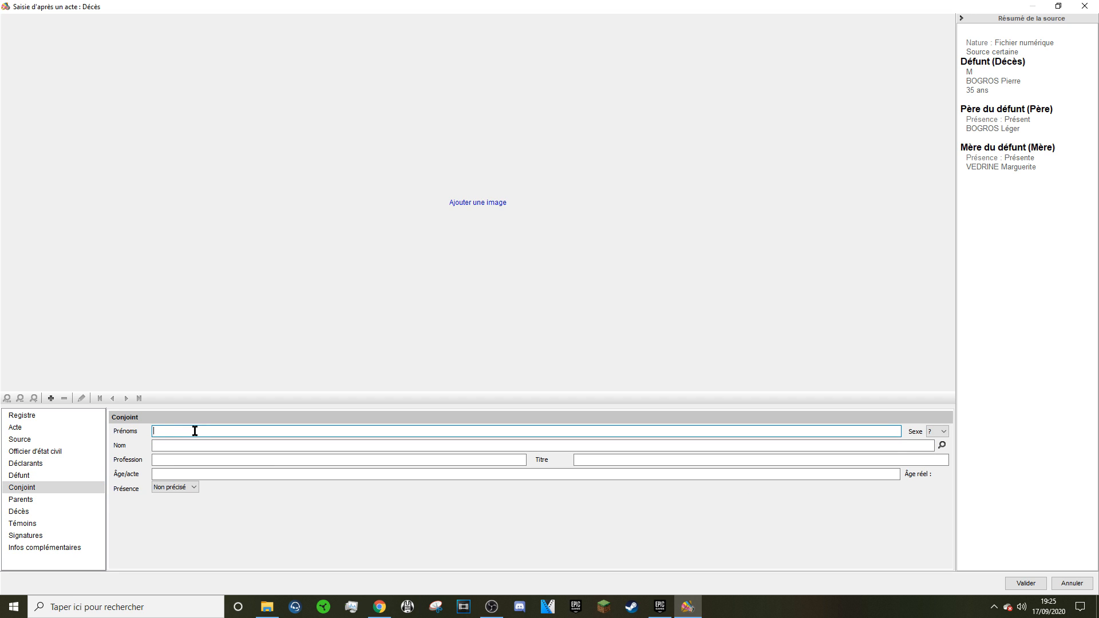
text(Jeanne)
key(Tab)
text(DURAND)
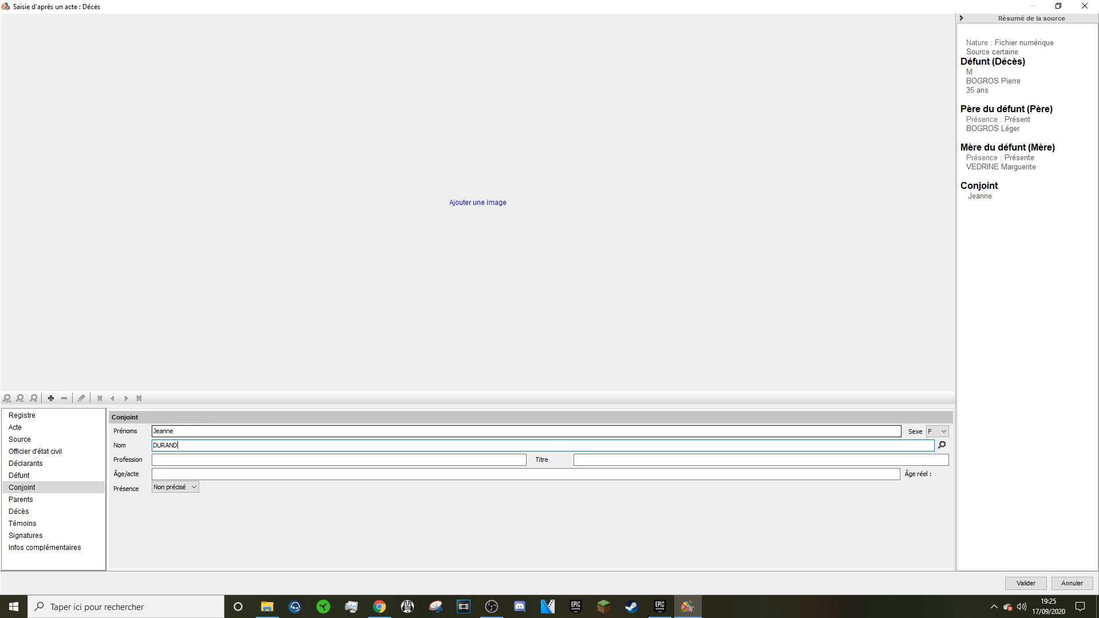
click(179, 488)
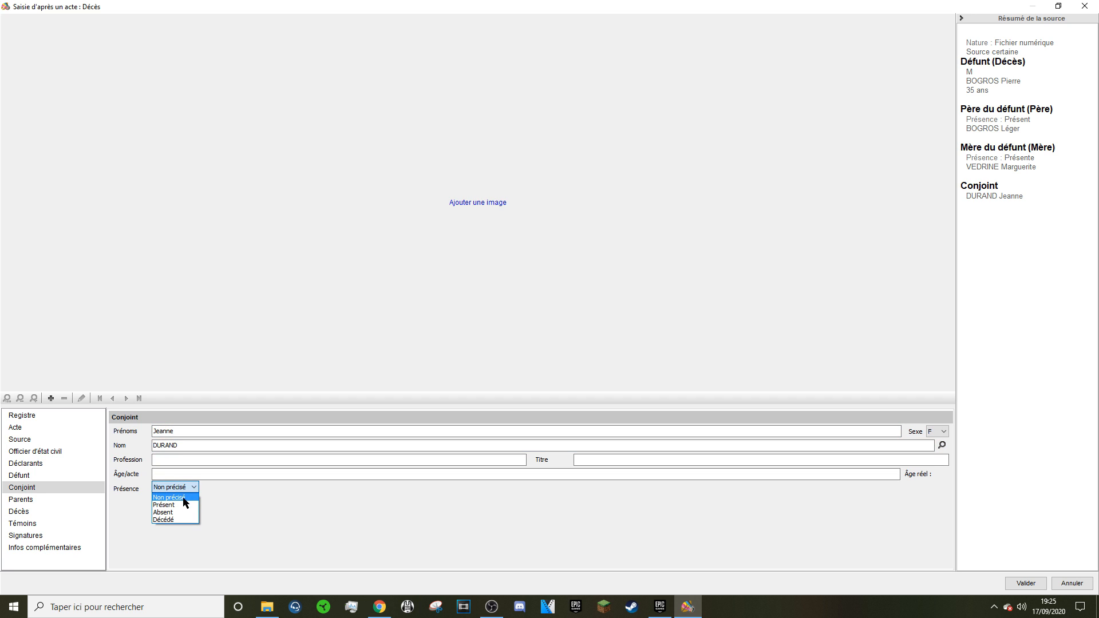
click(184, 504)
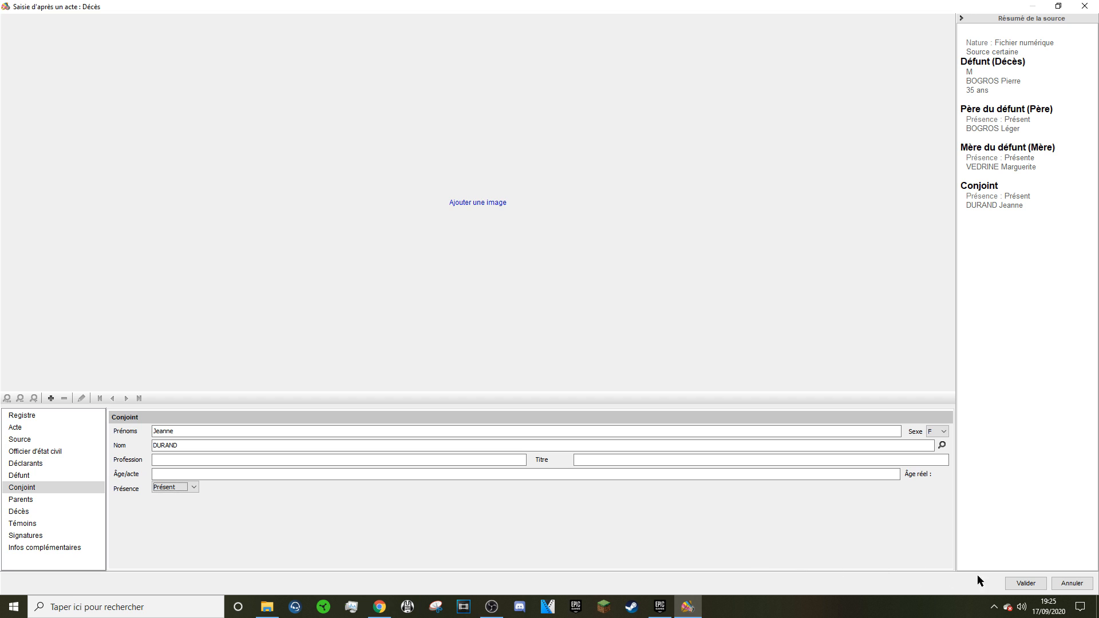
click(1019, 584)
Record the death date as 28 juin 1812 and the commune as Clermont-Ferrand
click(61, 511)
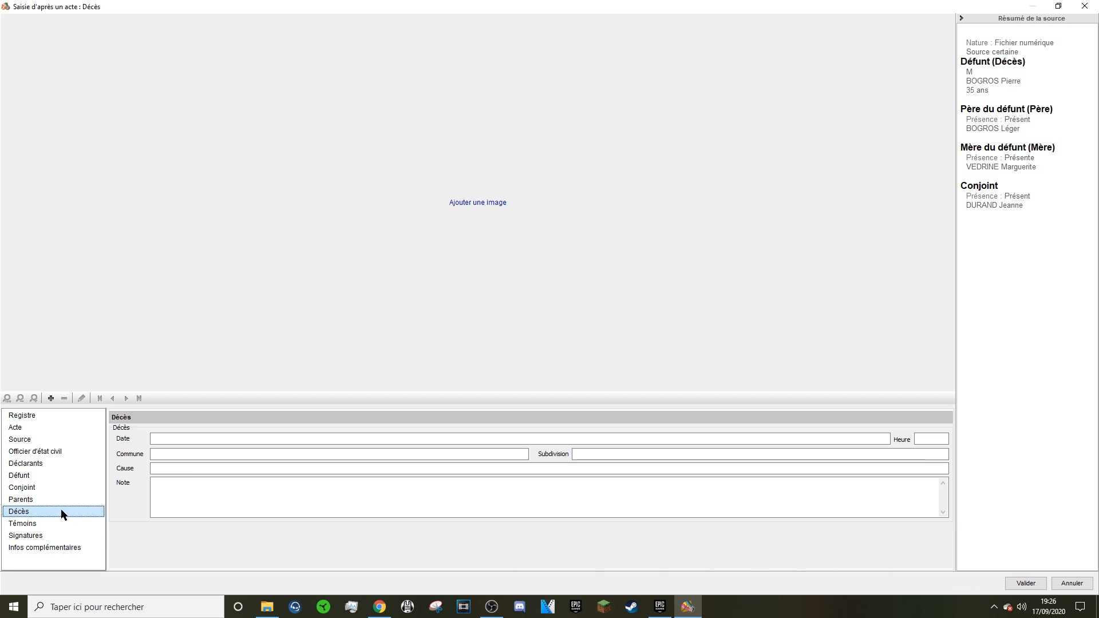
click(210, 439)
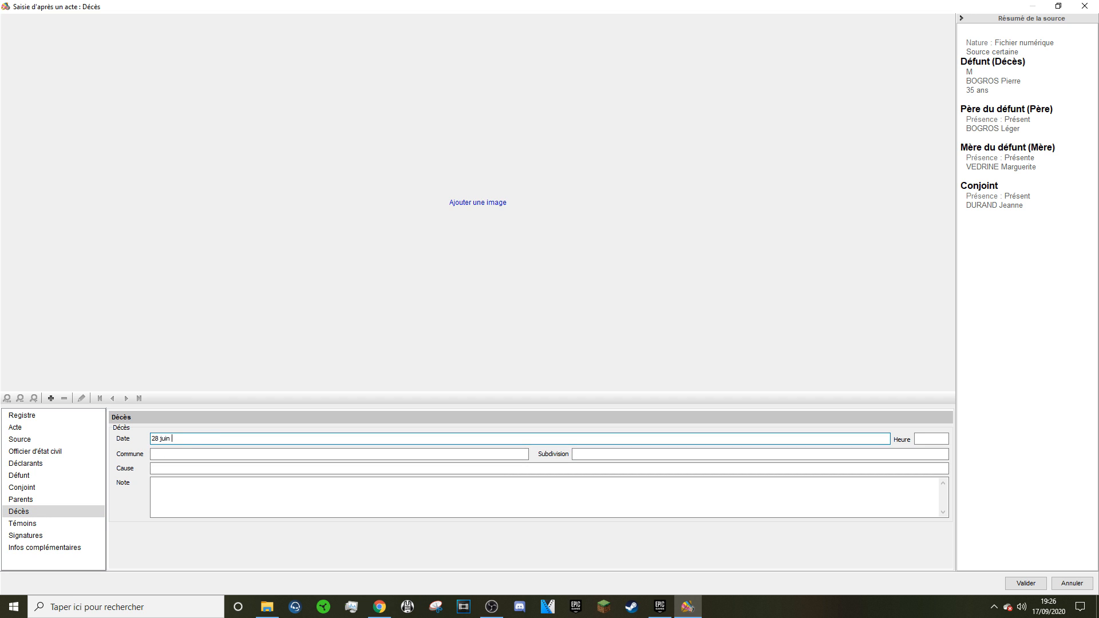
text(28 juin 1812)
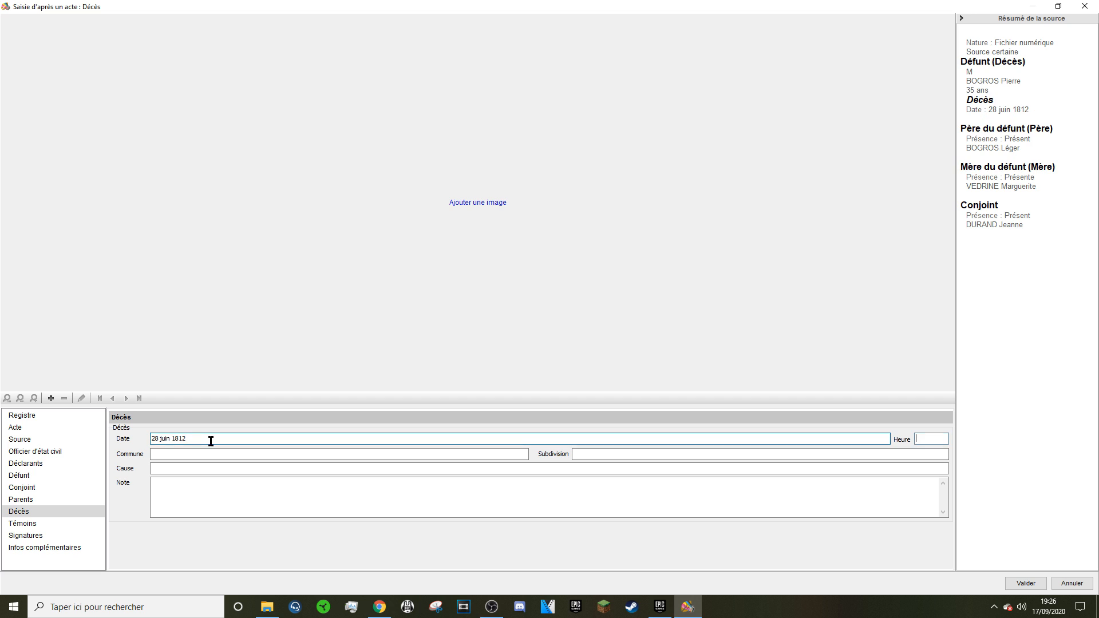
key(Tab)
key(Tab)
text(Clermont-Ferrand)
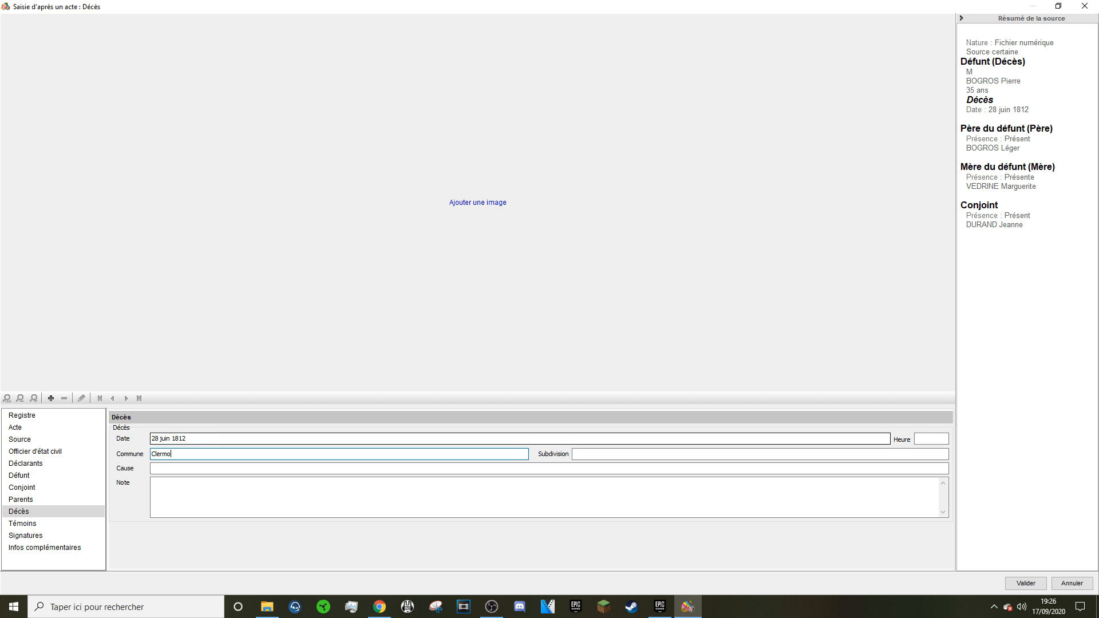
key(Return)
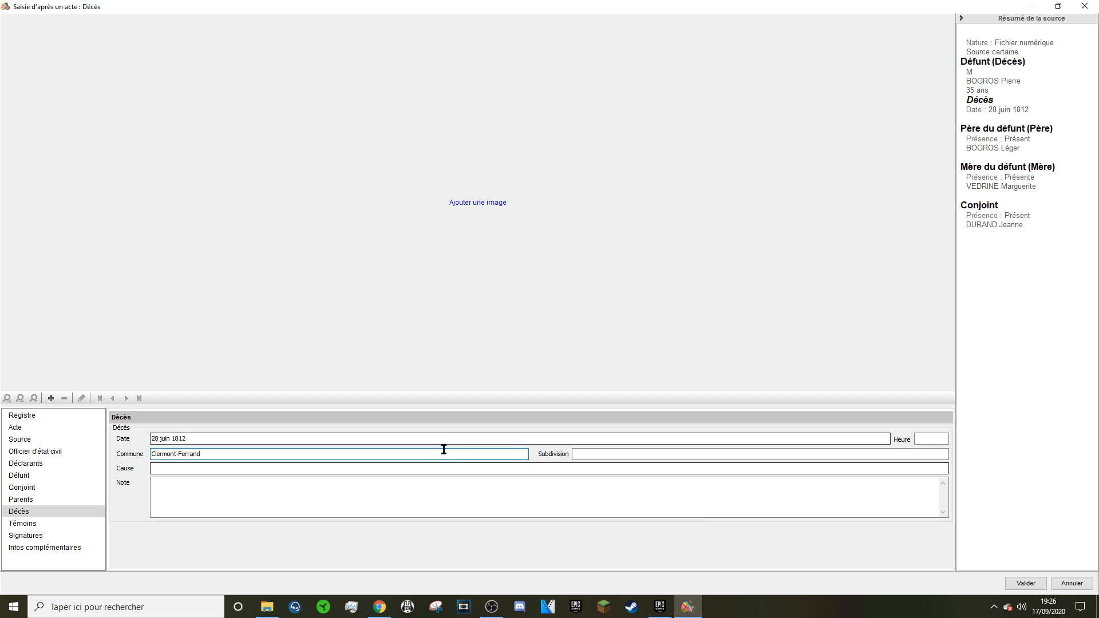
Validate the death record and link it to the existing source 0000 - Lampaul Guimillau
click(1030, 583)
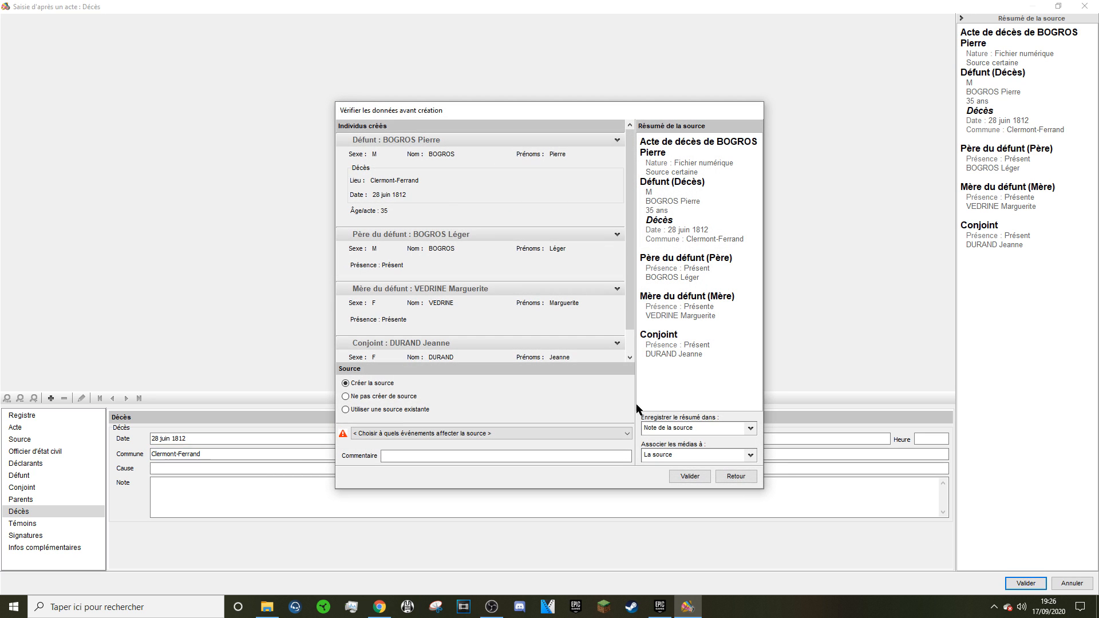
drag(632, 312, 629, 341)
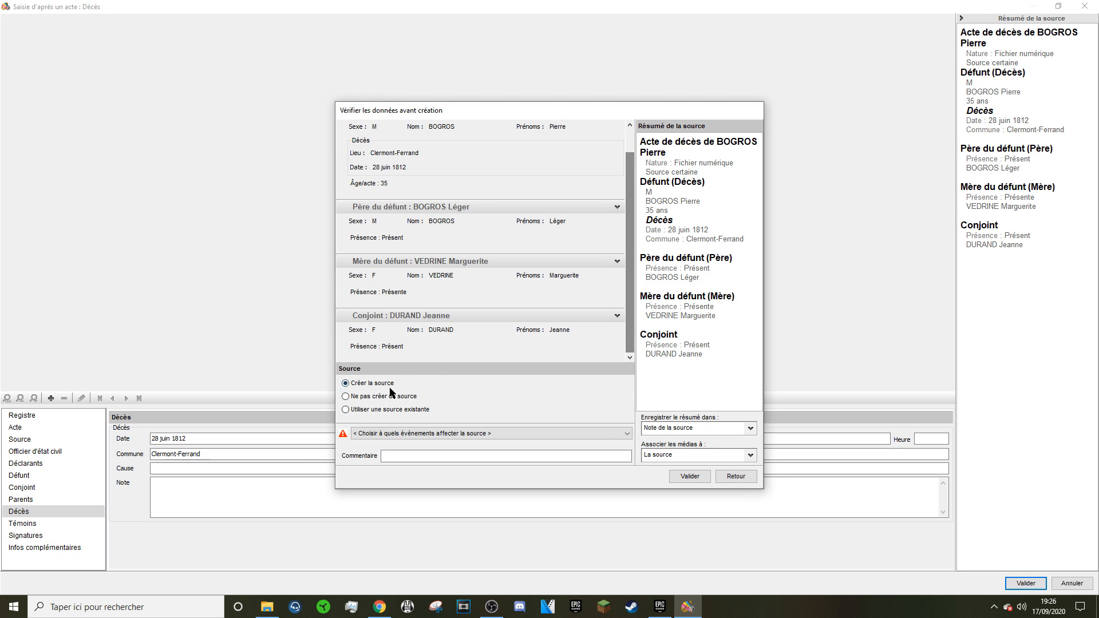
click(345, 410)
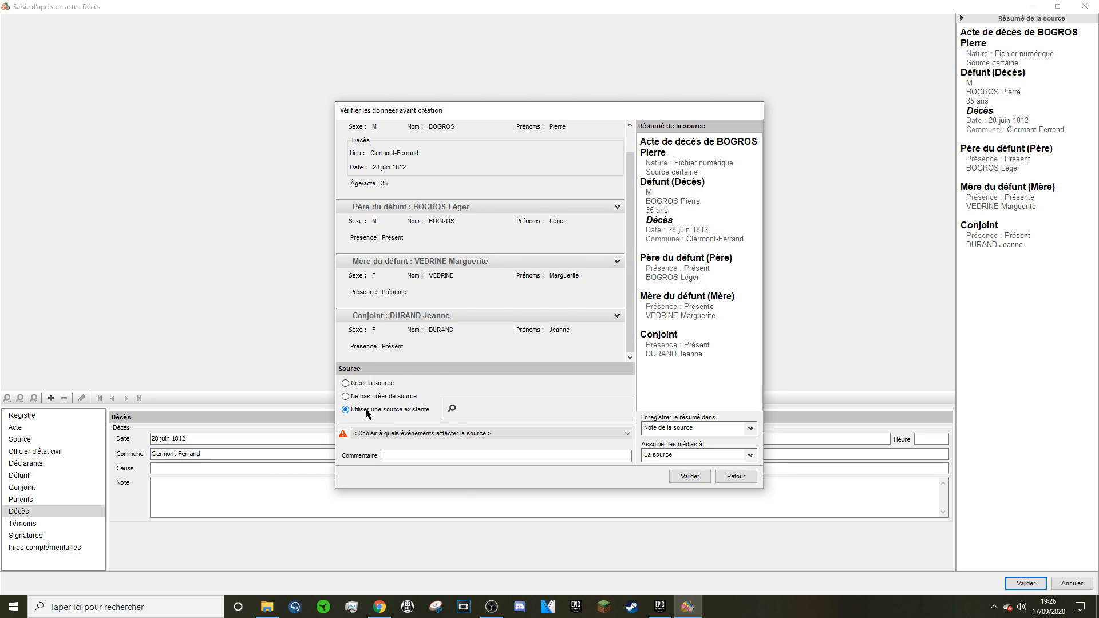
click(453, 408)
double_click(435, 250)
Assign the source to all events and personal items entered from the record, add the comment Test, and create the individuals
click(415, 433)
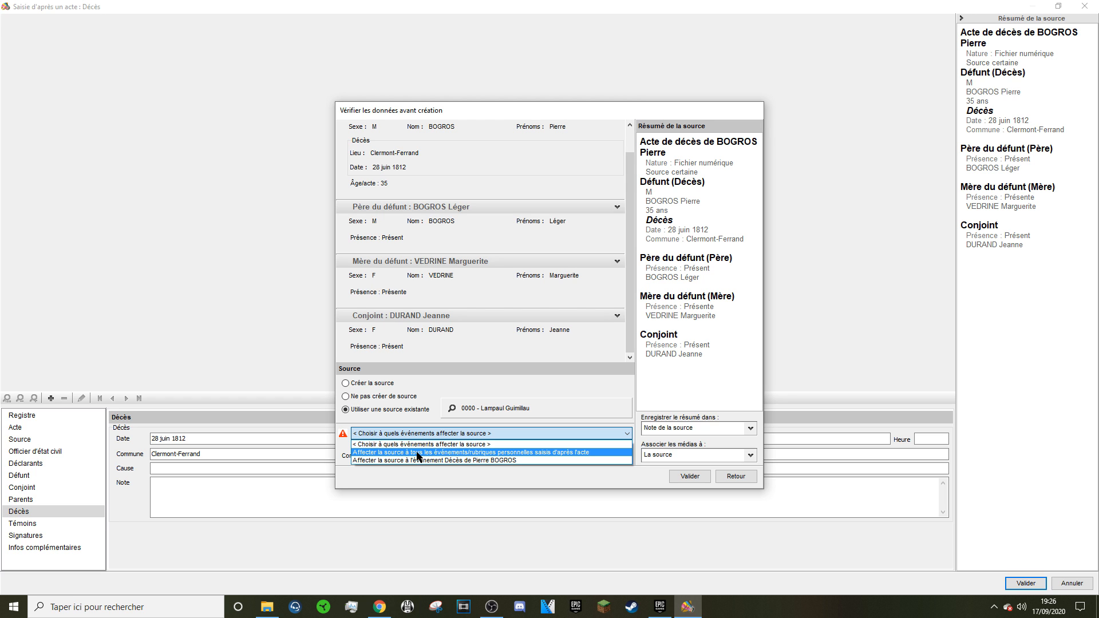
click(417, 453)
click(419, 455)
text(Test)
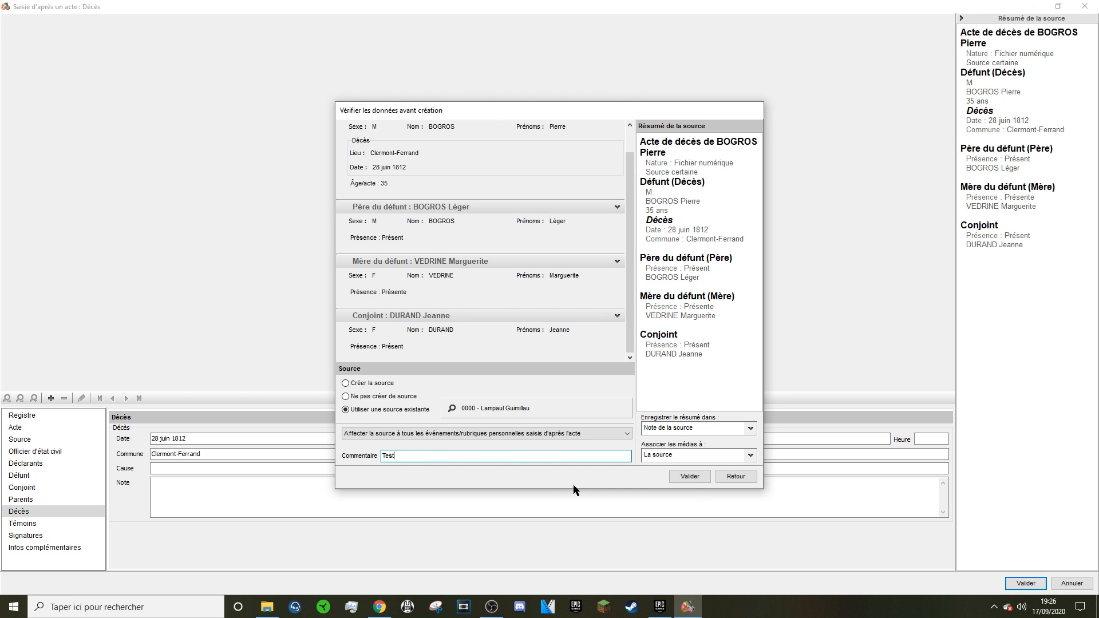
click(691, 477)
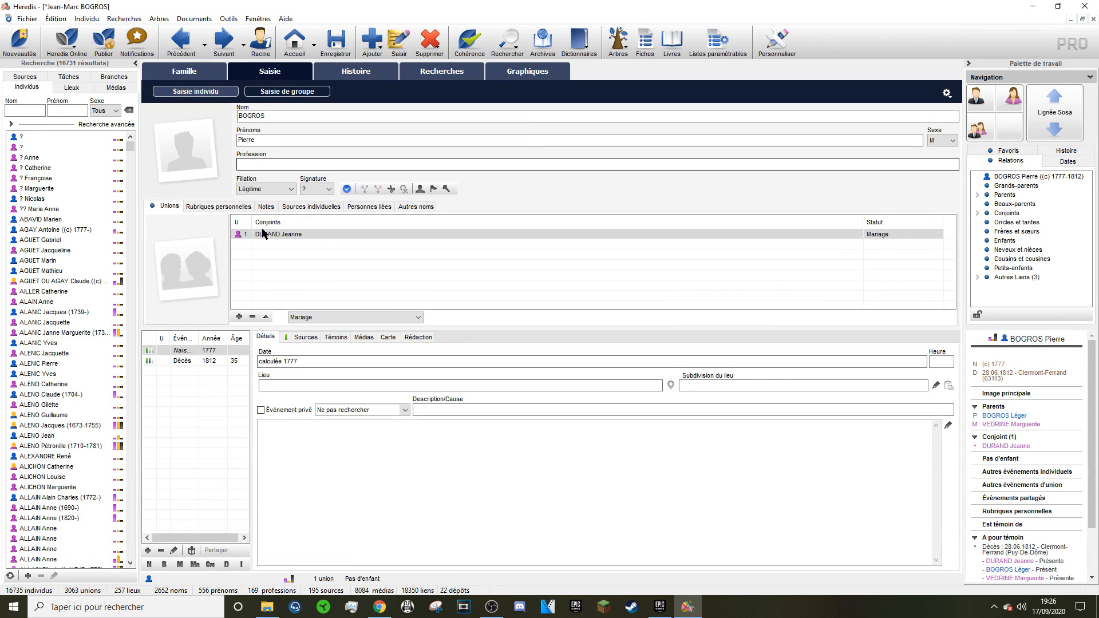
Examine the witnesses attached to the deceased's 1812 death event
click(196, 362)
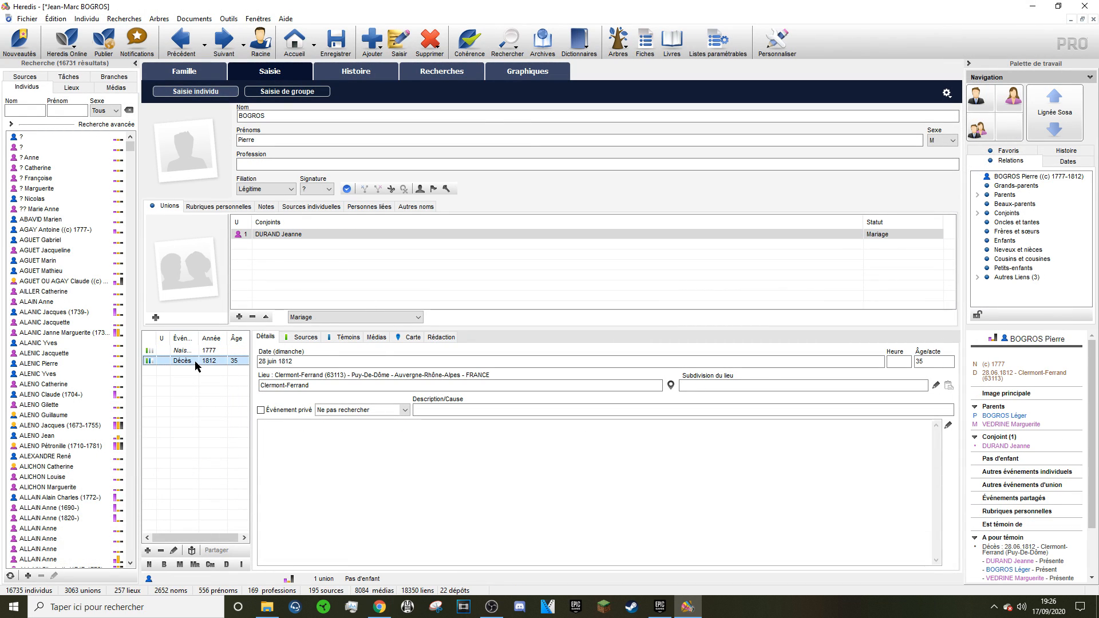
click(347, 338)
click(316, 367)
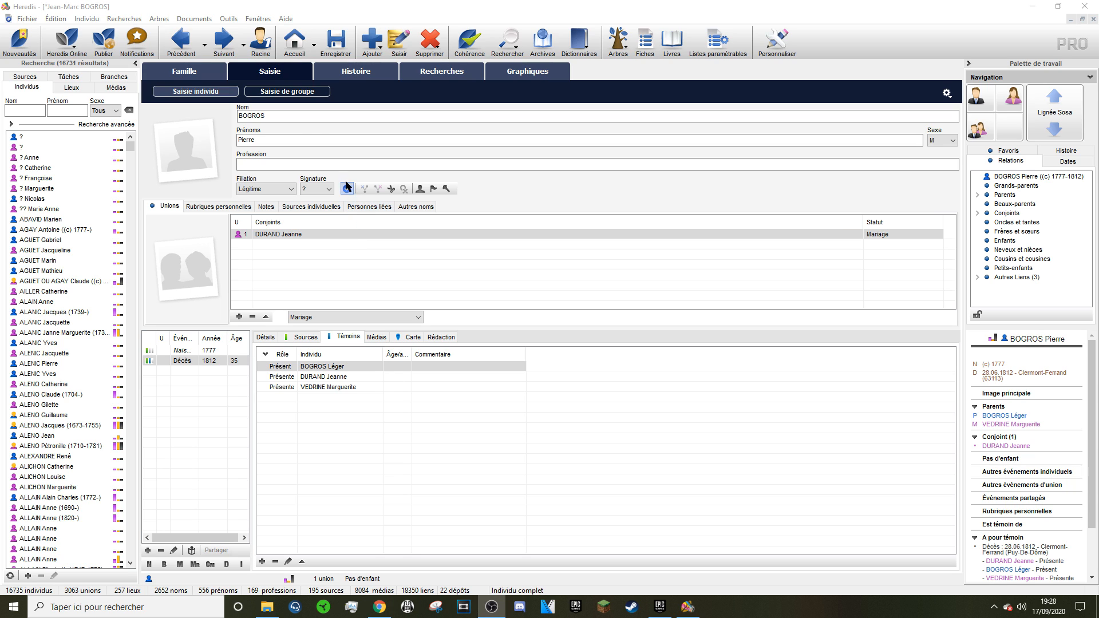
Return to the most recent individual in the navigation history and display his family's ascendance tree
click(206, 48)
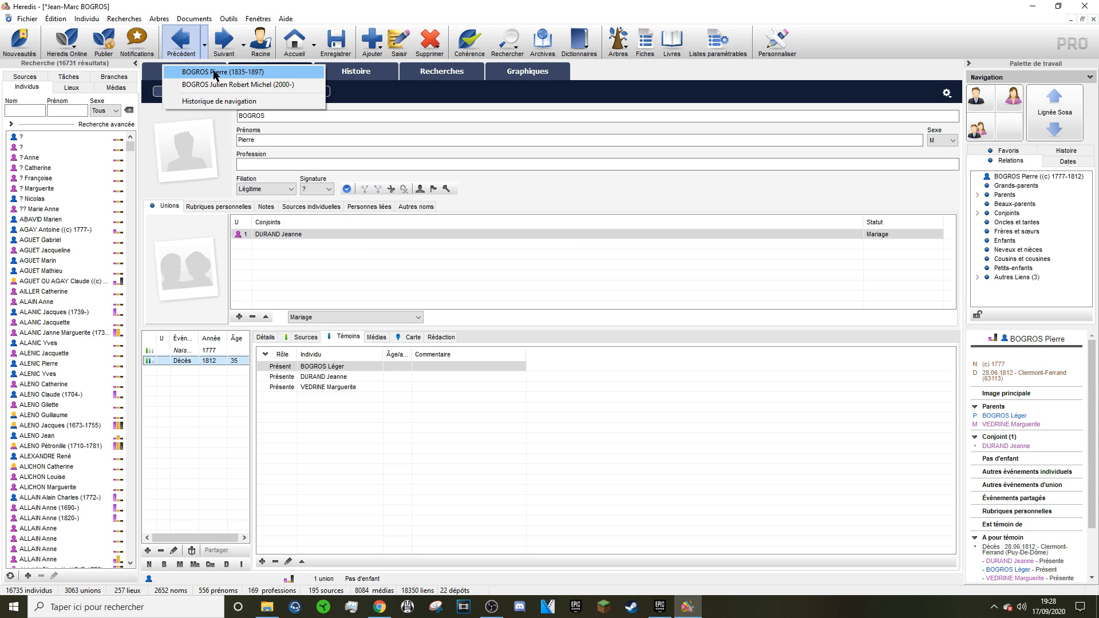
click(214, 70)
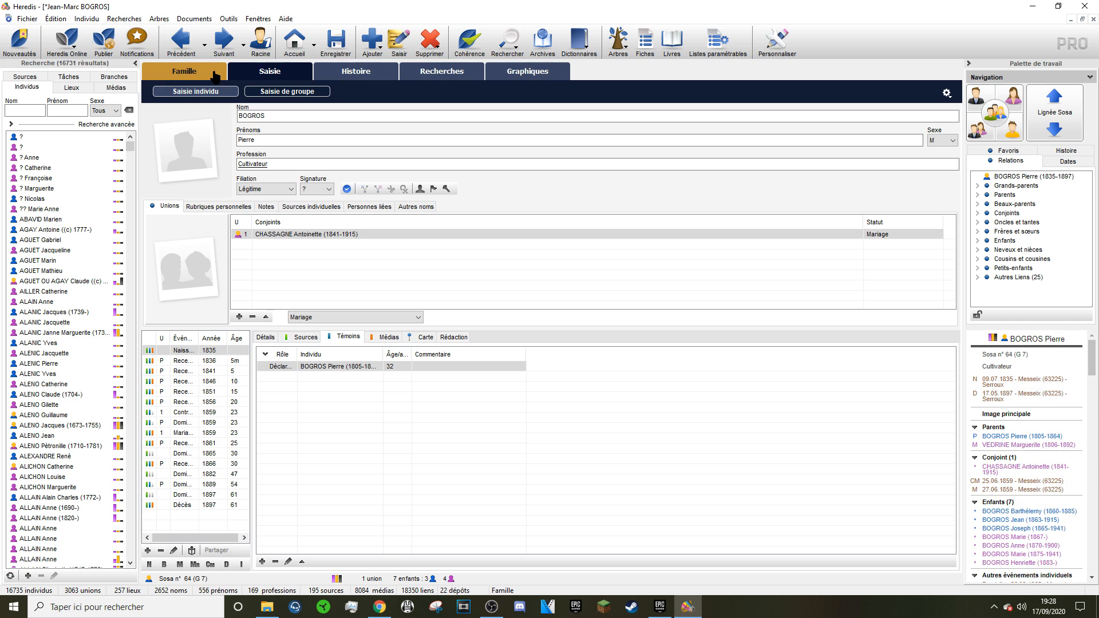
click(201, 77)
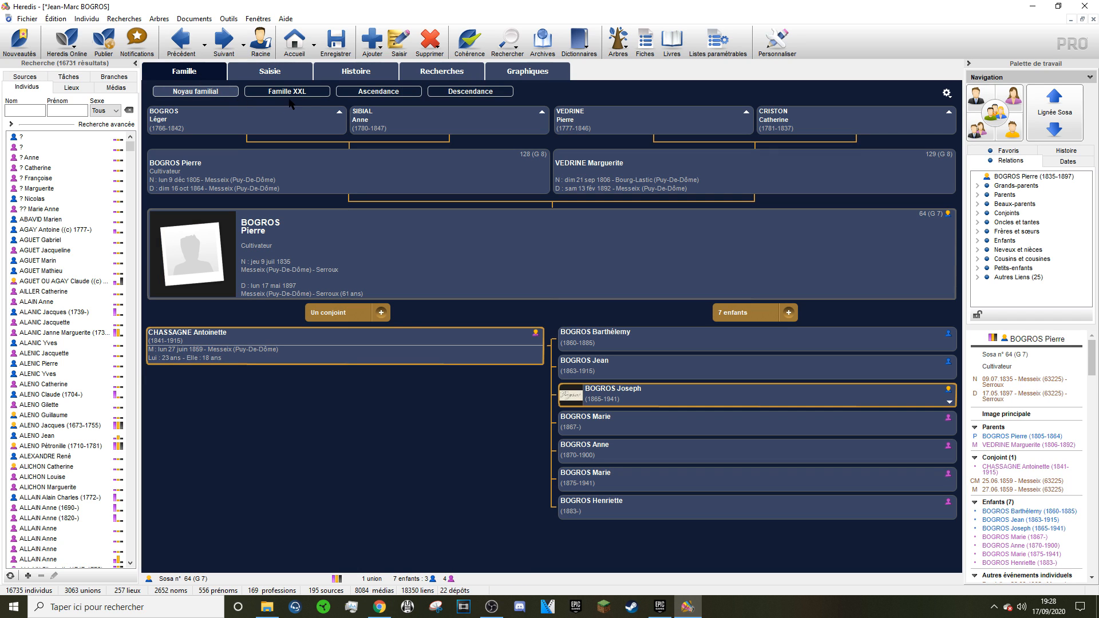
click(368, 93)
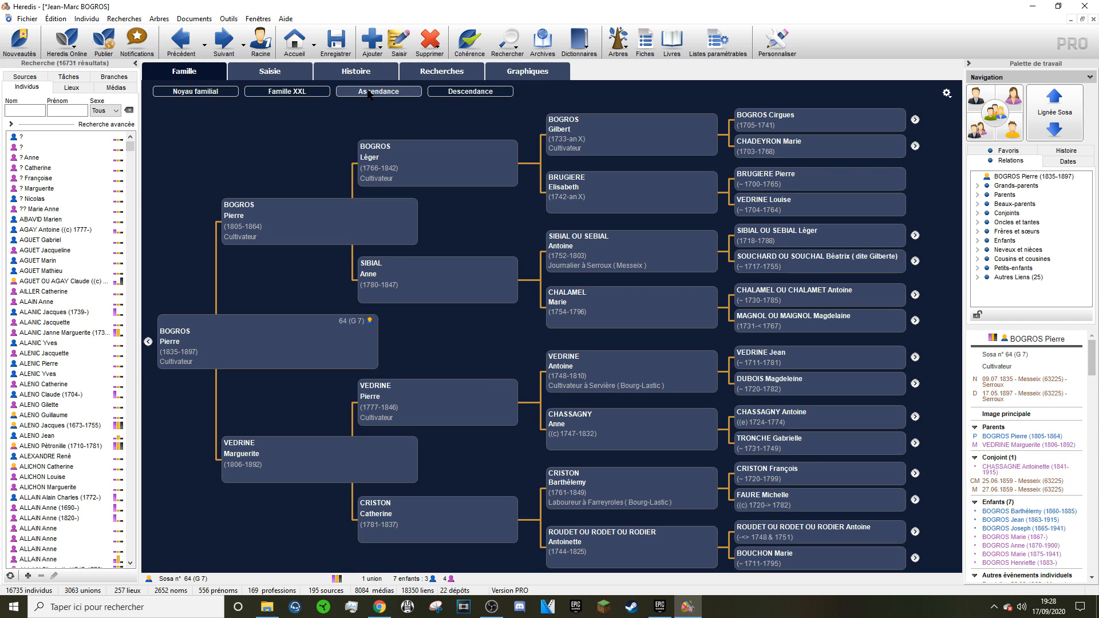
Recentre the ascendance tree on the direct paternal great-grandfather and show its empty boxes
click(597, 141)
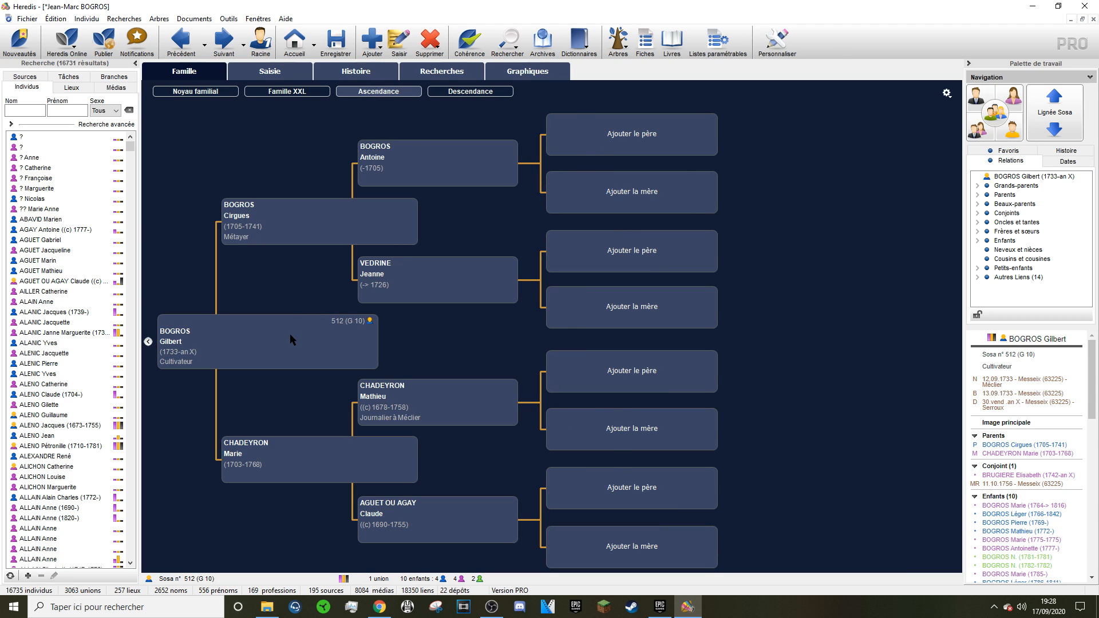
click(947, 94)
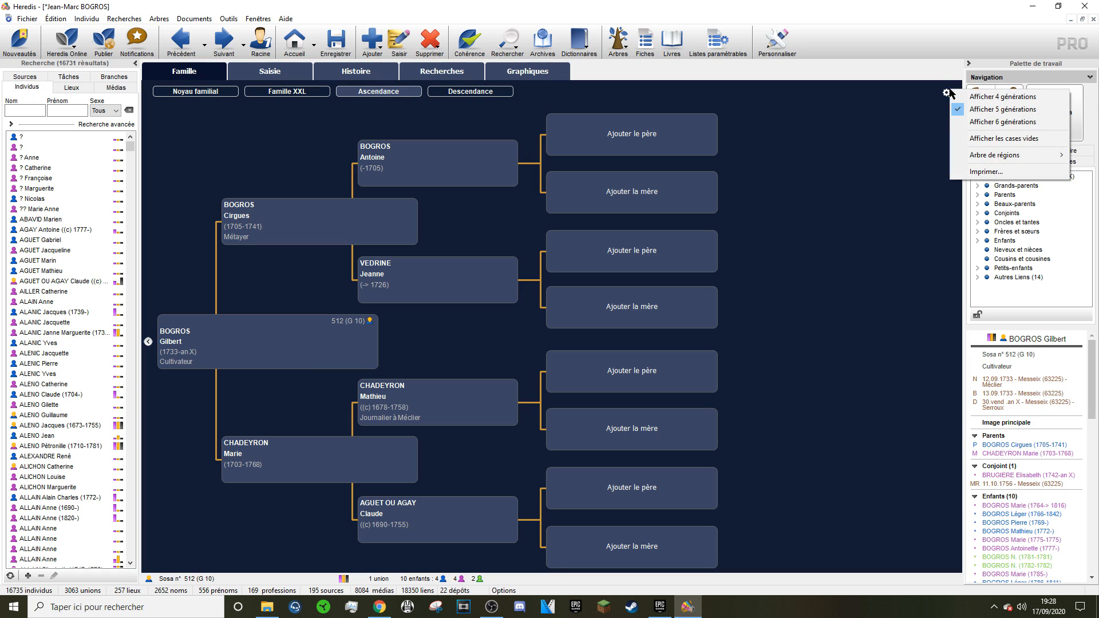
click(963, 139)
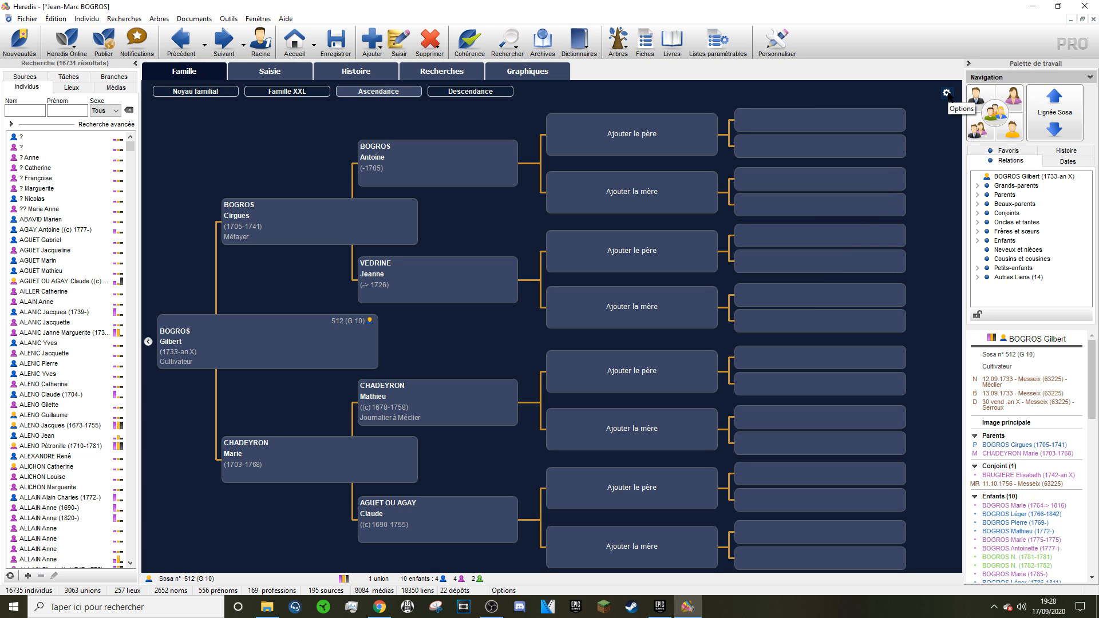
Open the place dictionary and display the subdivisions of Bagnols with their locations on the map
click(577, 45)
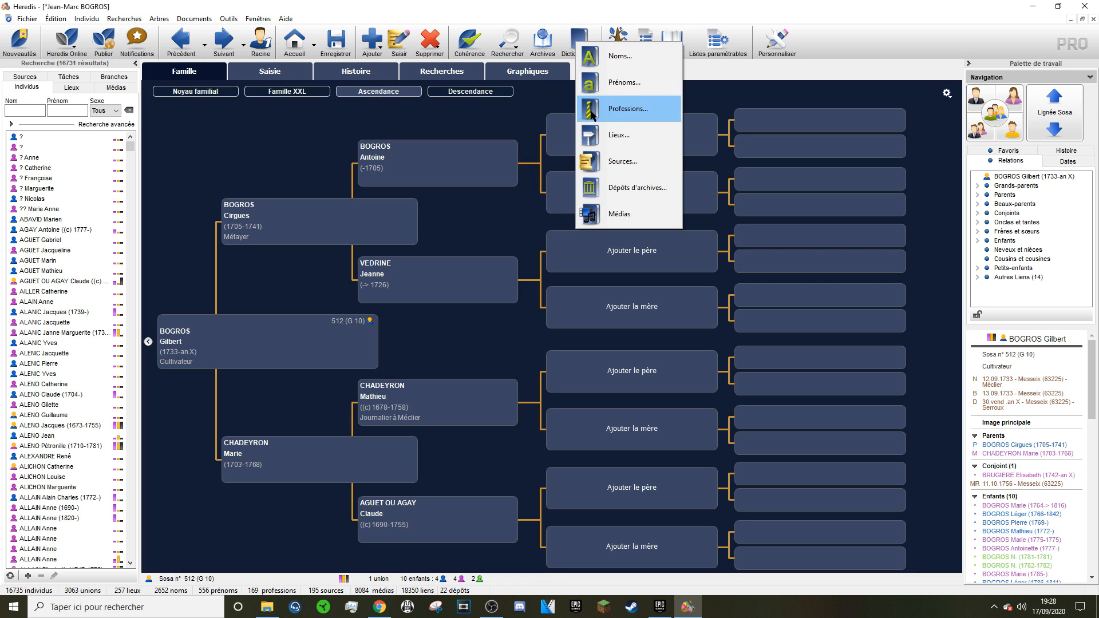
click(615, 136)
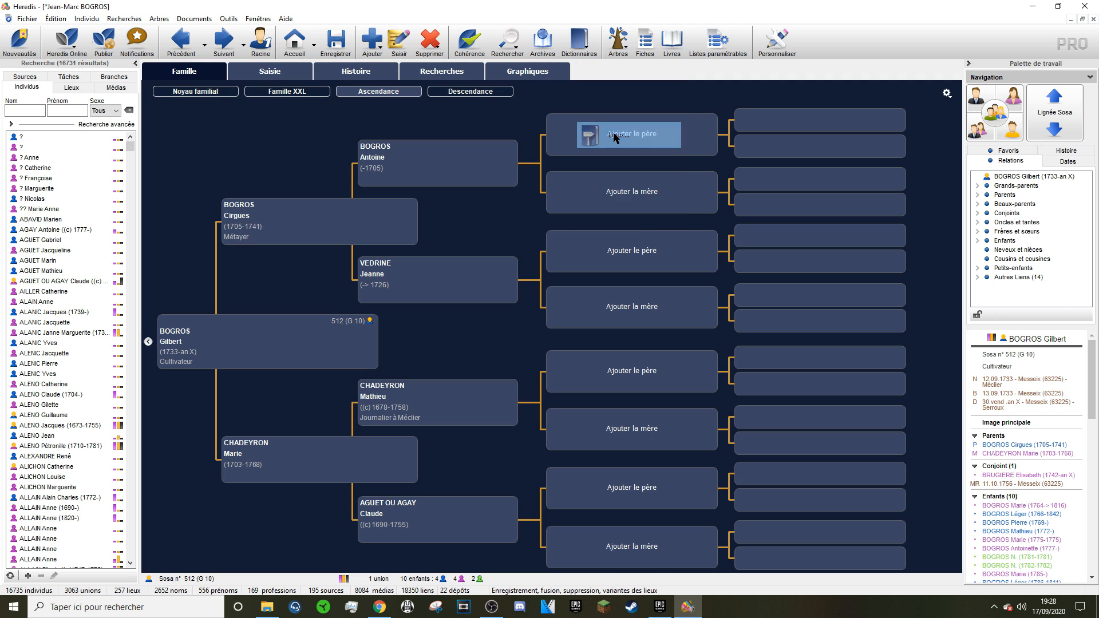
click(719, 121)
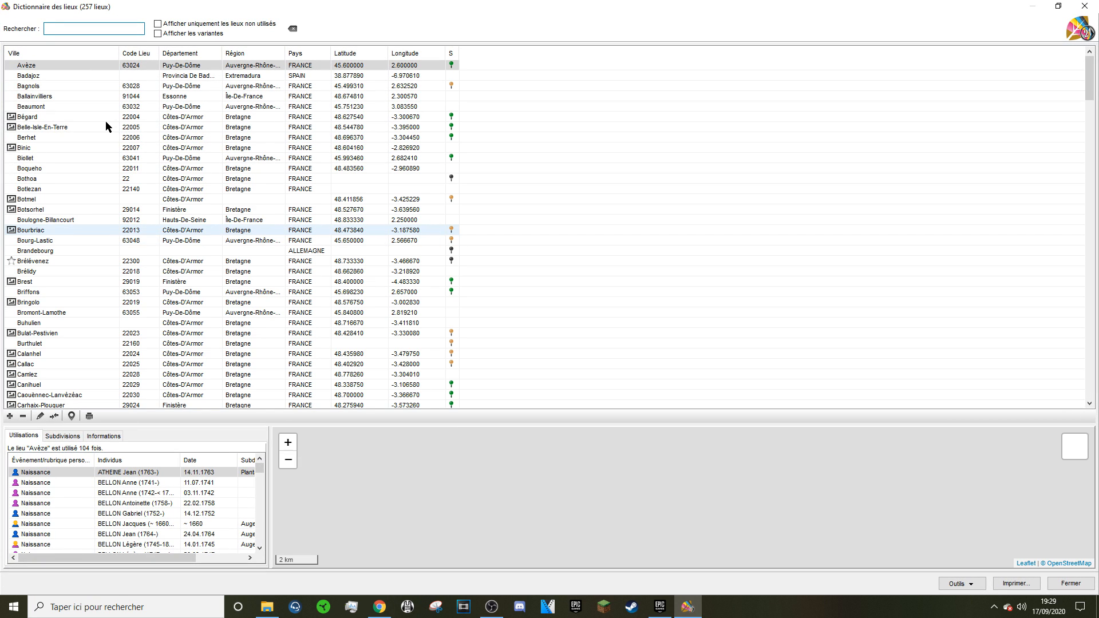
click(111, 85)
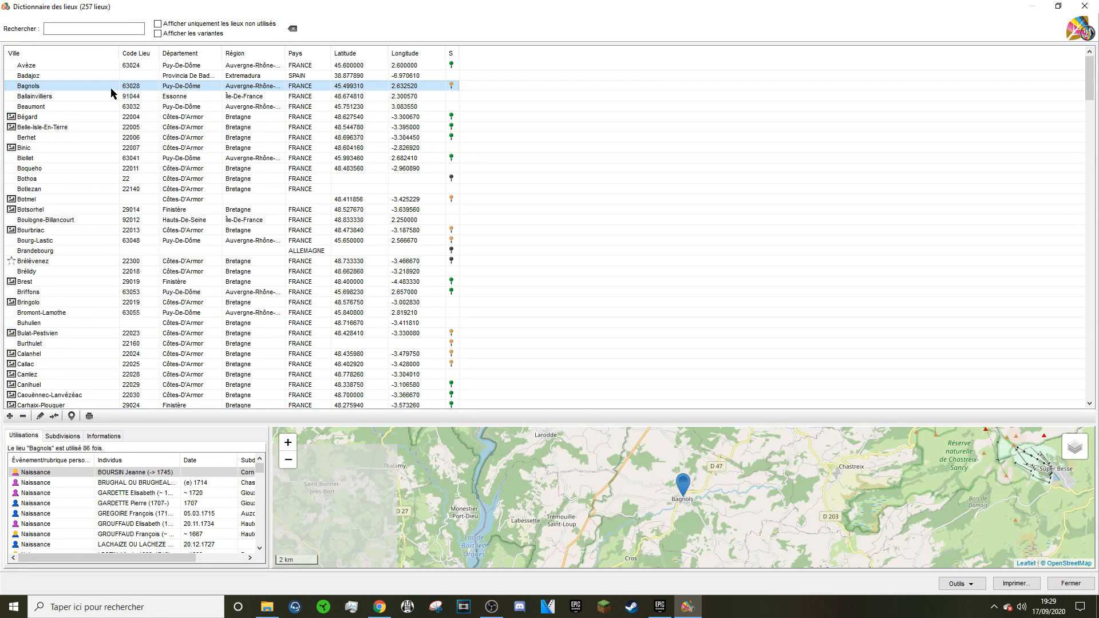
click(69, 437)
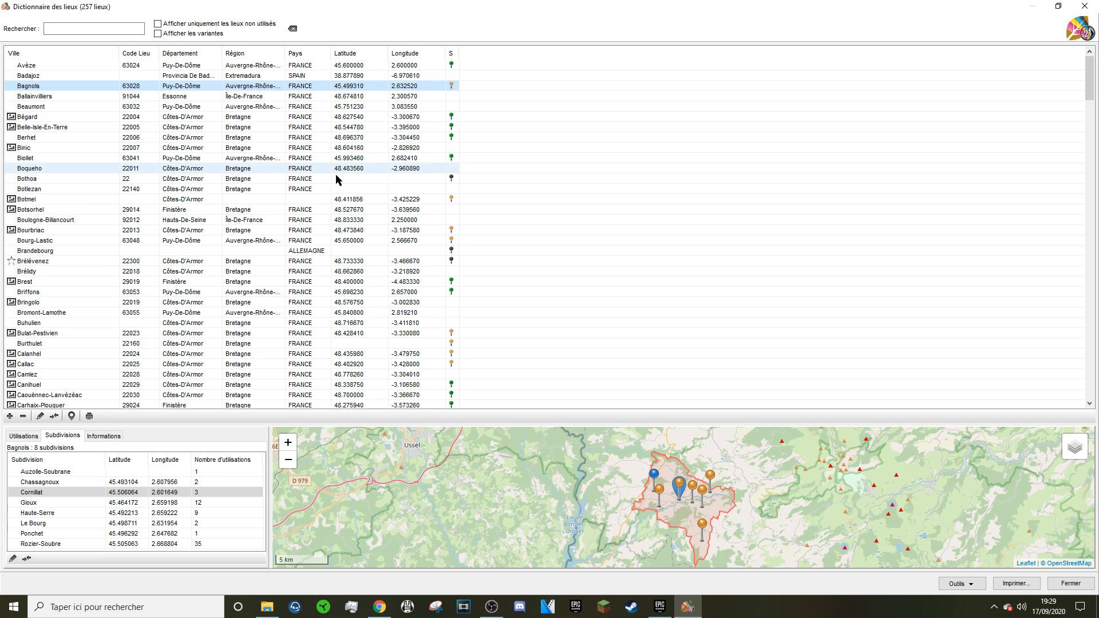
Compare the subdivisions of Bothoa and Belle-Isle-En-Terre, check the geolocation status of other places, and close the place dictionary
click(318, 181)
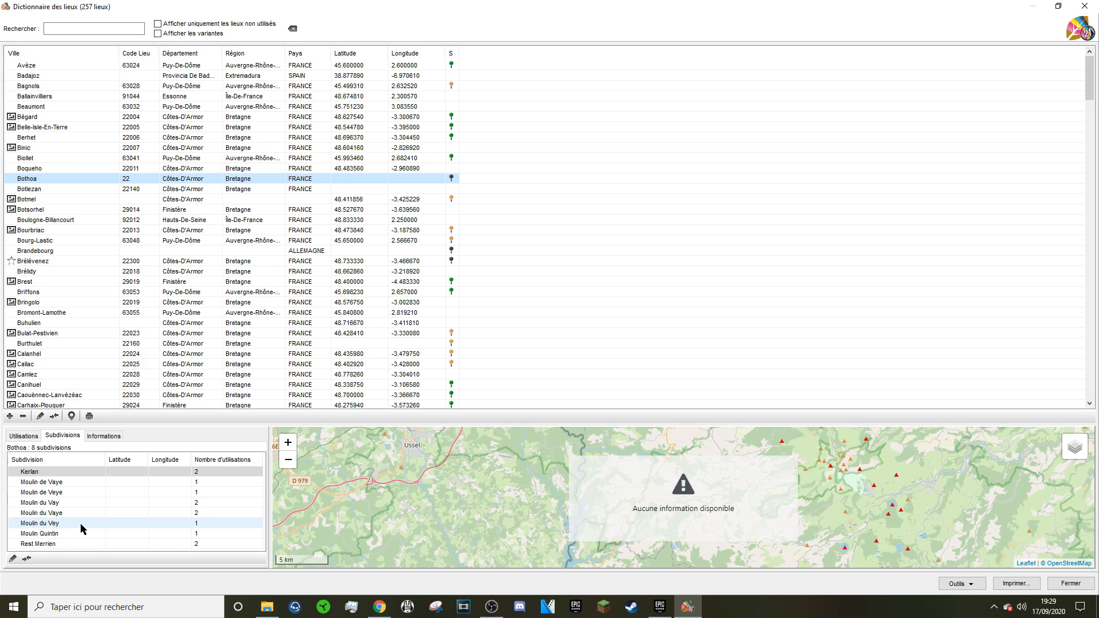
click(241, 127)
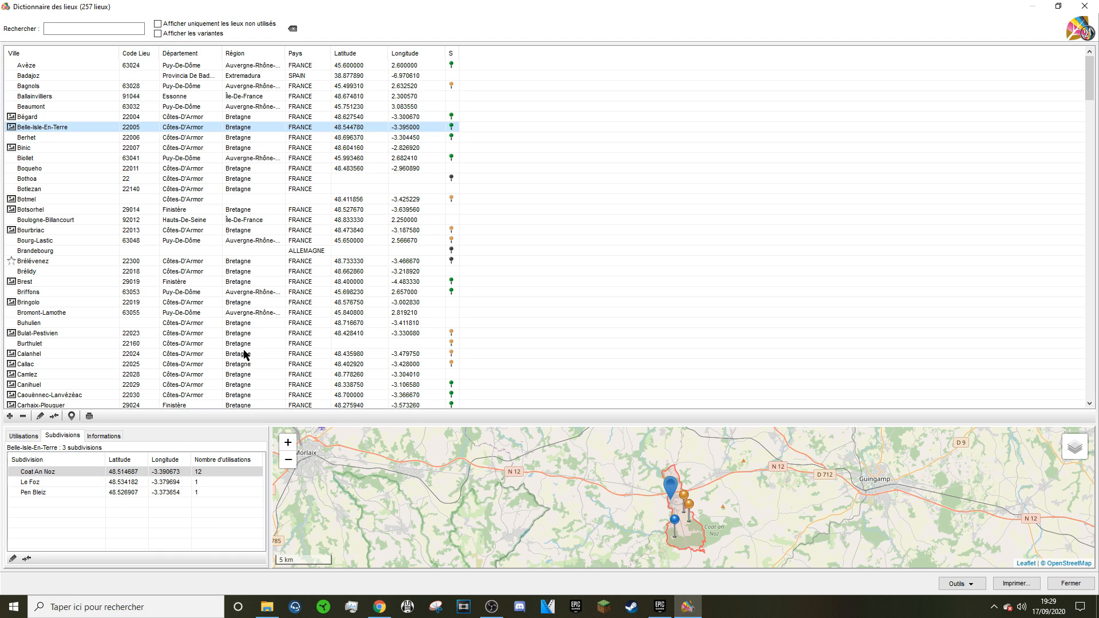
scroll(345, 253, down, 7)
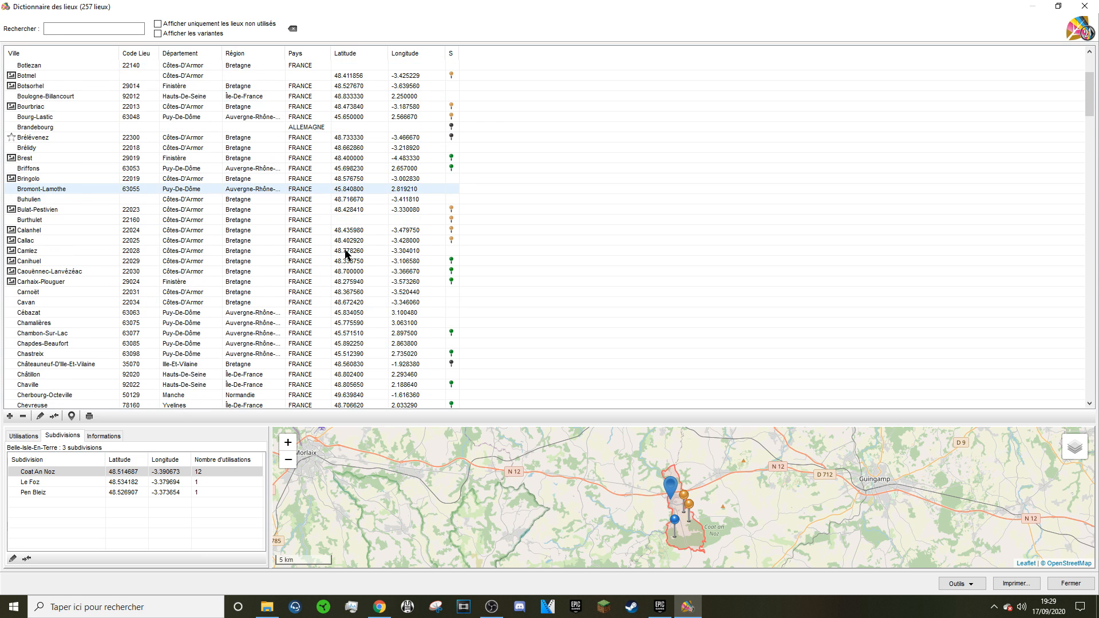
scroll(345, 252, up, 2)
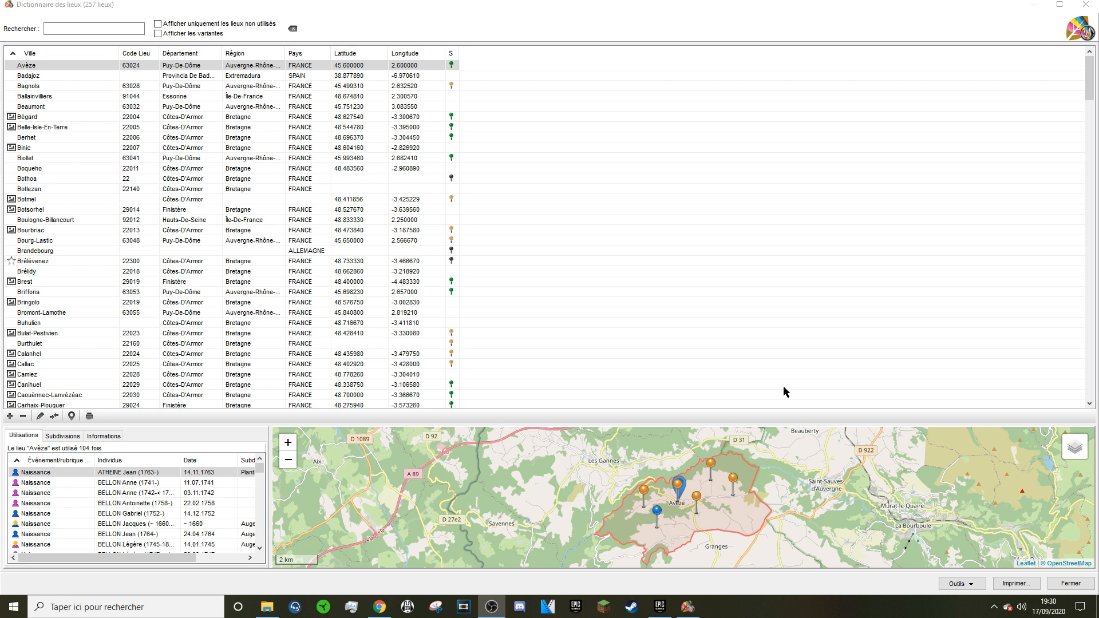
click(1081, 6)
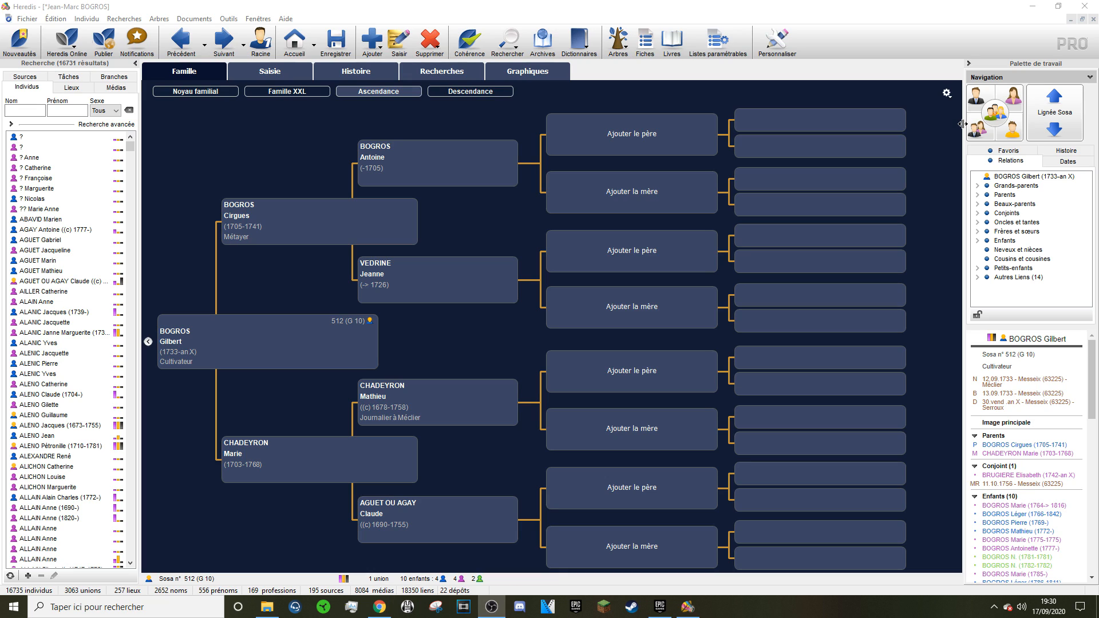
Widen the work palette and convert the date 25 juin 1812 into the other calendars
drag(964, 131, 929, 155)
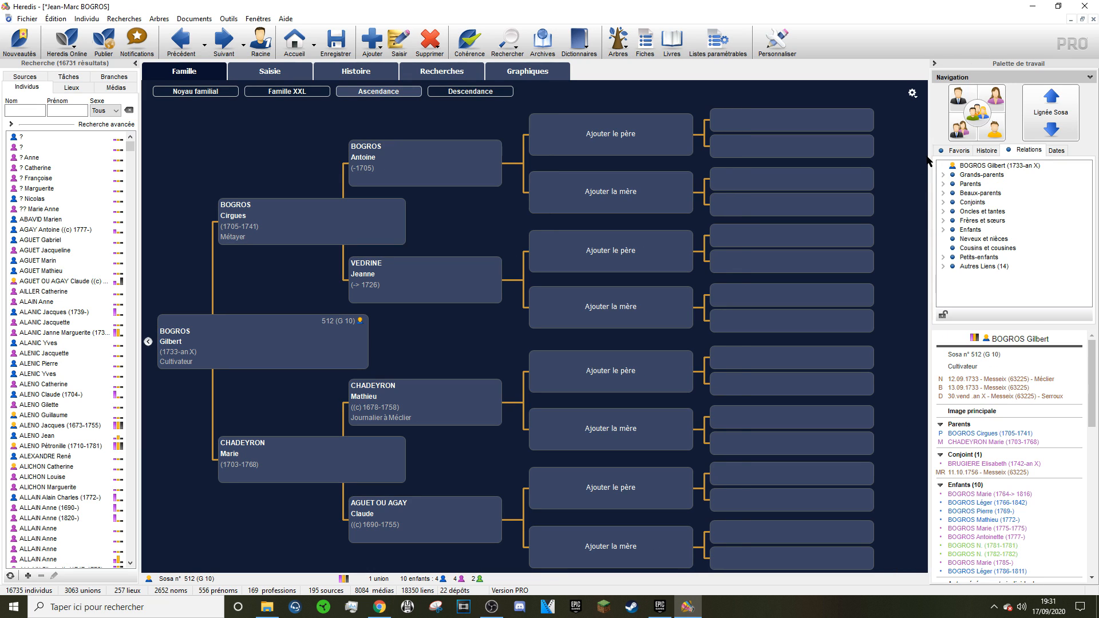
click(1055, 152)
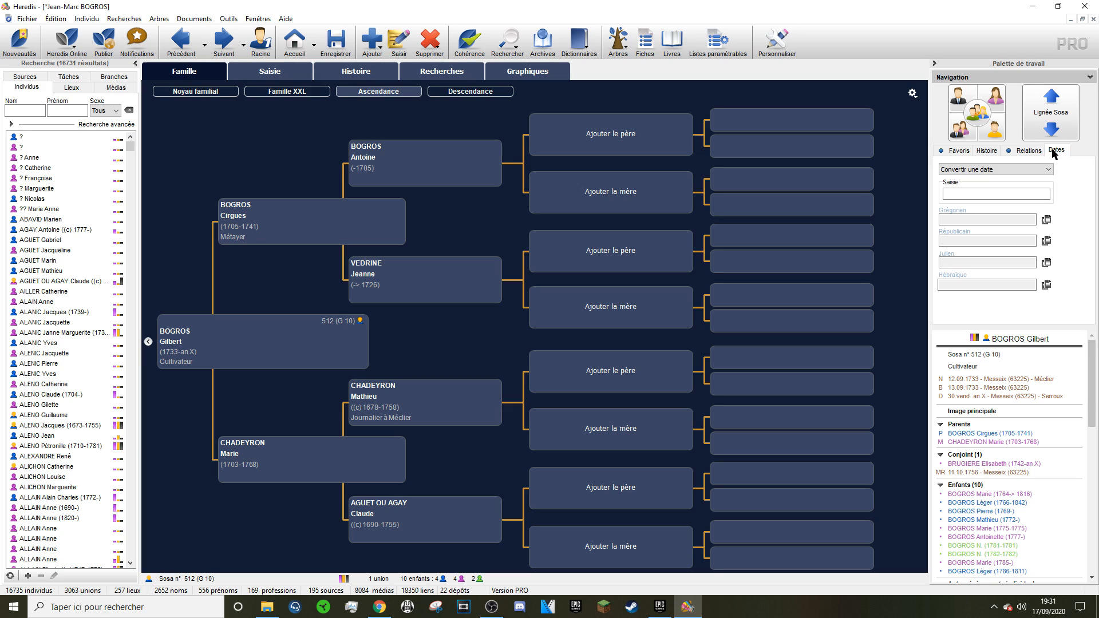
click(964, 192)
text(25)
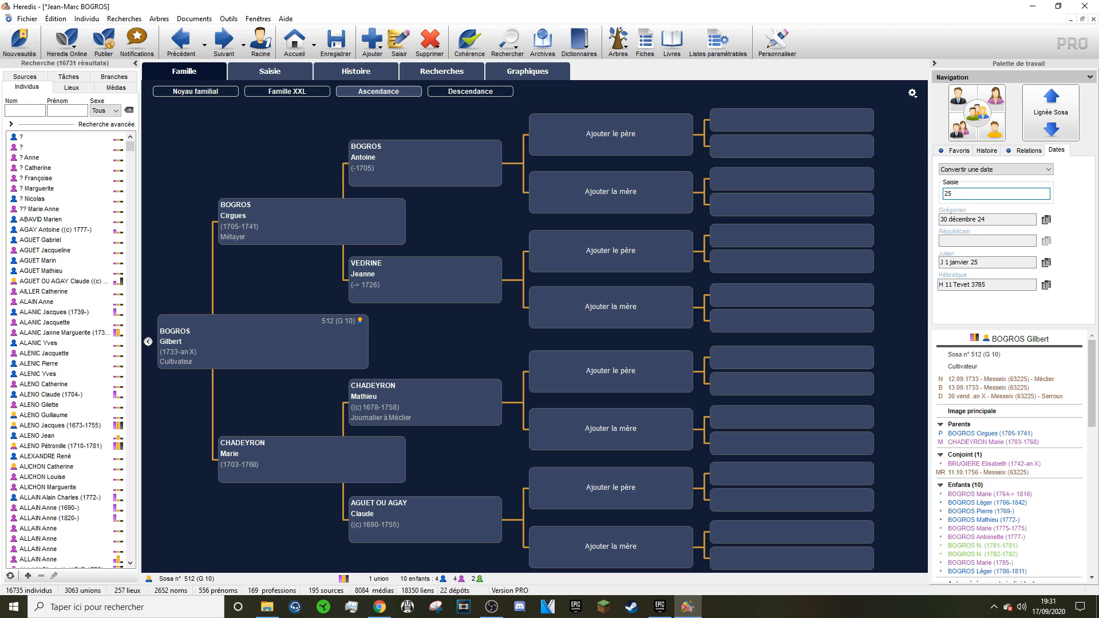
text( juin 1812)
Run an intelligent search of the whole file for individuals whose name starts with the family surname, and display the matching events
click(441, 74)
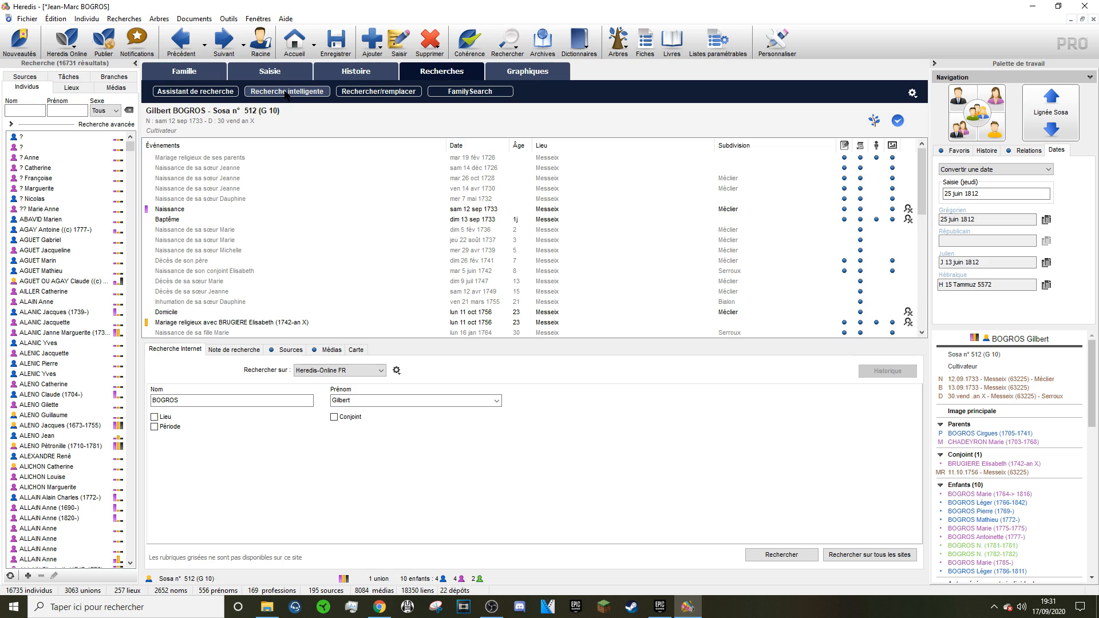
click(284, 95)
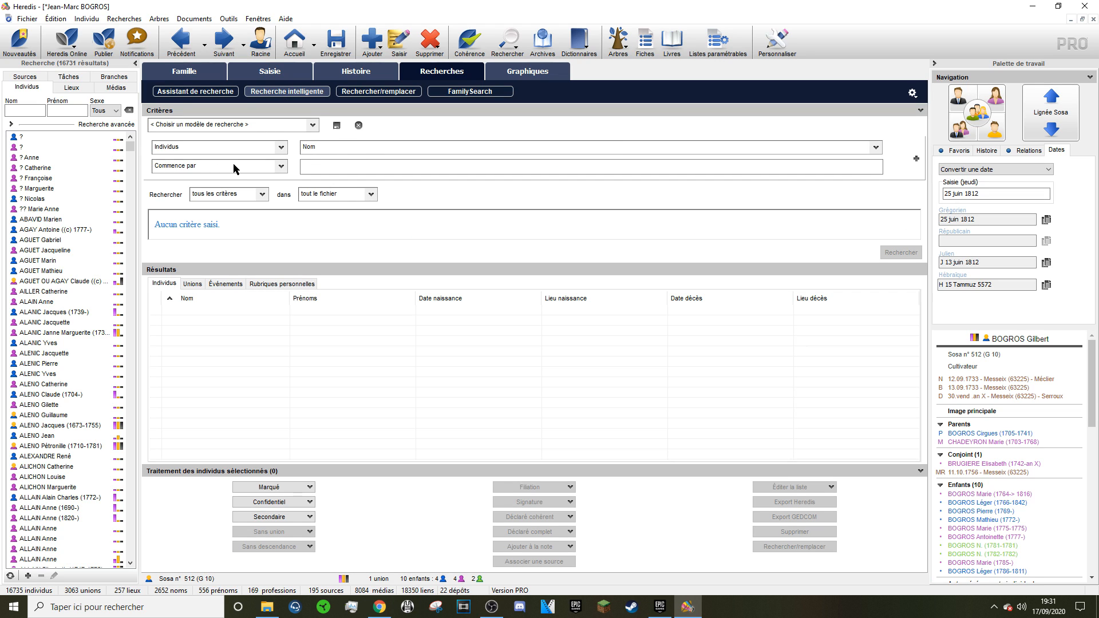
click(232, 165)
click(361, 168)
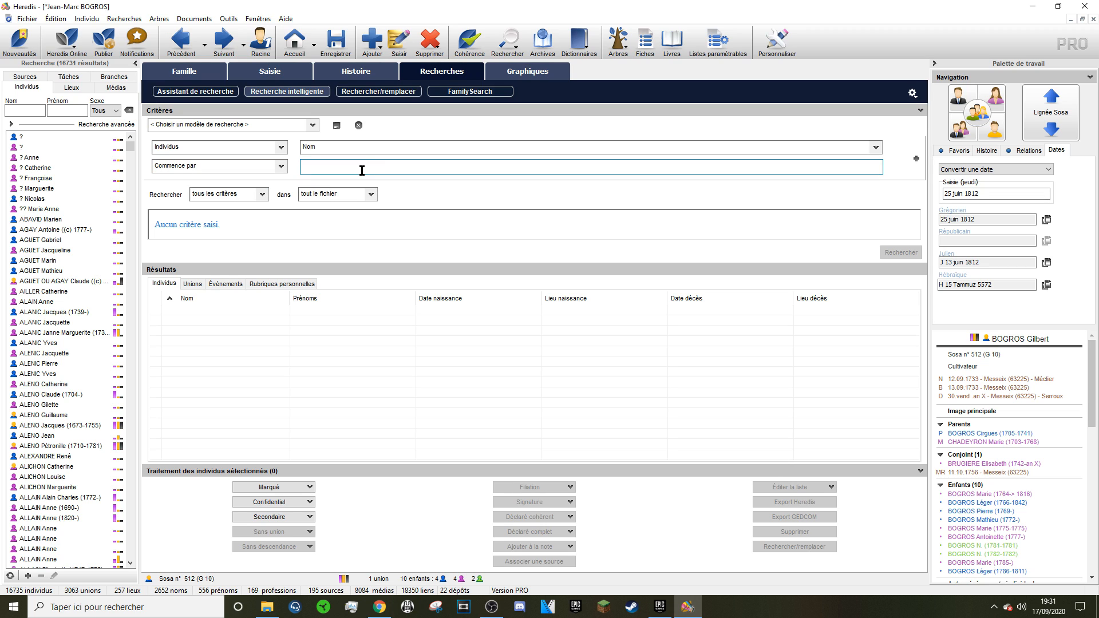
text(BOGROS)
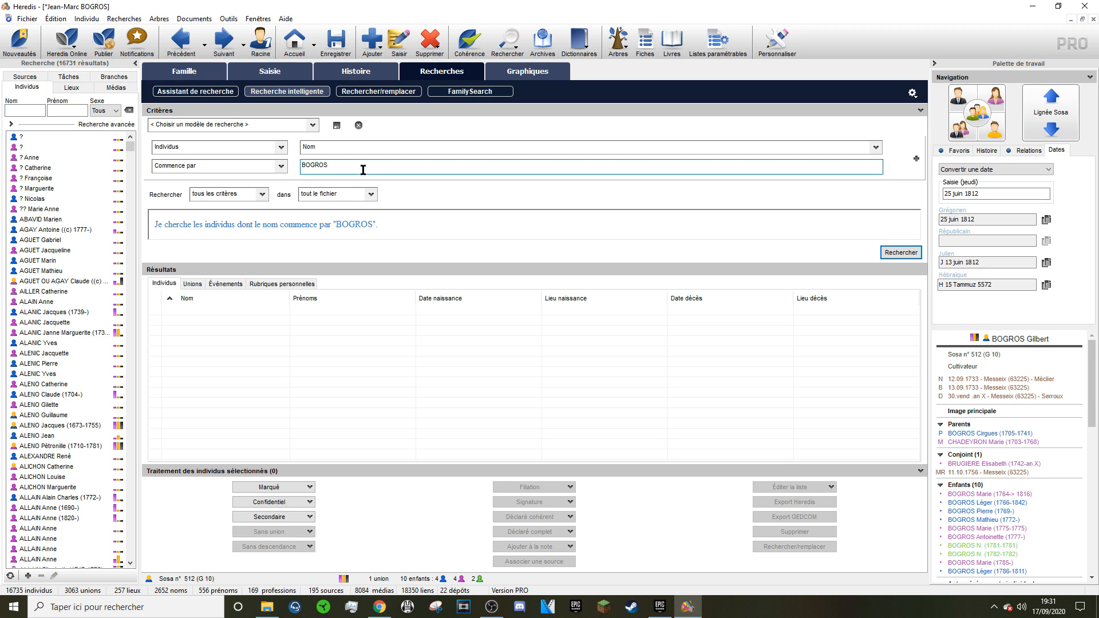
click(898, 252)
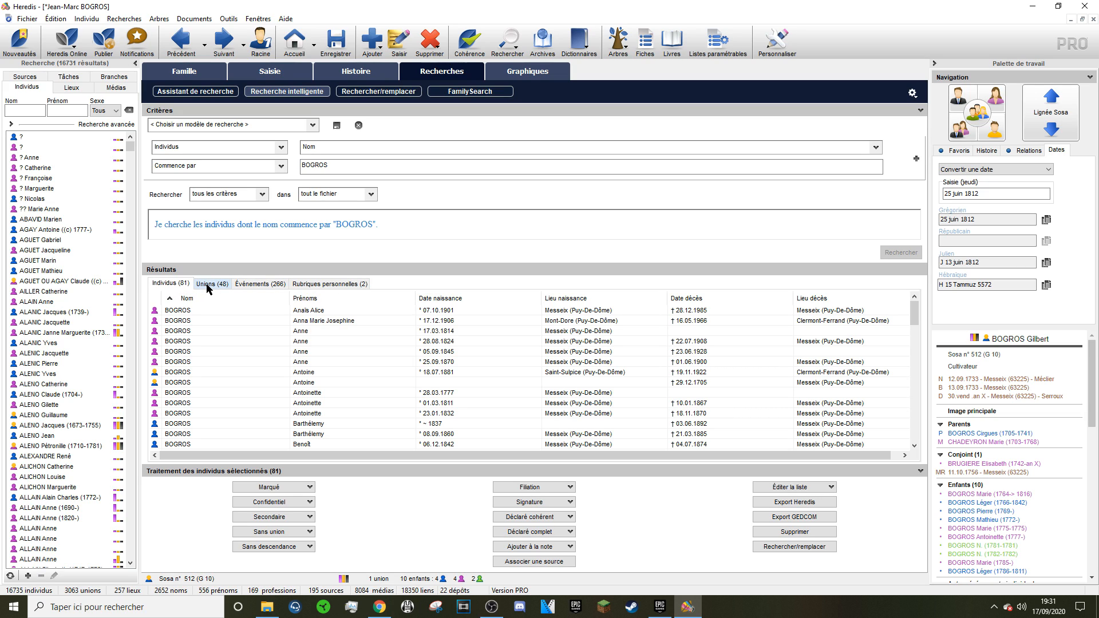
click(254, 285)
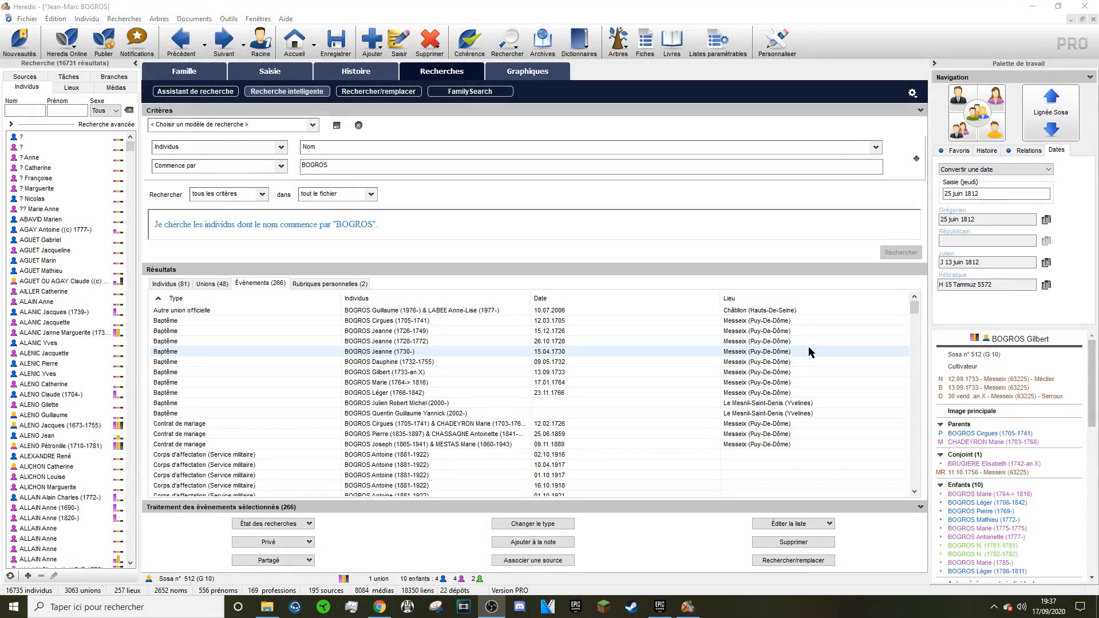
Generate the customisable ascendance list (Liste d'ascendance) for the current individual
click(719, 47)
mouse_move(773, 52)
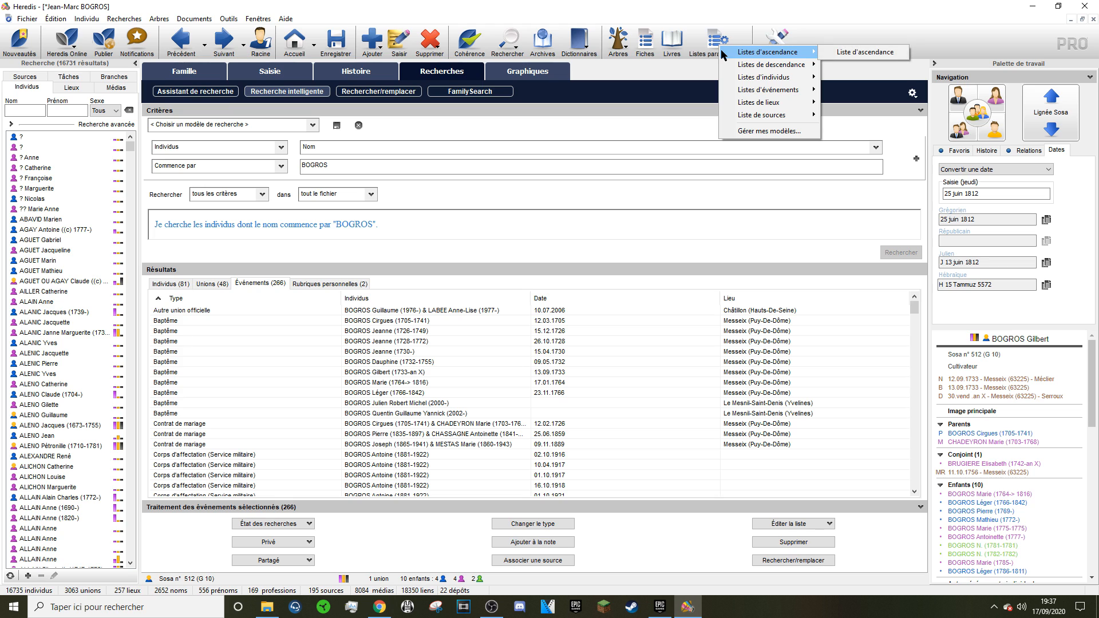
click(840, 52)
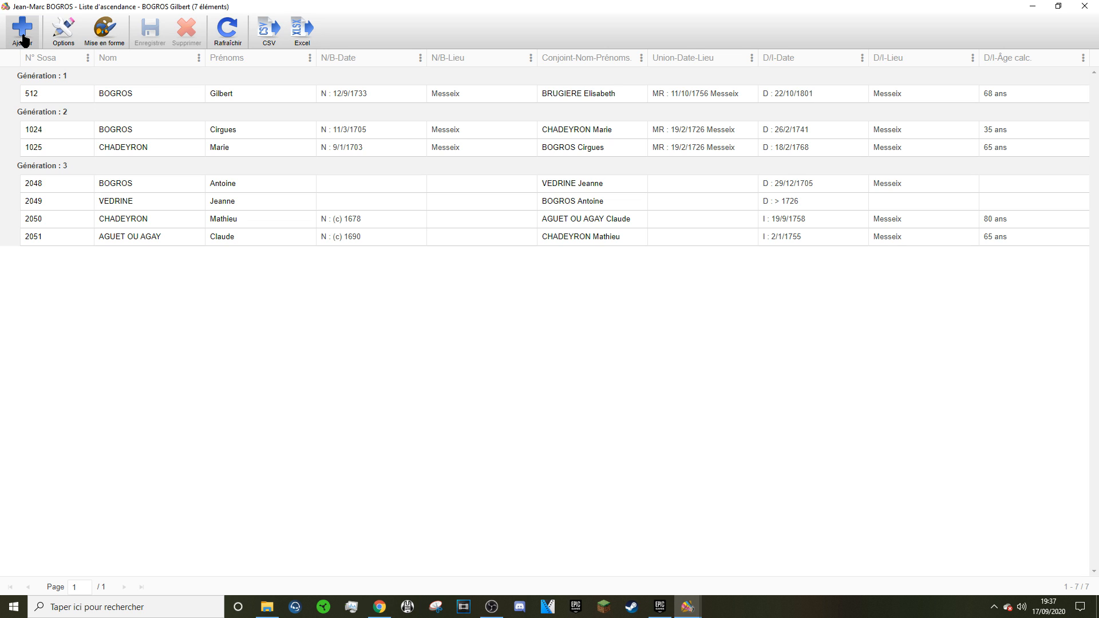
Examine the Identité fields that can be added as columns to the ascendance list, down to the creation and modification dates
click(24, 40)
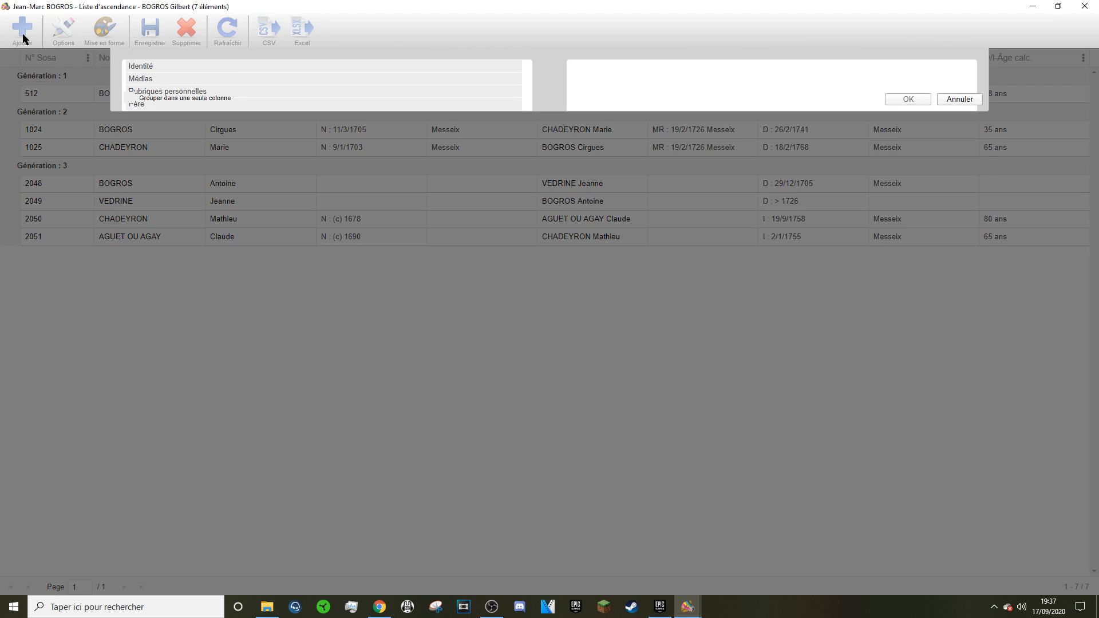
click(148, 70)
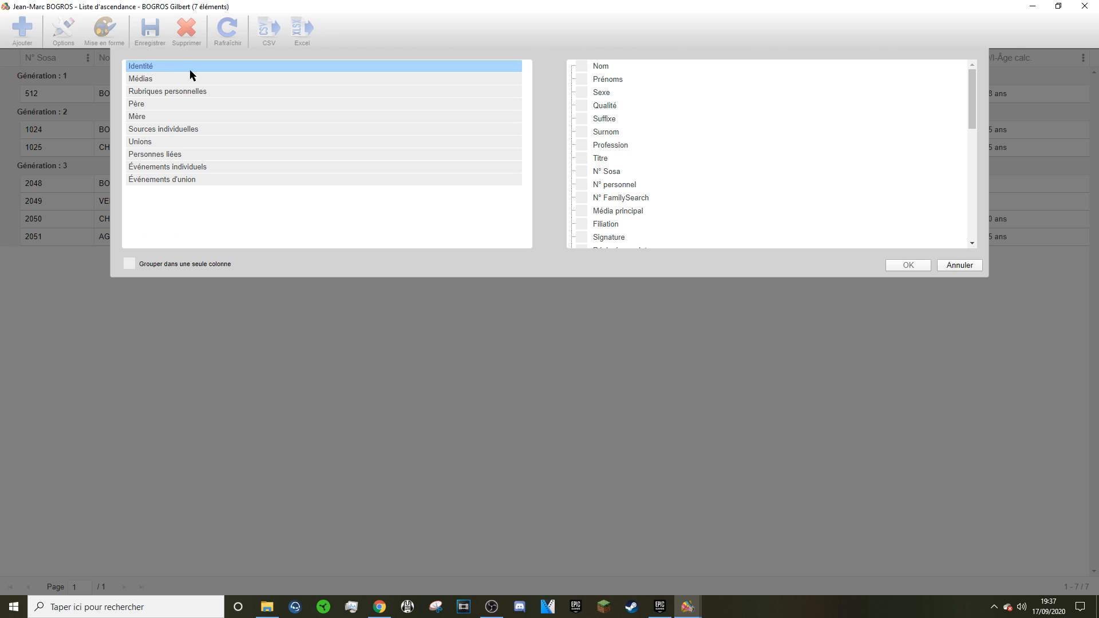
scroll(698, 129, down, 10)
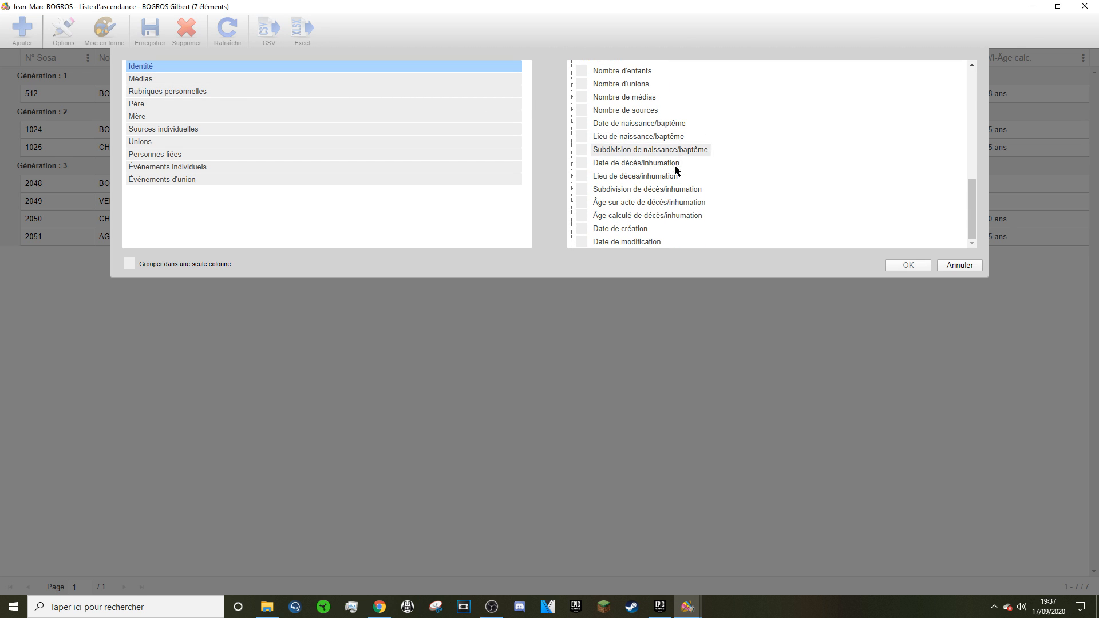
click(616, 235)
click(617, 245)
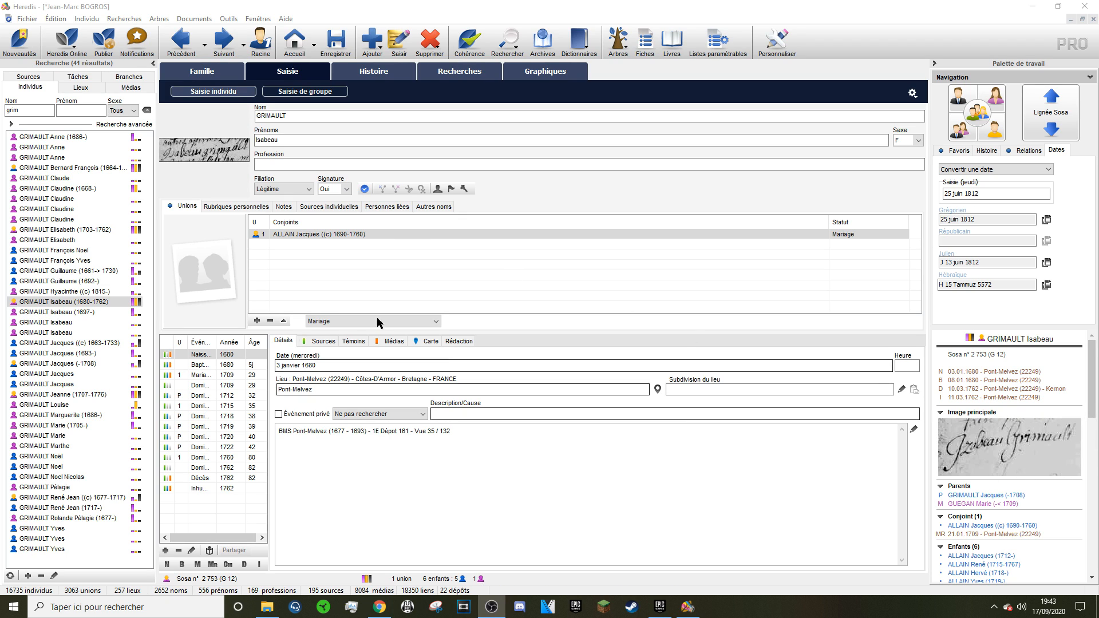
List the file's sources and display the details of the 1621 death record and the 1694 marriage record
click(29, 77)
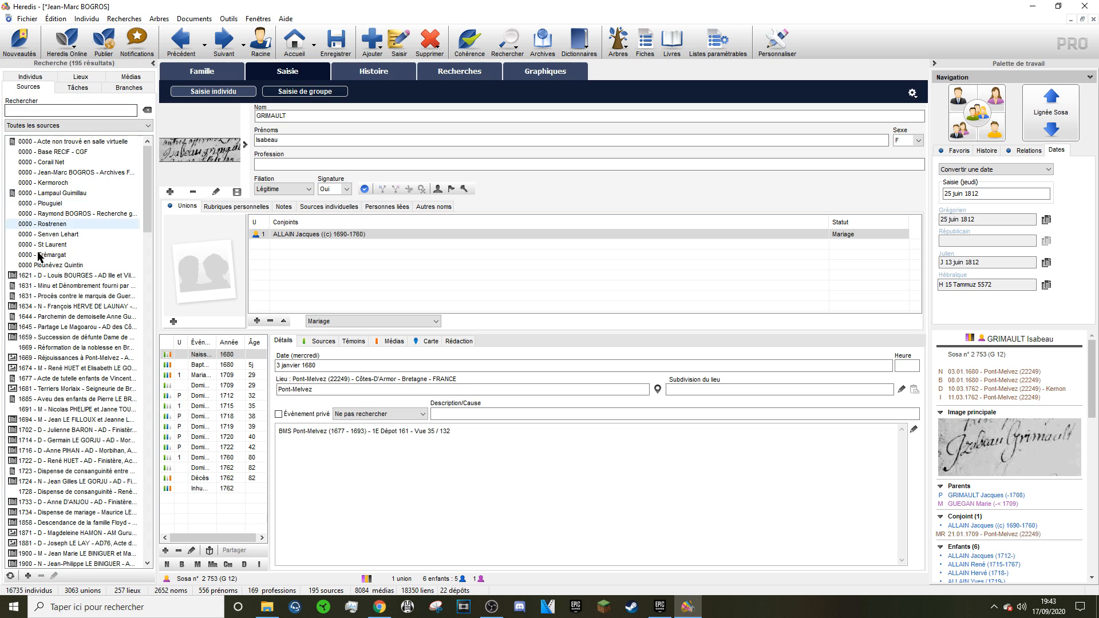
click(47, 277)
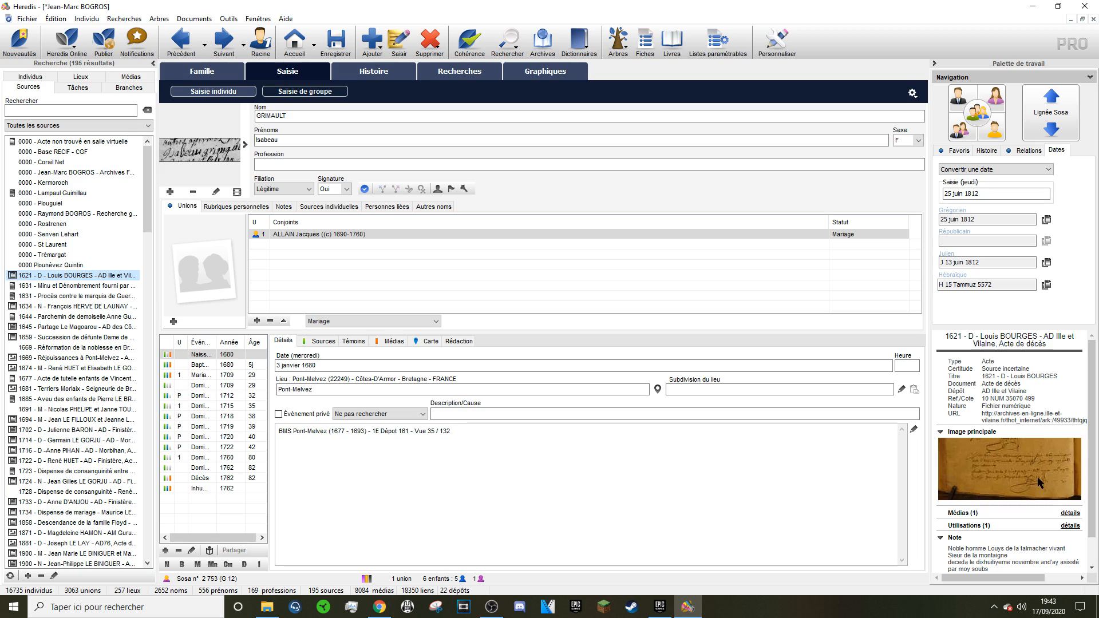
click(106, 421)
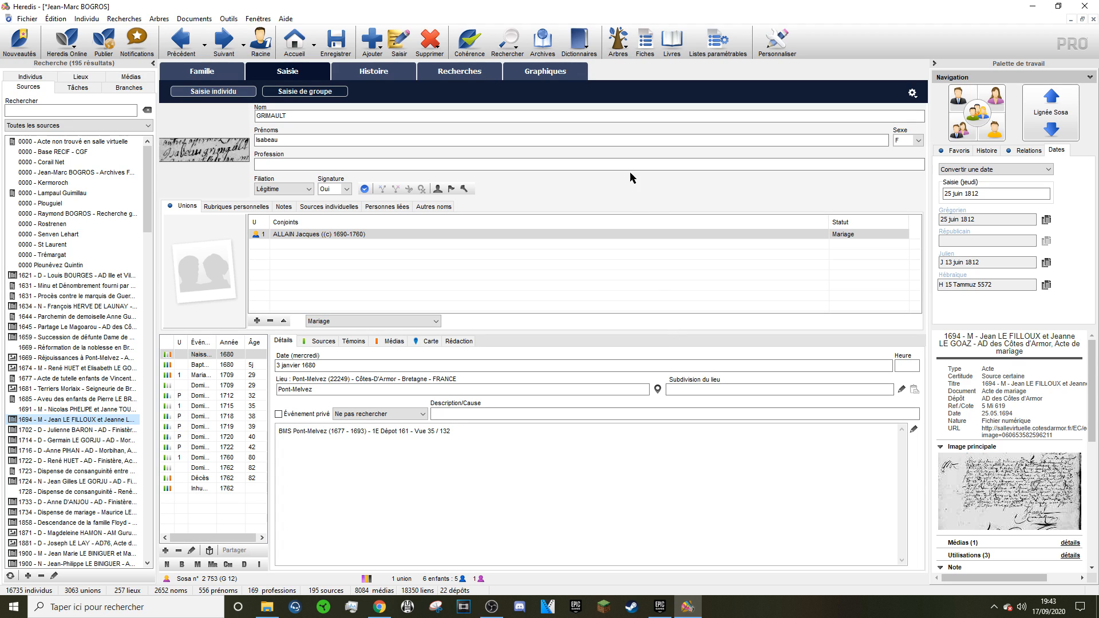
Open the source dictionary, enlarge its window, review its available tools, and close it
click(572, 53)
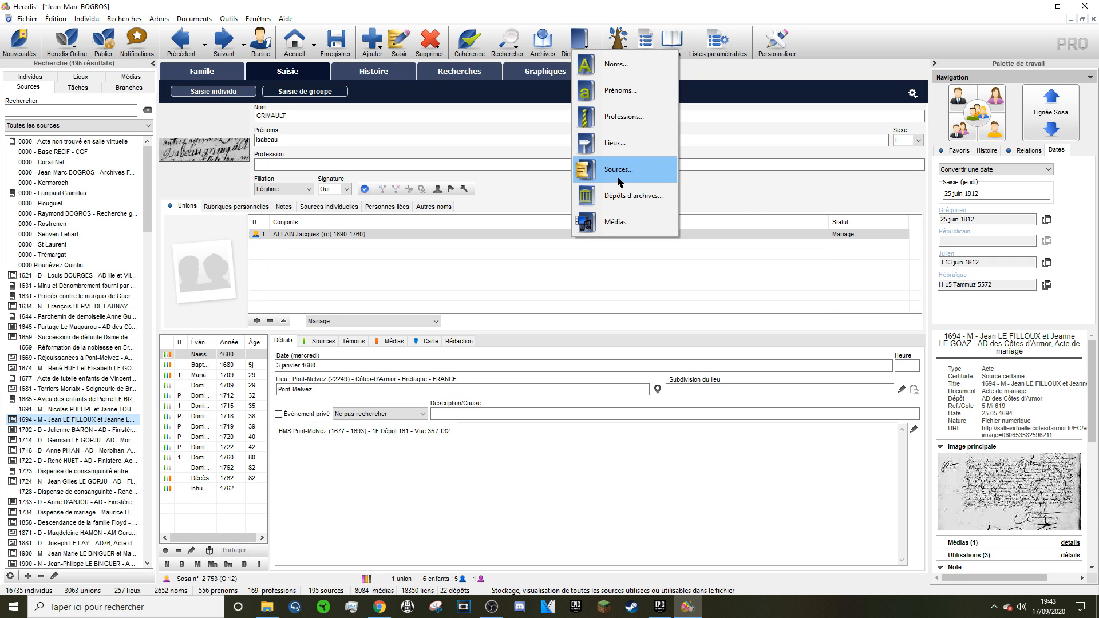
click(618, 182)
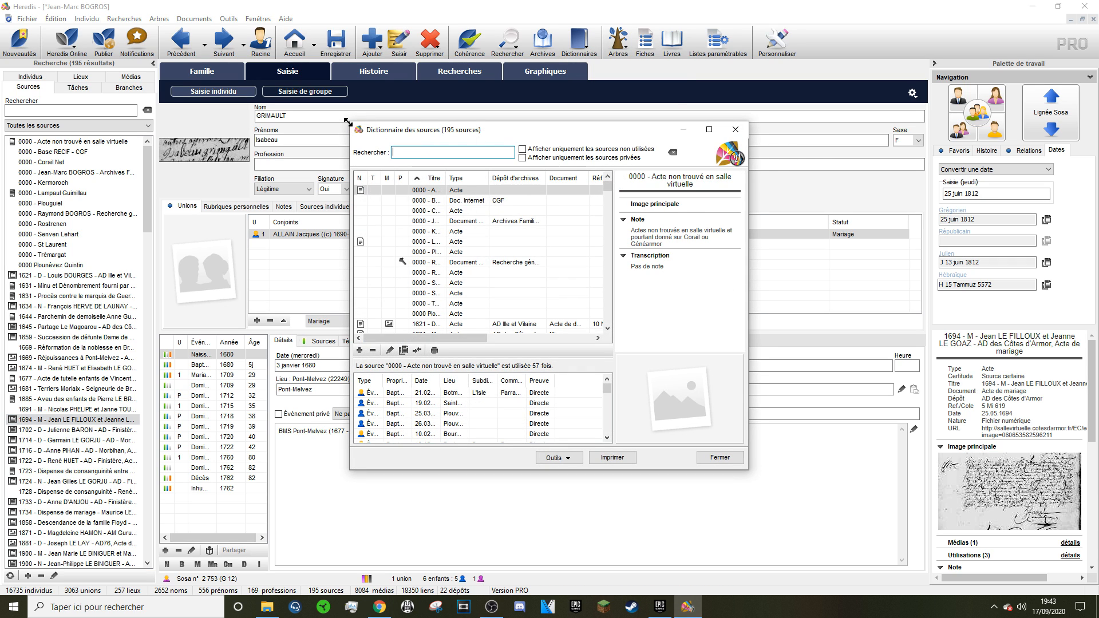
drag(348, 121, 211, 46)
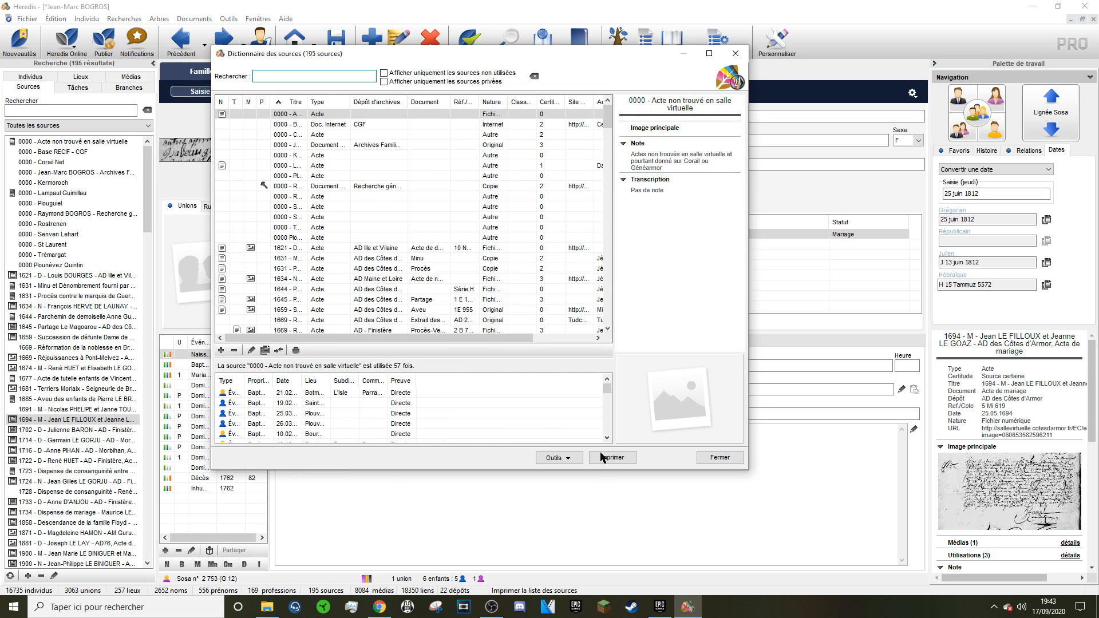
click(575, 458)
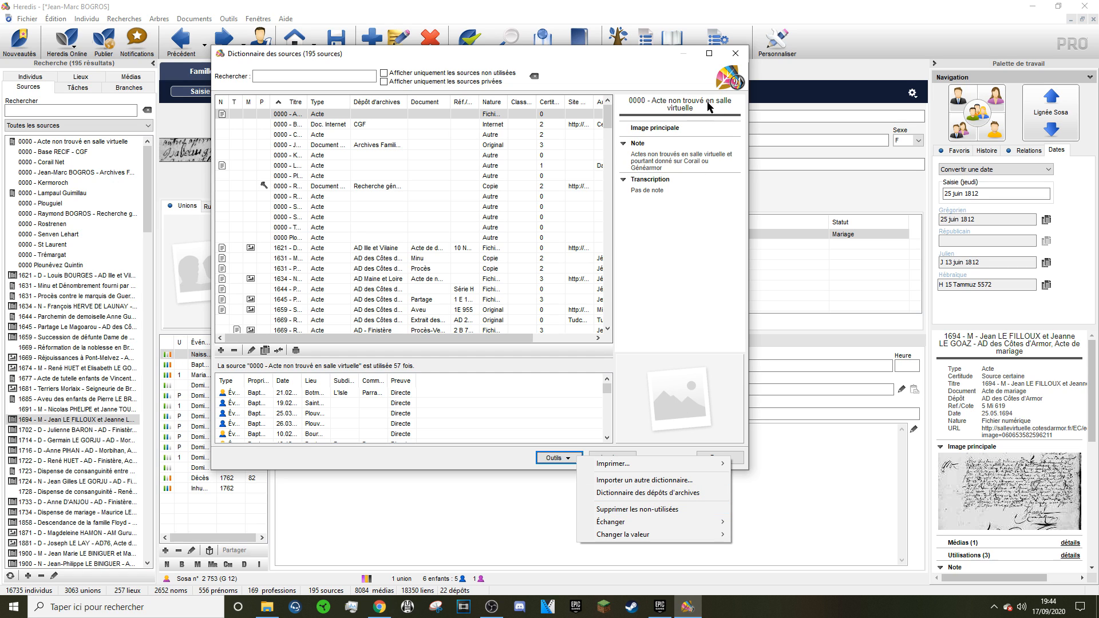
click(740, 60)
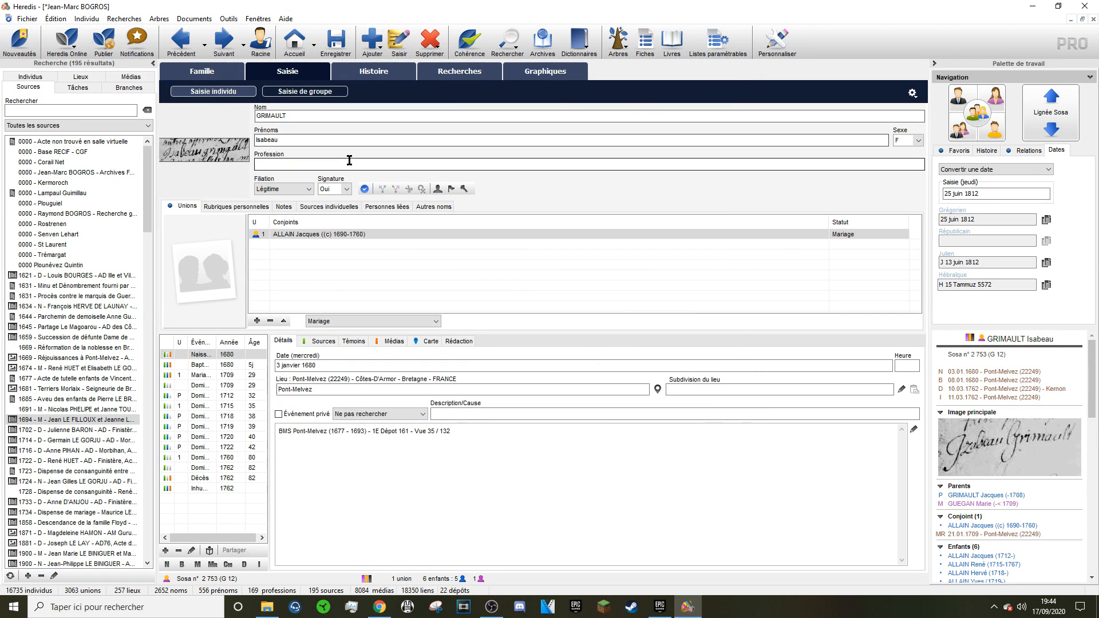
Start a search for common ancestors from the current individual and open the selection of another person to compare
click(126, 19)
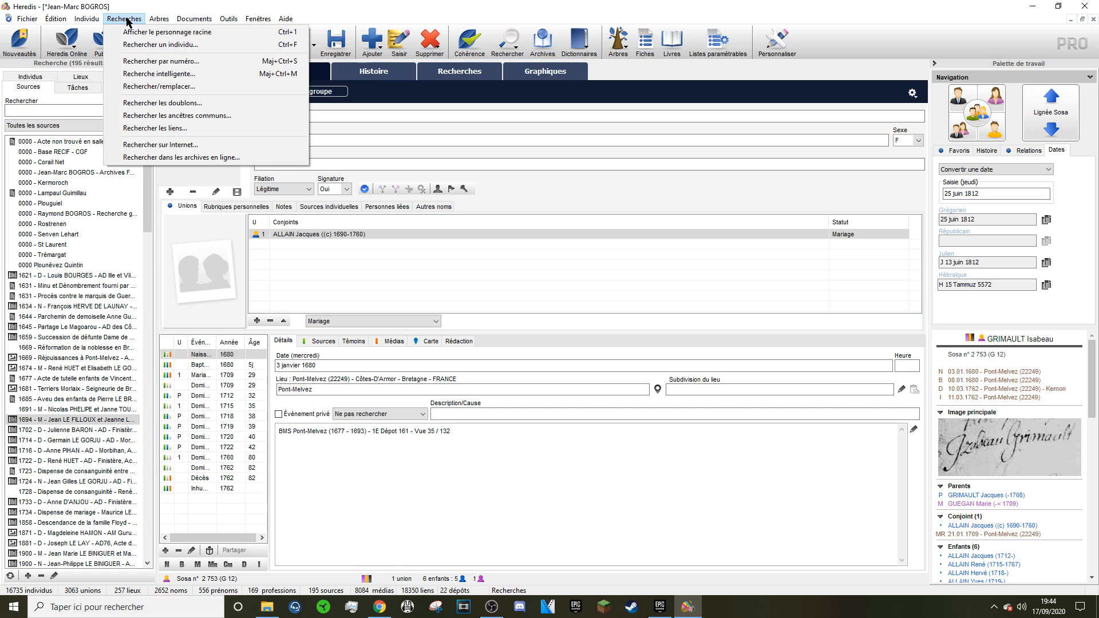
click(144, 117)
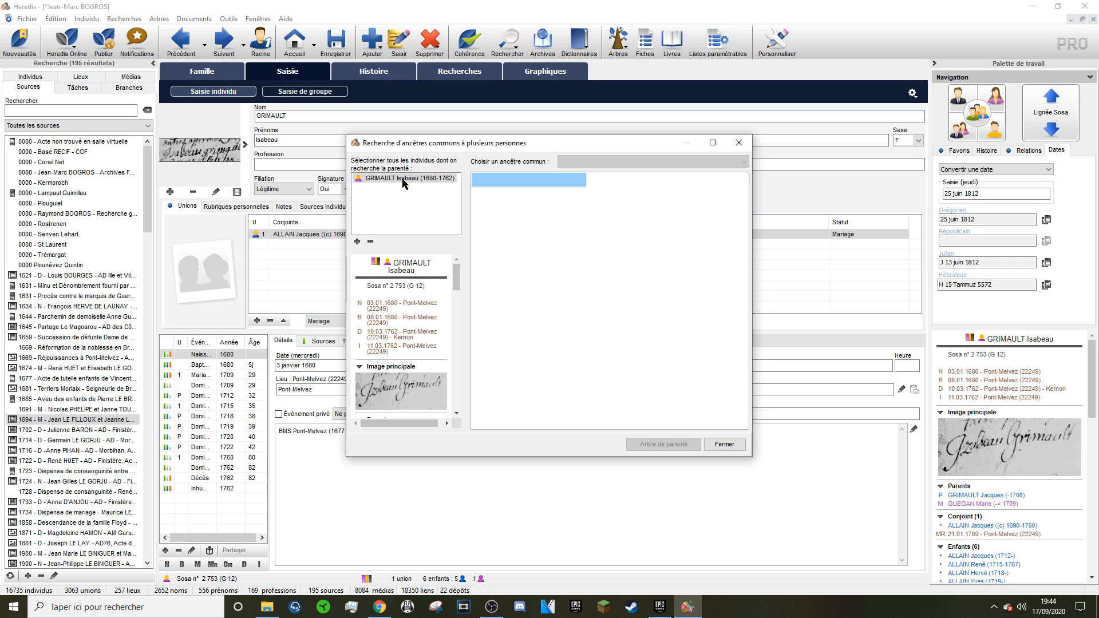
click(357, 242)
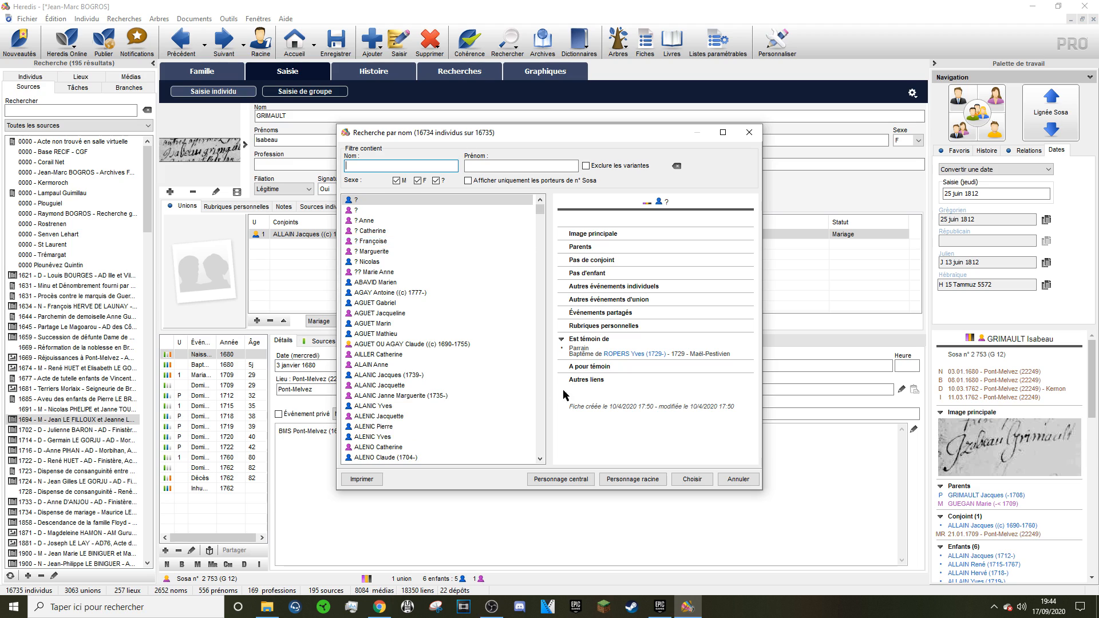